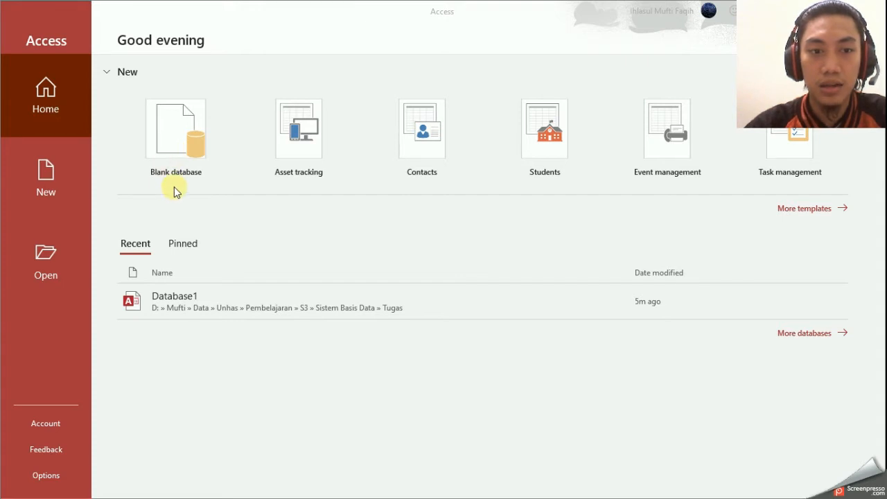
- Create a blank database and switch its initial table to Design View, saving the table as Mahasiswa
left_click(172, 137)
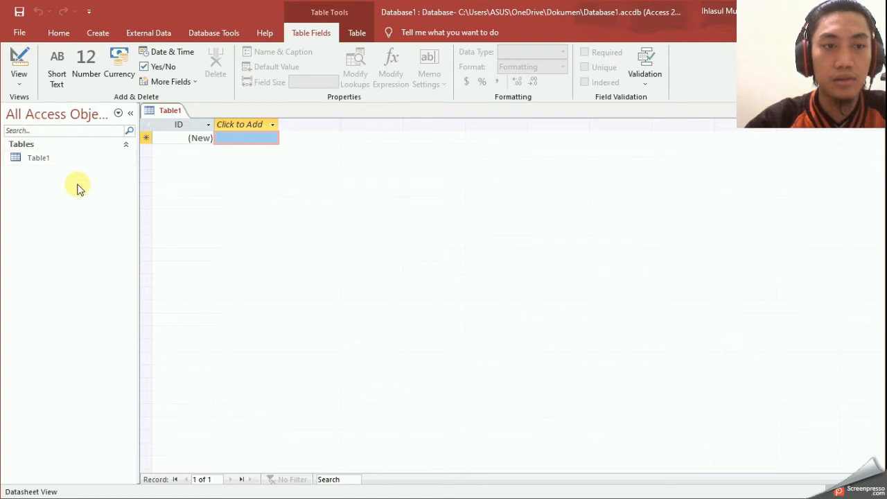
left_click(162, 139)
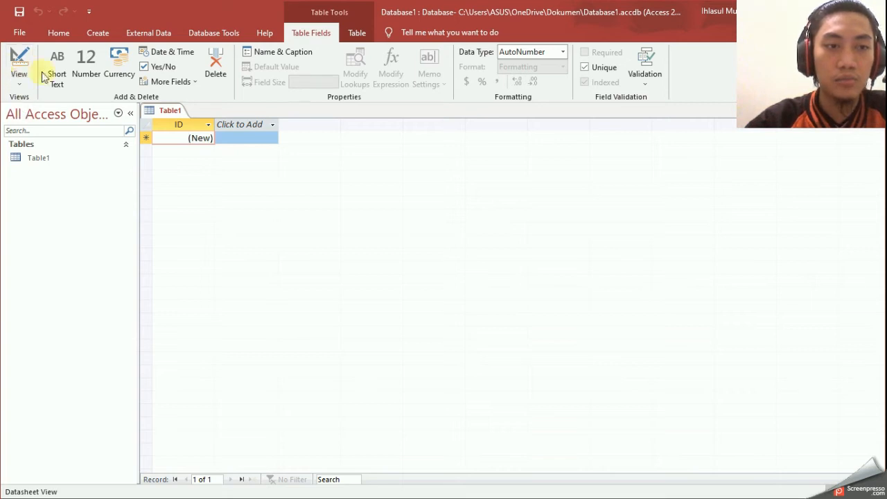
left_click(21, 84)
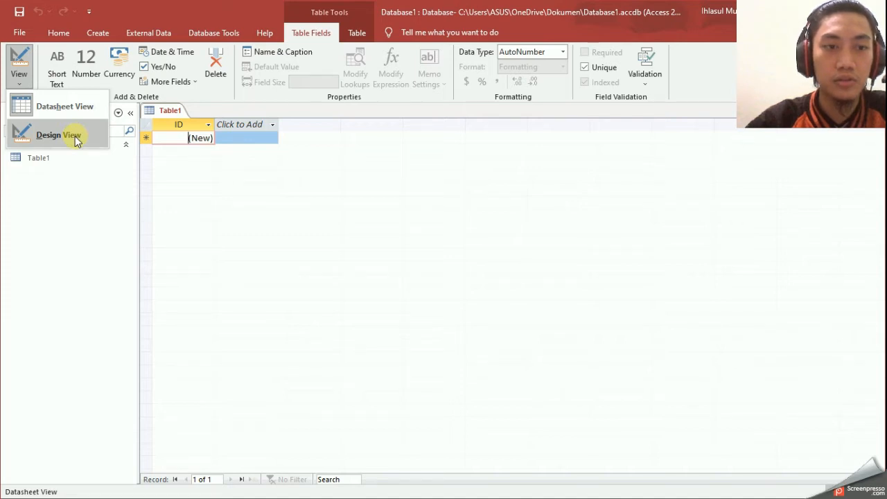
left_click(75, 136)
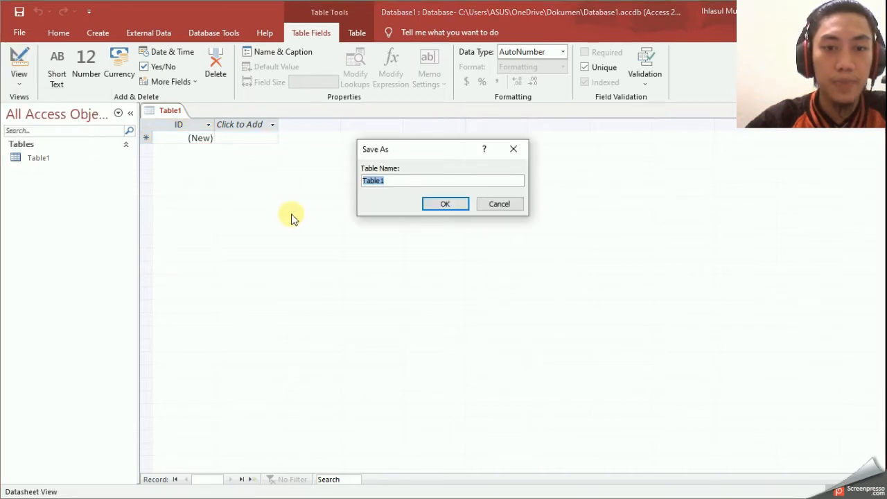
type("M")
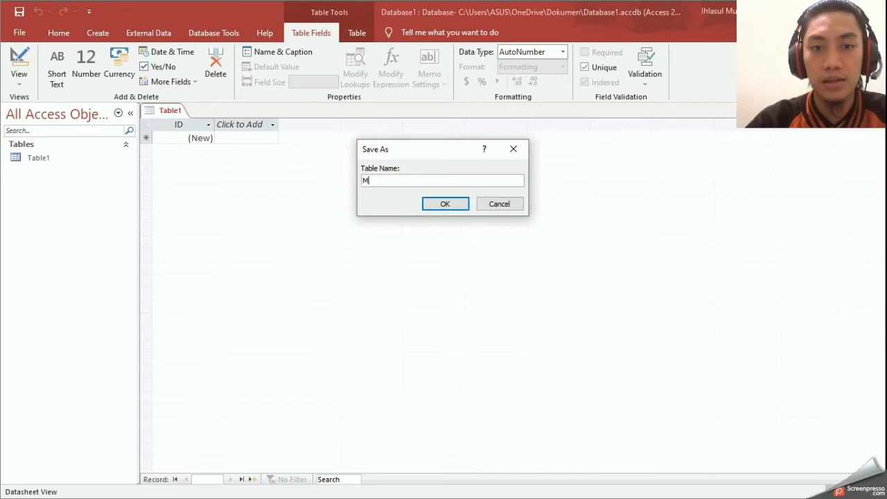
type("ahasiswa")
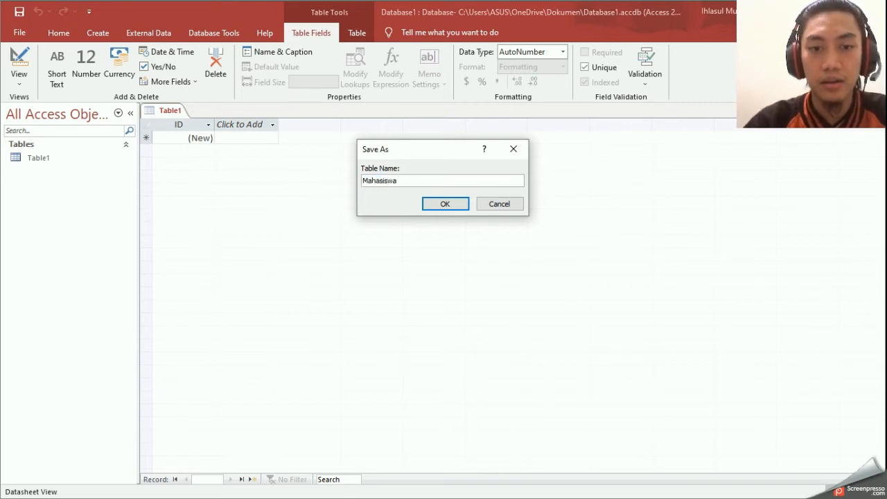
key("Return")
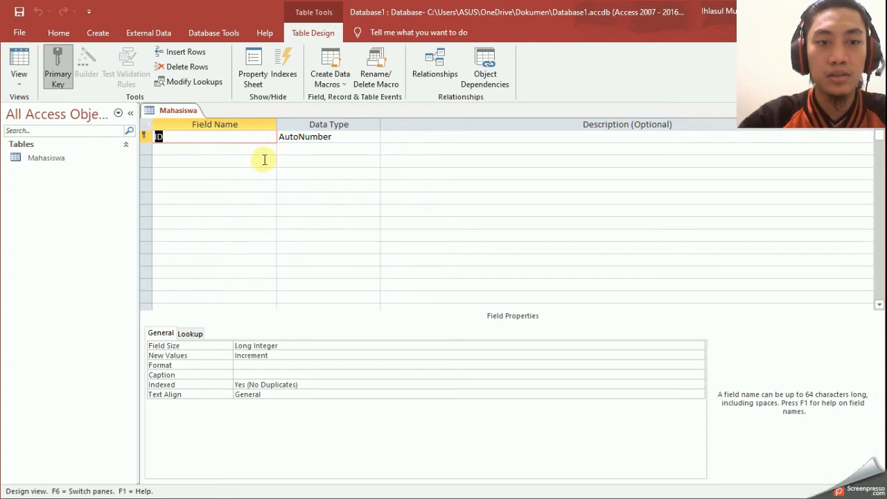
left_click(182, 136)
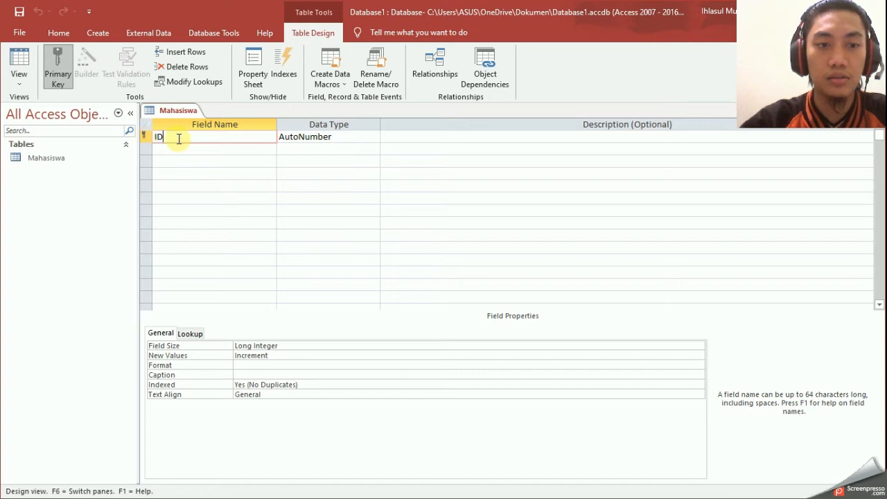
left_click(534, 136)
left_click(317, 137)
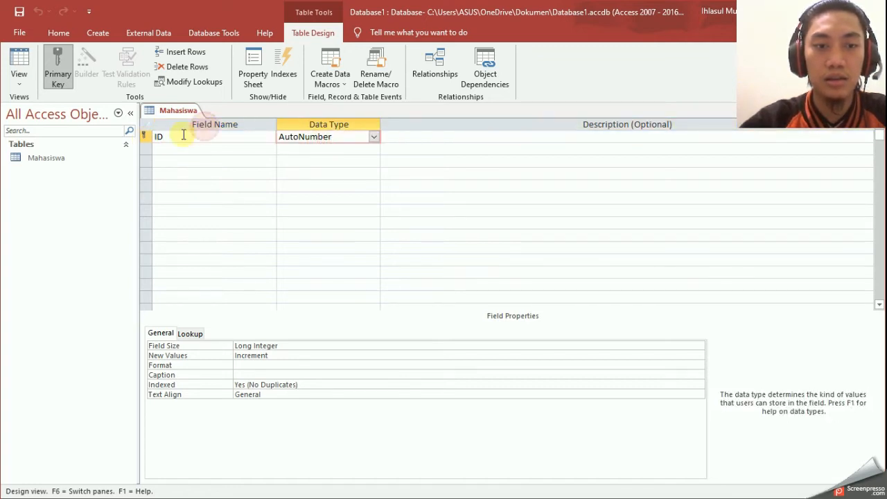
left_click(143, 136)
left_click(210, 139)
left_click(361, 136)
left_click(459, 142)
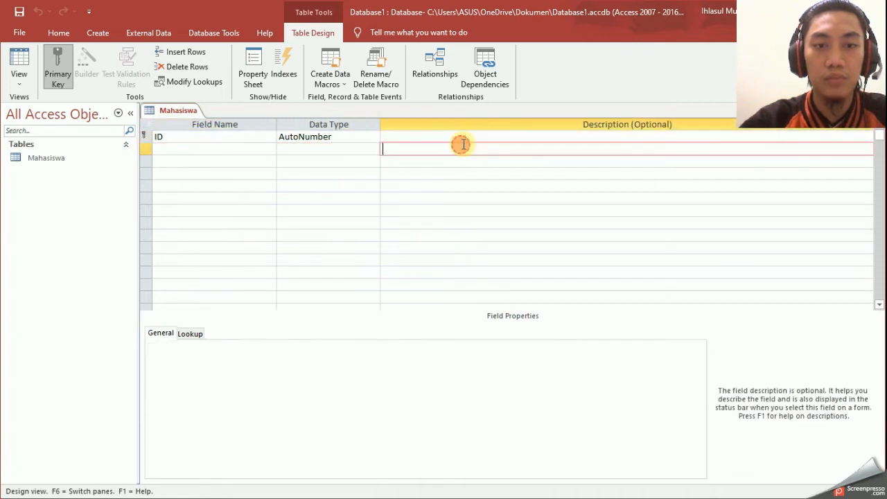
left_click(258, 140)
left_click(144, 136)
left_click(223, 136)
left_click(381, 136)
left_click(445, 137)
left_click(188, 136)
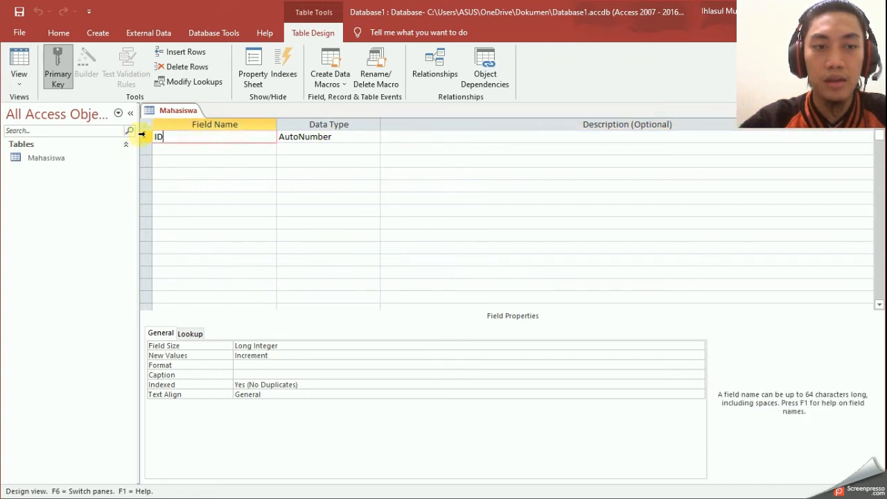
- Delete the ID primary key field from the Mahasiswa table design
left_click(143, 136)
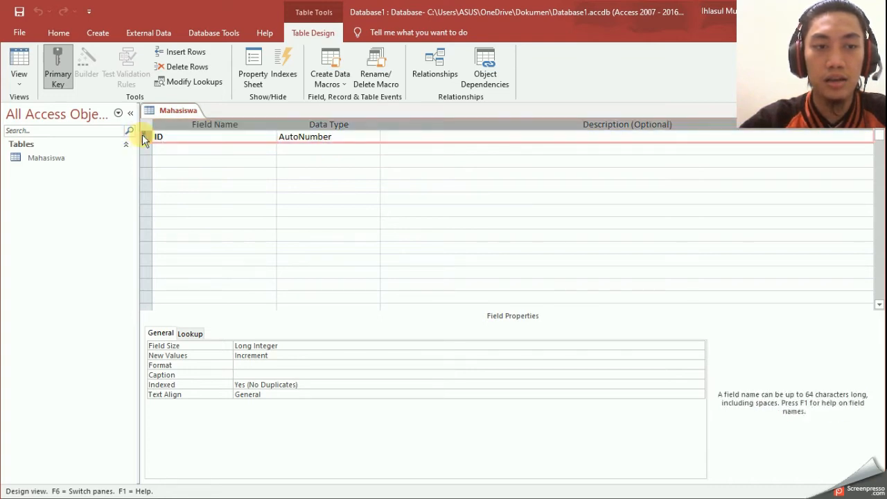
right_click(146, 140)
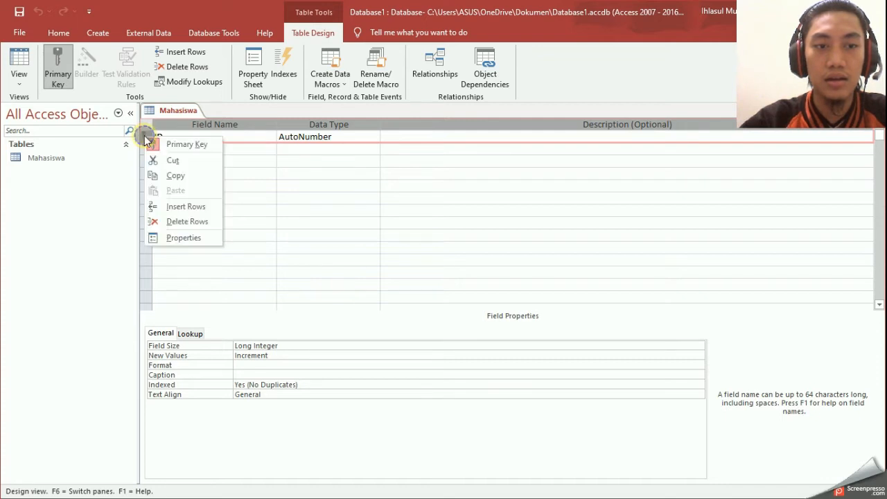
left_click(182, 222)
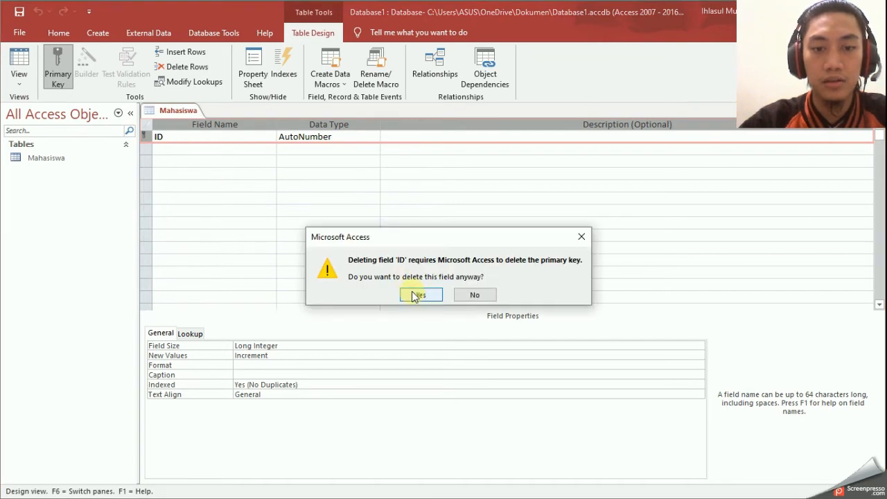
left_click(415, 296)
- Add a field named NIM with the Short Text data type in the first row of the table design
left_click(189, 143)
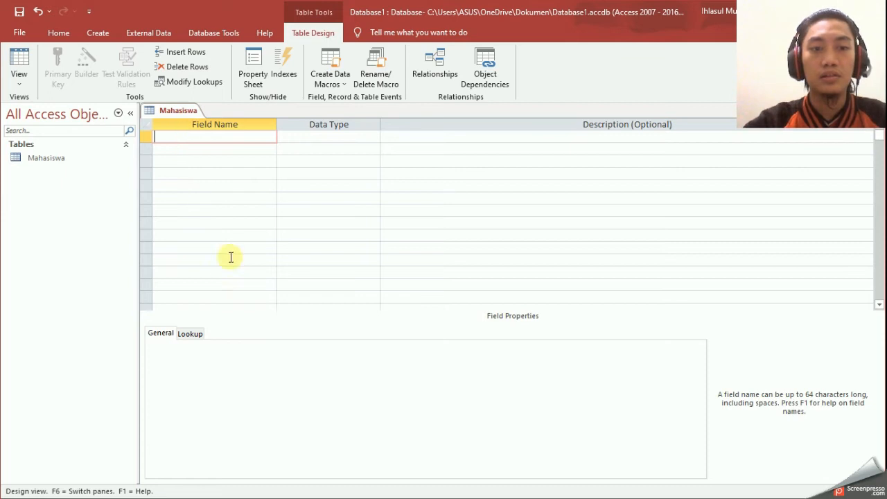
left_click(315, 141)
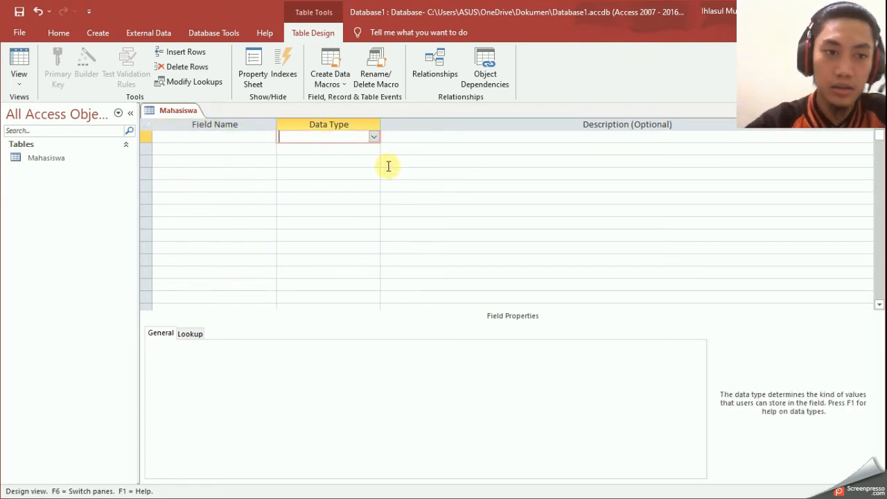
left_click(223, 138)
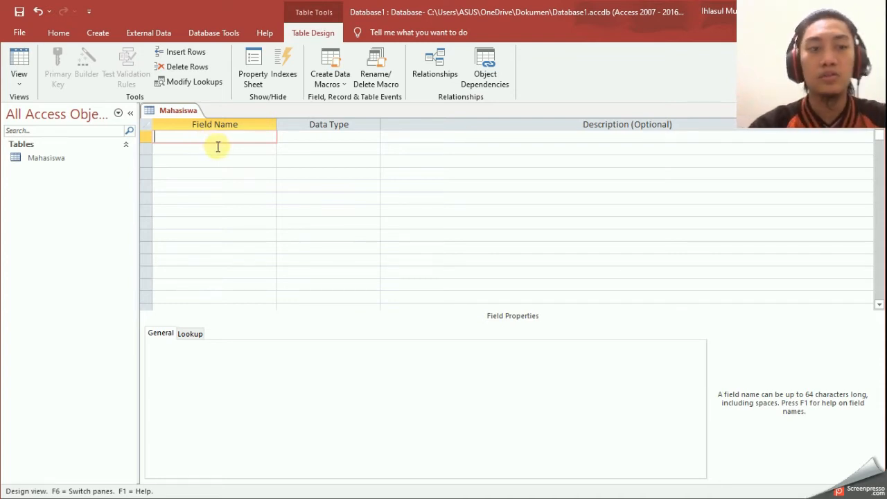
left_click(228, 140)
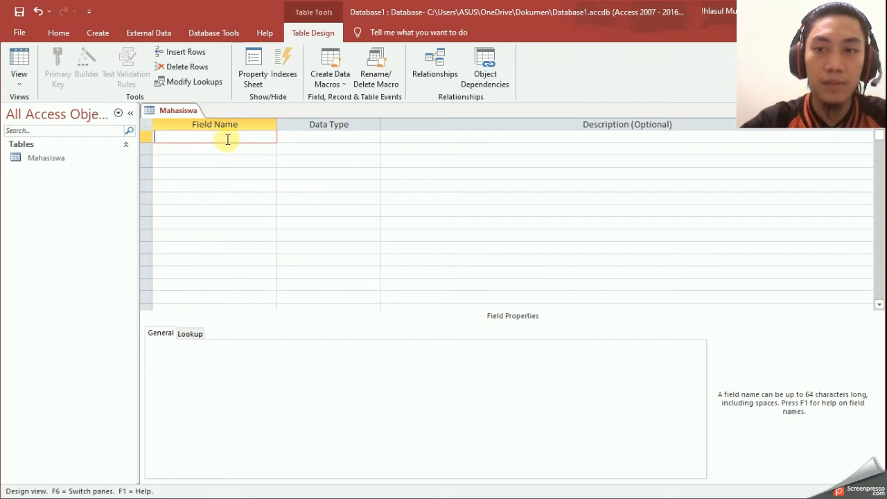
type("NIM")
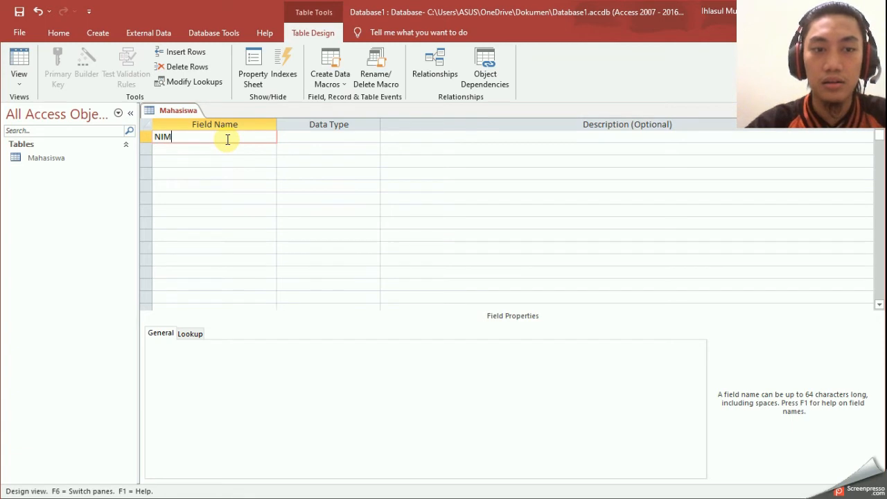
key("Tab")
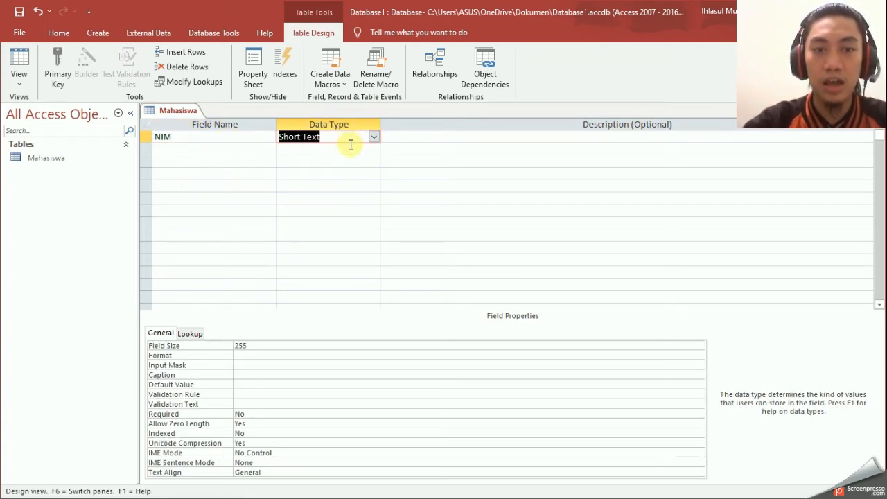
left_click(410, 139)
left_click(354, 134)
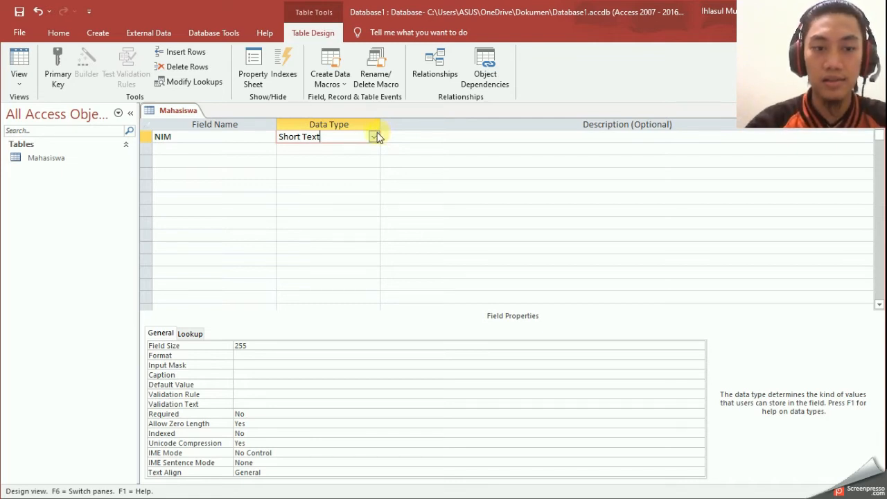
- Set the NIM field's size to 10 and enter "NIM Mahasiswa" as its description
left_click(273, 346)
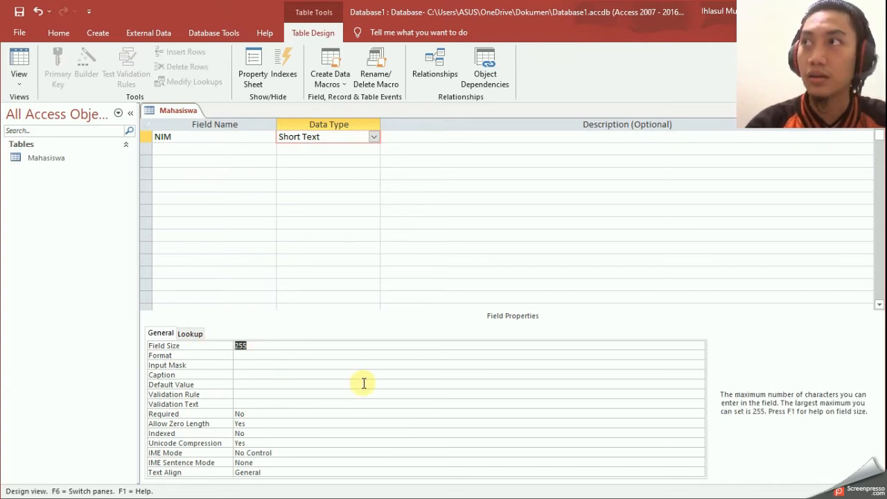
type("10")
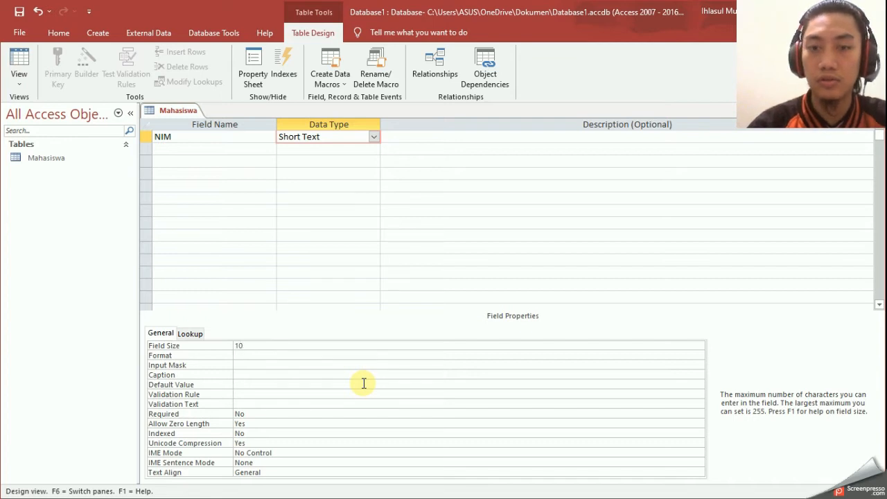
left_click(452, 137)
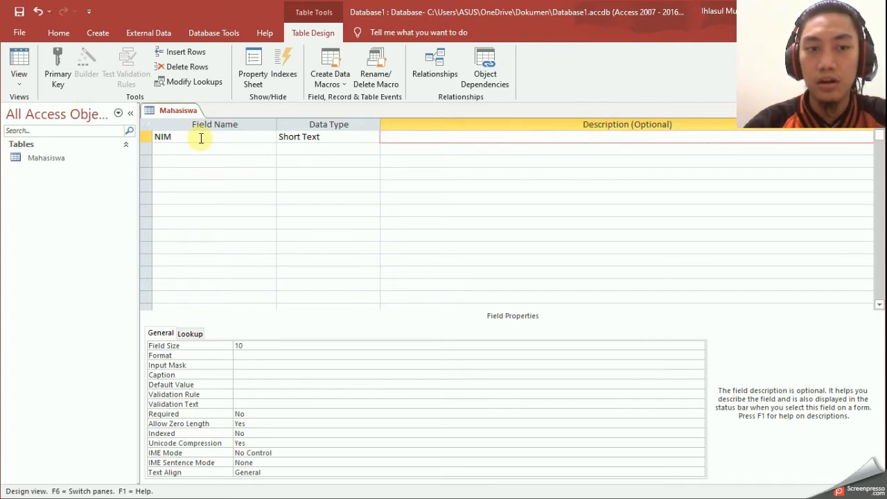
double_click(164, 137)
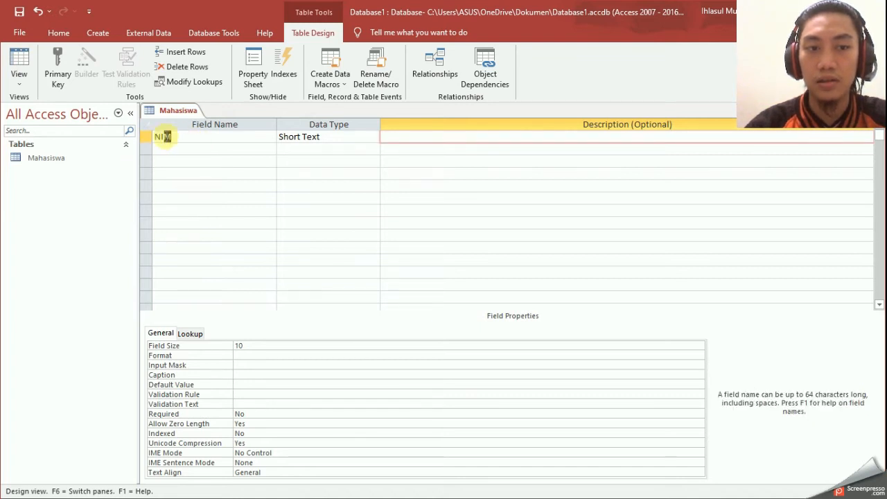
left_click(167, 138)
left_click(503, 140)
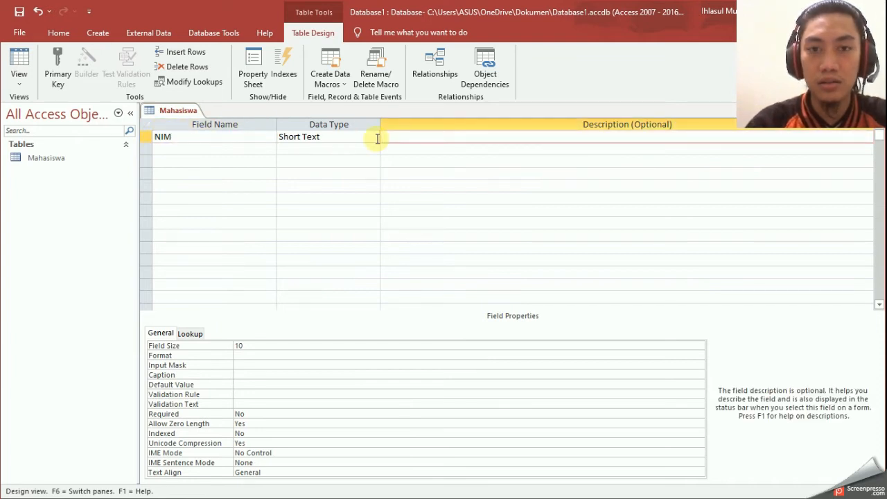
type("NIM Mahasiswa")
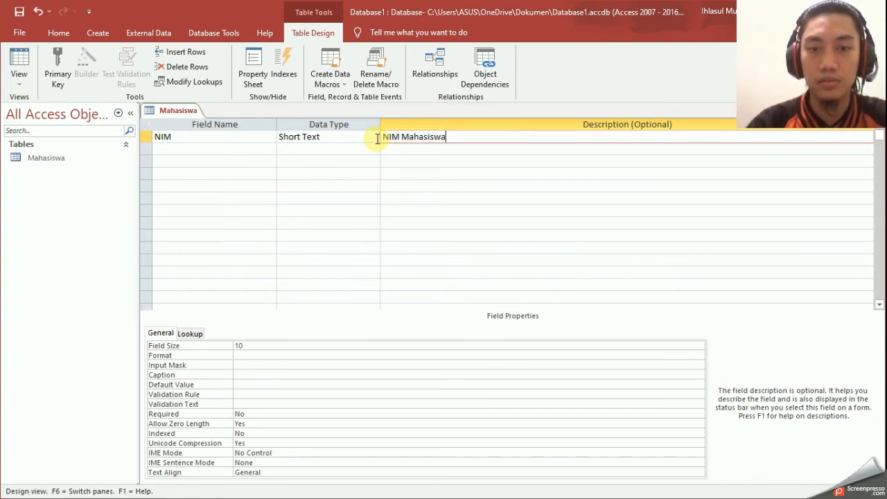
- Add a Short Text field named Nama below NIM with the description "Nama Mahasiswa"
left_click(251, 148)
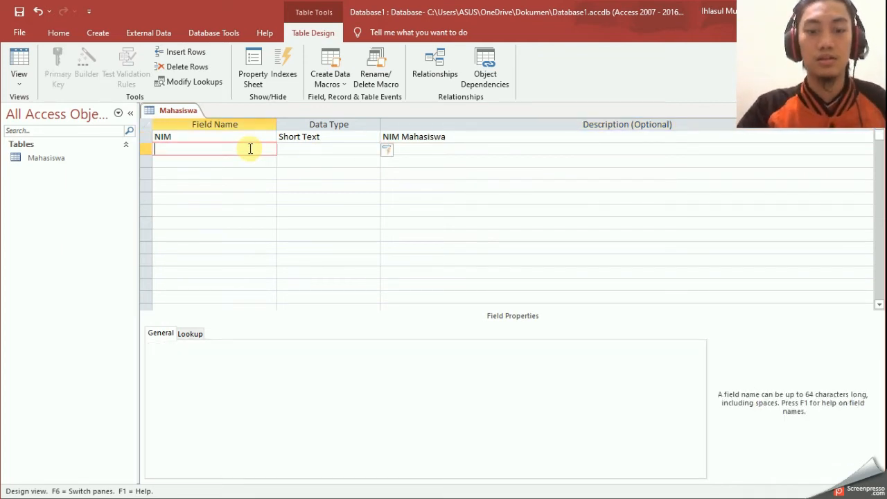
type("Nama")
key("Tab")
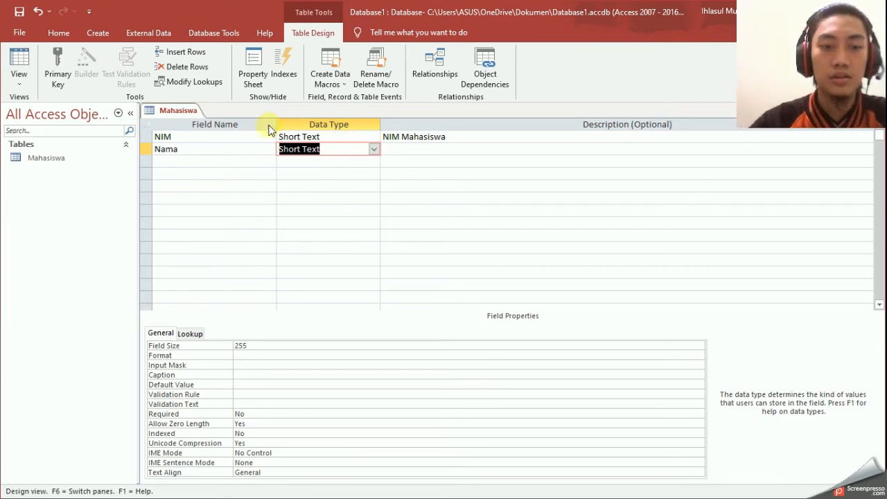
left_click(262, 344)
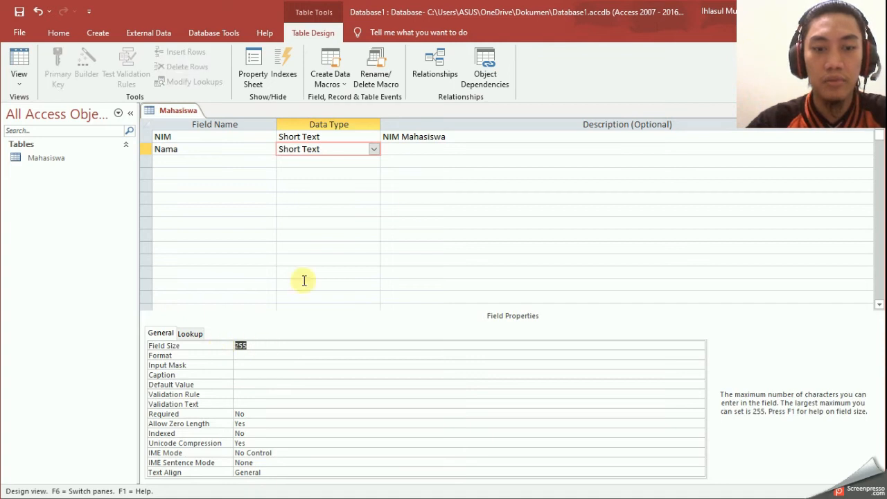
left_click(428, 150)
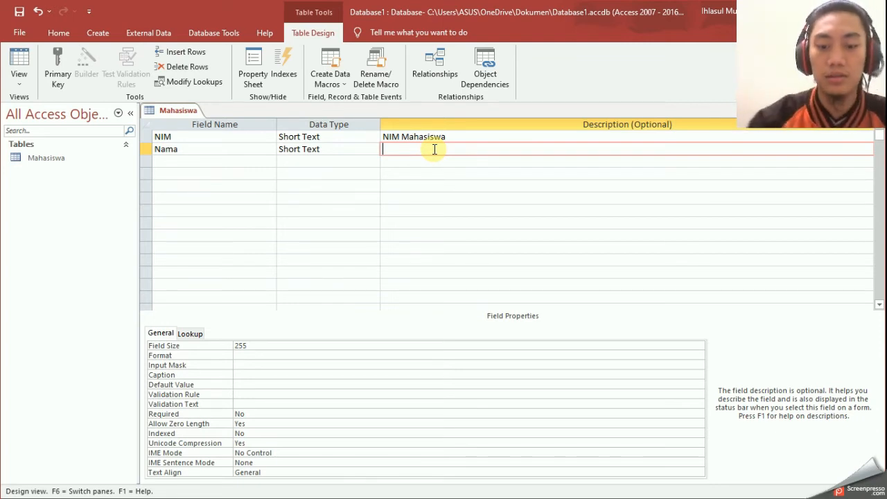
type("Nama M")
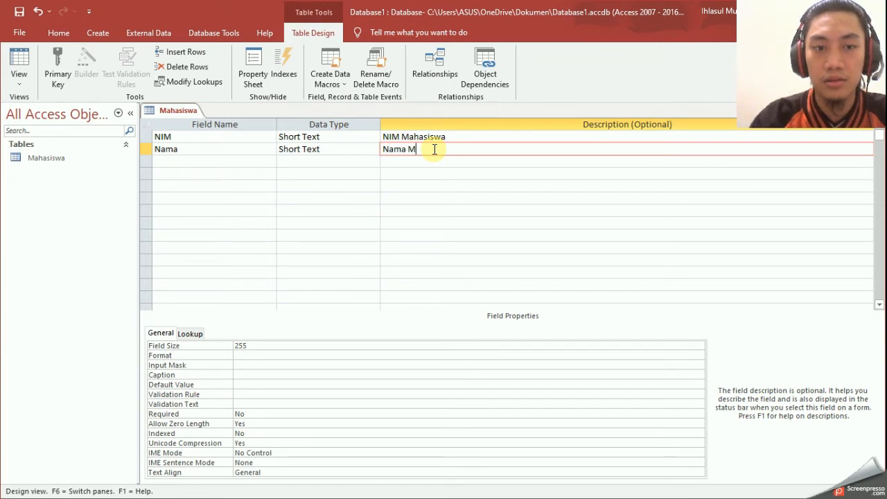
type("ahasiswa")
key("Return")
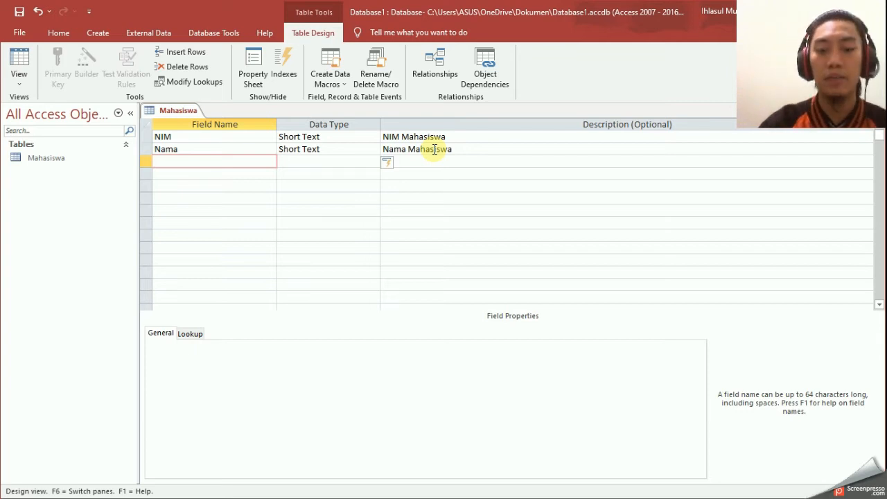
- Add a Short Text field named Alamat below Nama in the table design
type("Alamat")
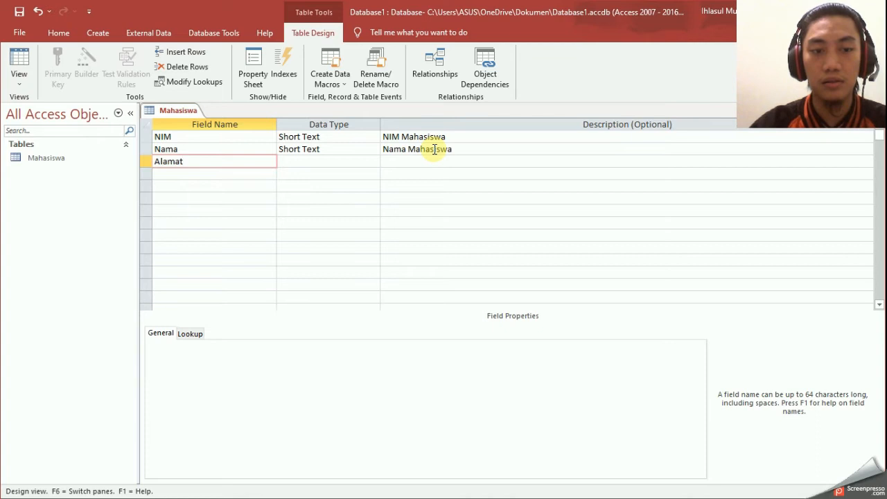
key("Tab")
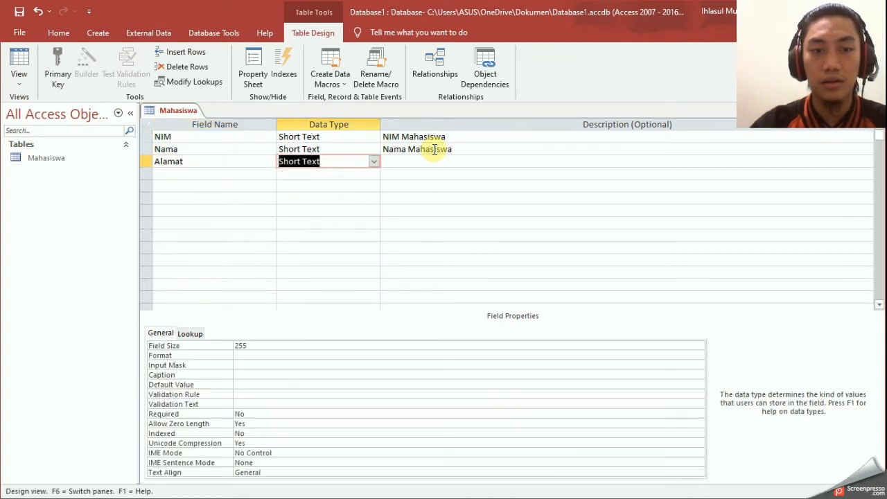
left_click_drag(196, 161, 137, 161)
left_click(202, 154)
left_click_drag(201, 162, 143, 163)
left_click(196, 162)
left_click(147, 162)
left_click(220, 166)
left_click_drag(189, 163, 144, 165)
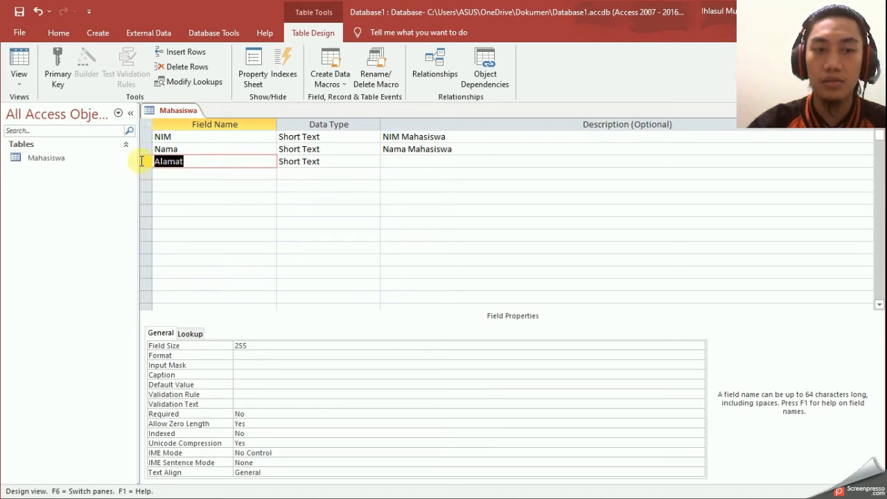
left_click(219, 161)
double_click(202, 161)
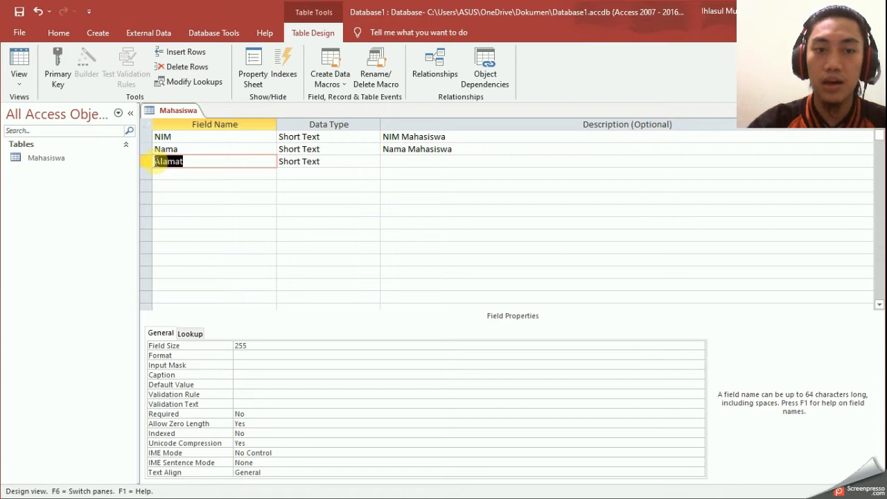
left_click(211, 161)
double_click(179, 166)
left_click(192, 167)
left_click_drag(192, 164, 143, 164)
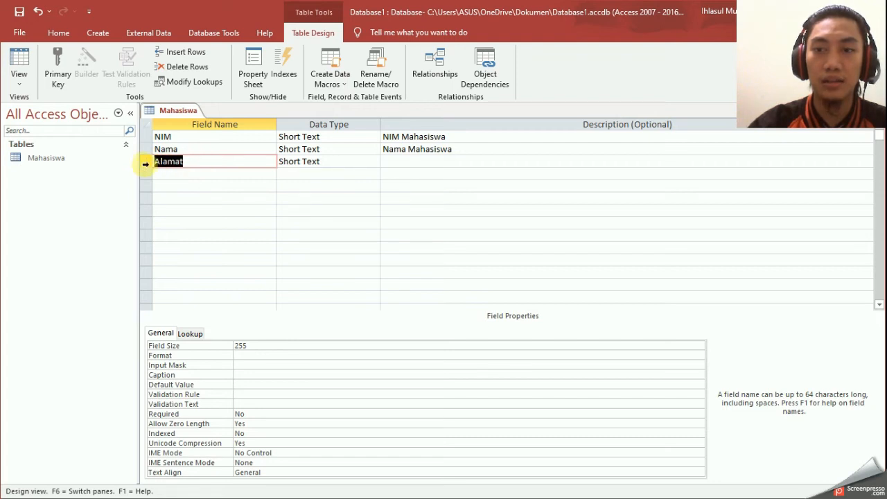
- Rename the Alamat field to Provinsi
left_click(184, 162)
left_click_drag(194, 161, 154, 164)
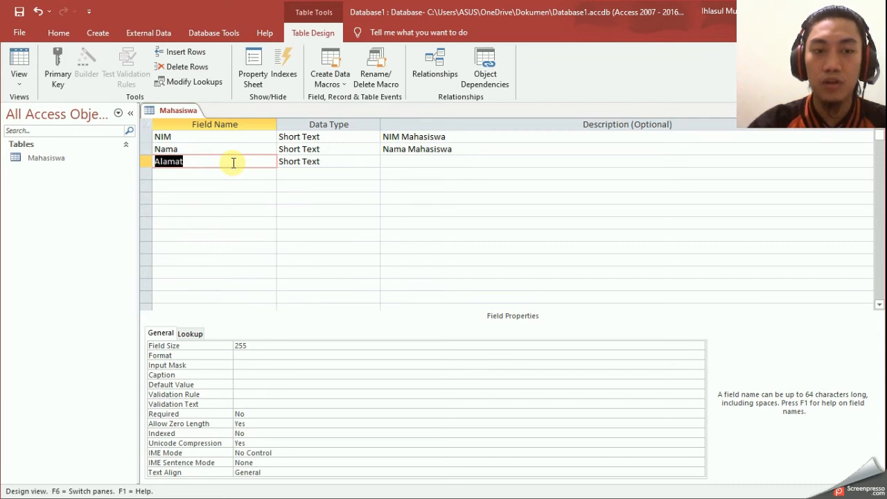
type("P")
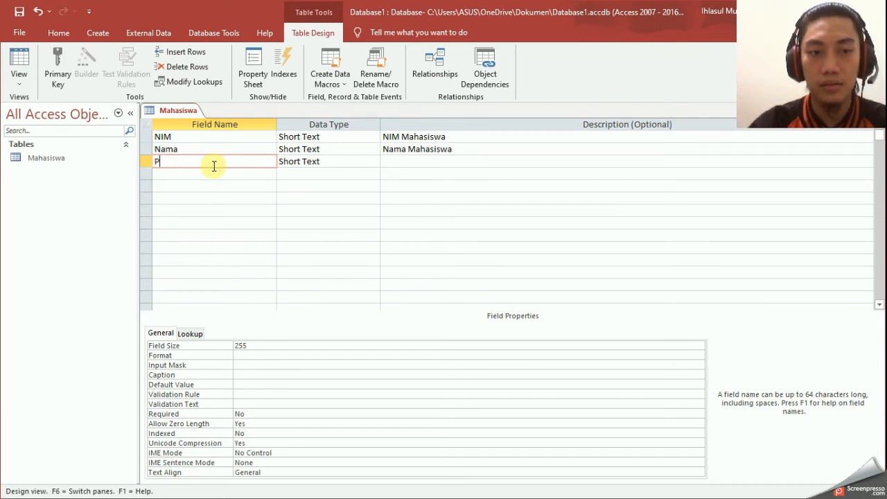
type("rovinsi")
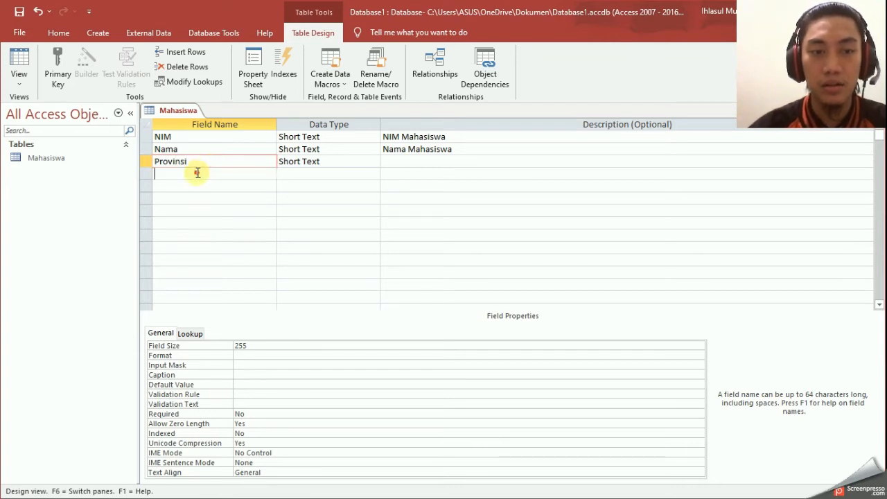
- Add Short Text fields named Kota/Kabupaten, Kecamatan, Kelurahan and Kompleks, in that order, below Provinsi
left_click(198, 173)
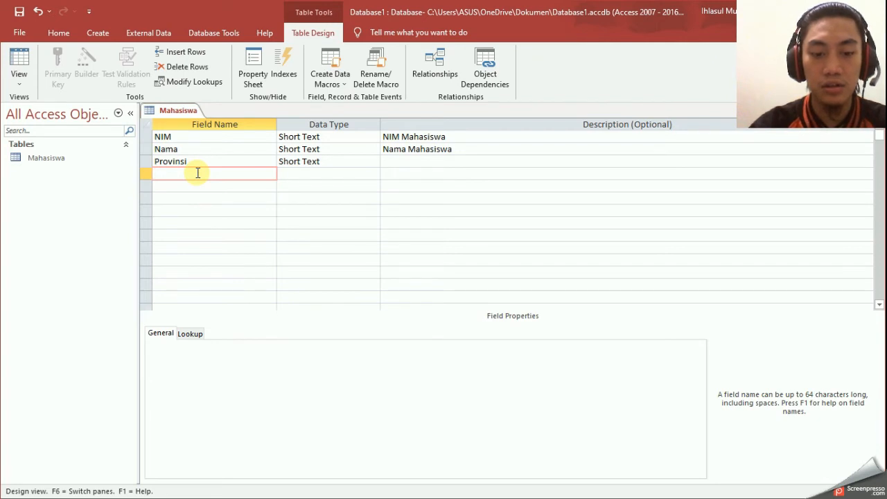
type("Kota/Kabupaten")
left_click(200, 184)
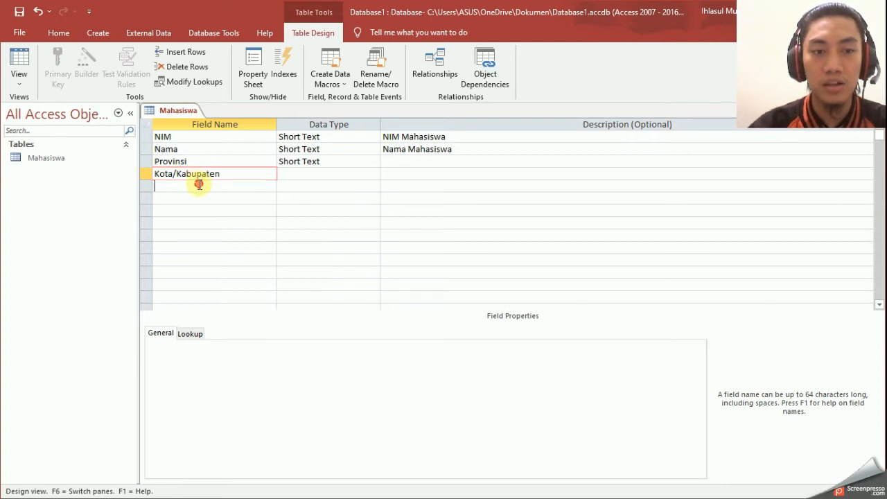
type("Kecamatan")
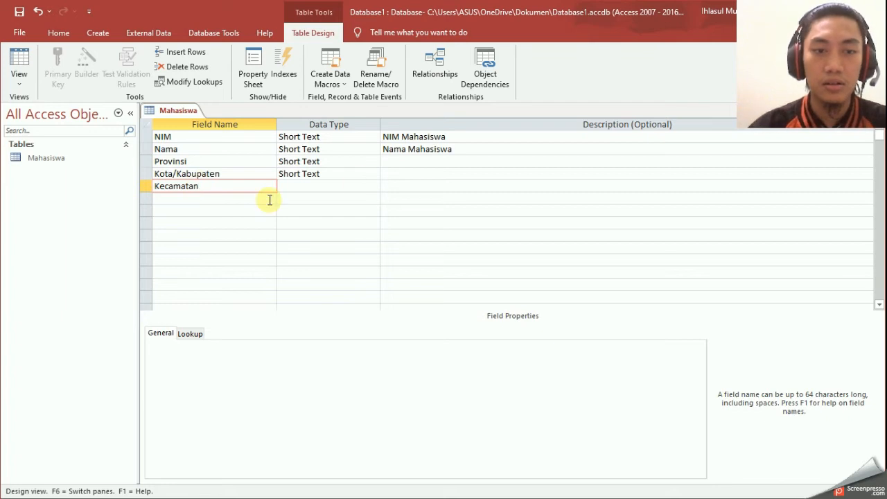
left_click(270, 200)
type("Kelurahan")
left_click(267, 211)
type("Kompleks")
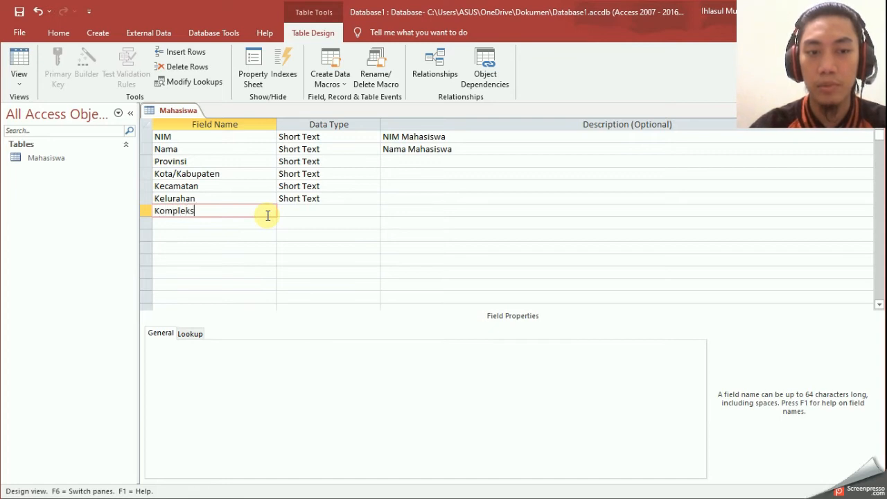
left_click(254, 223)
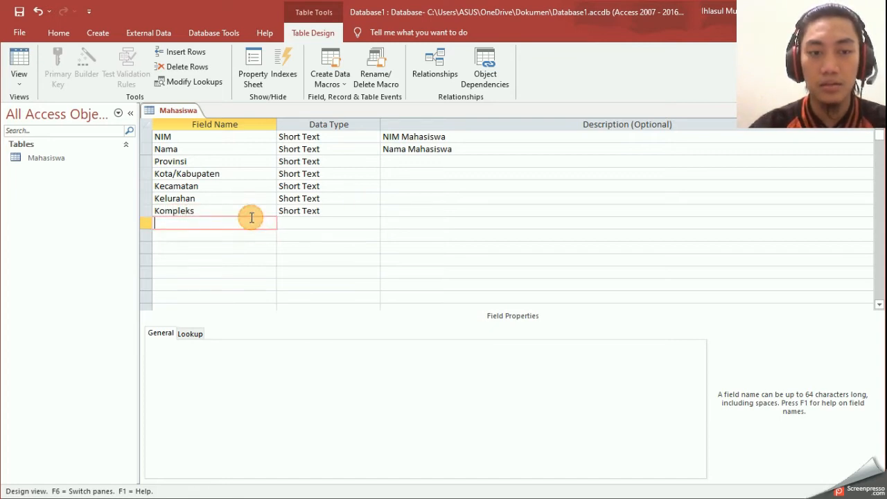
type("Jalan")
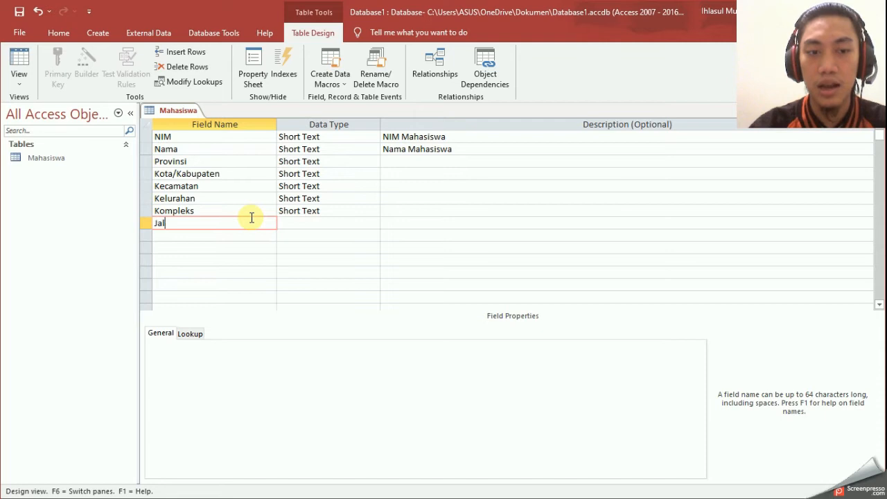
key("BackSpace")
key("BackSpace")
key("BackSpace")
key("BackSpace")
key("BackSpace")
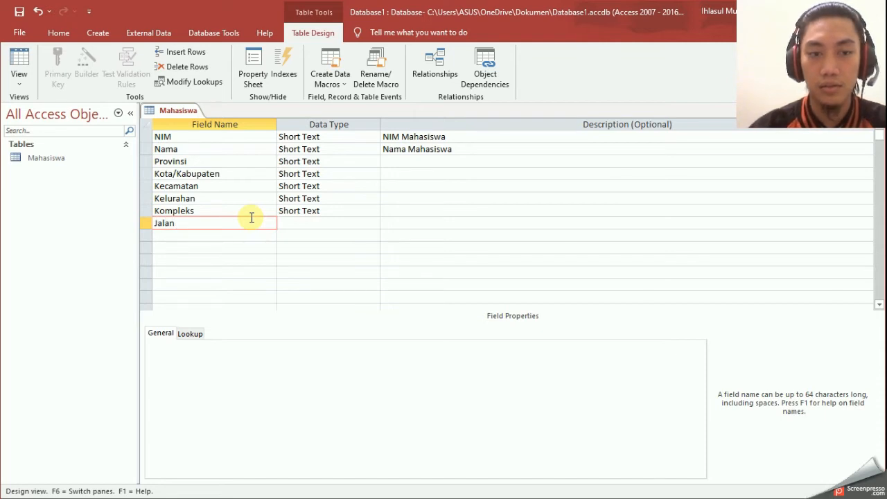
- Add Short Text fields named Blok, Jalan and No_Rumah, in that order, below Kompleks
type("Blok")
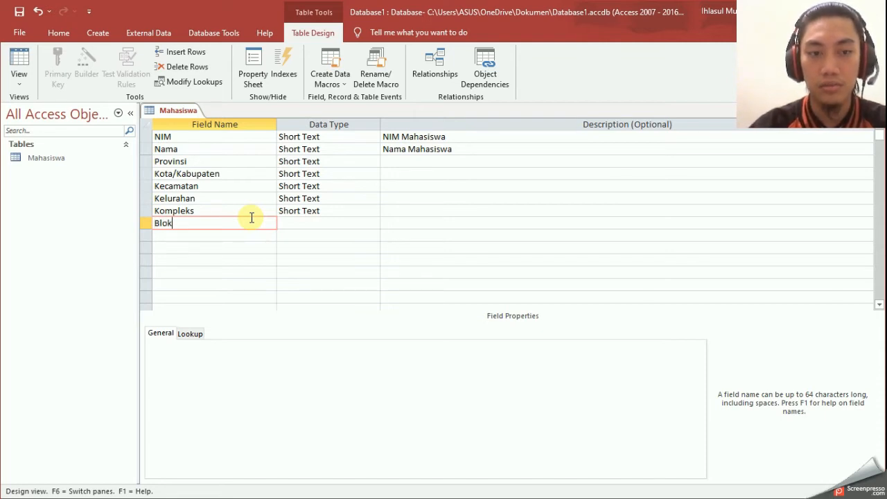
left_click(238, 237)
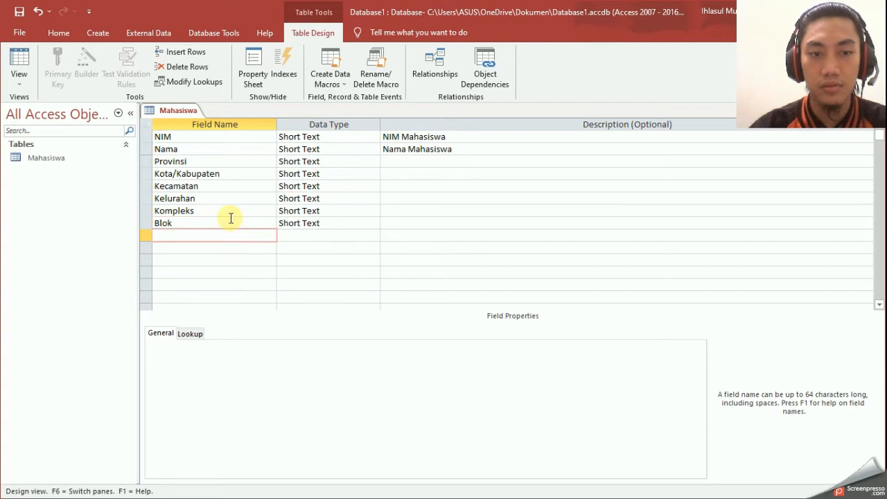
type("Jalan")
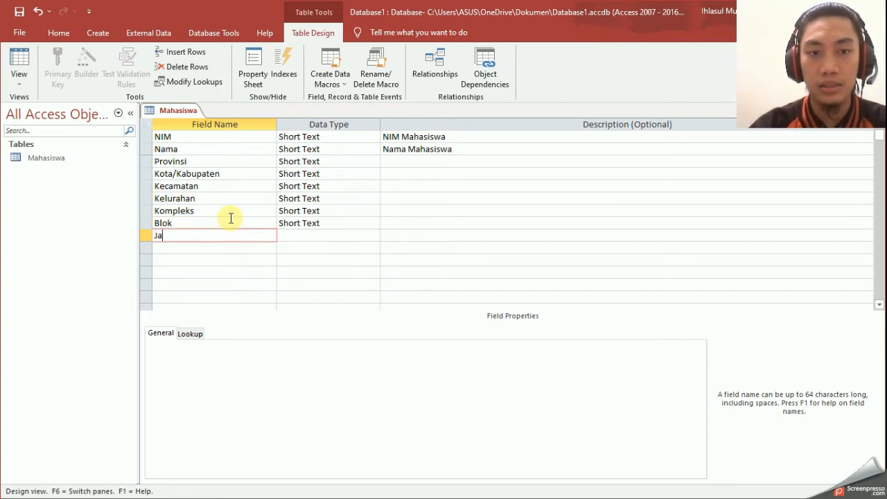
left_click(213, 243)
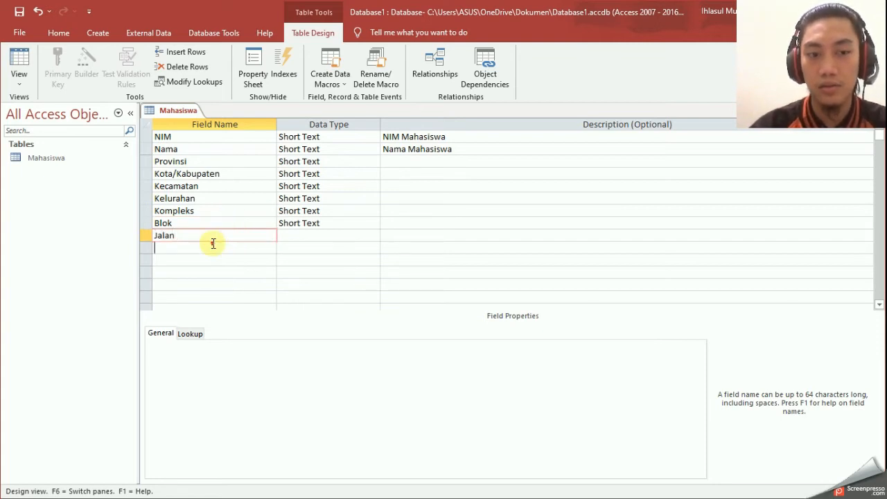
type("No_R")
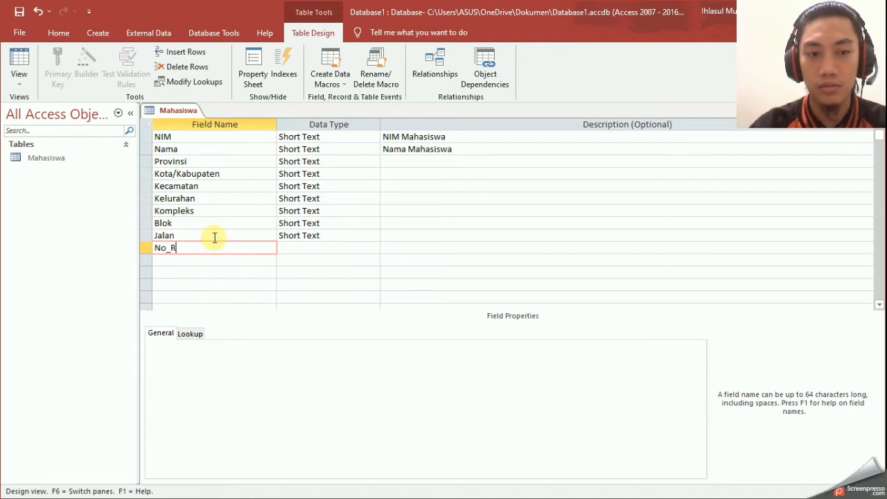
type("umah")
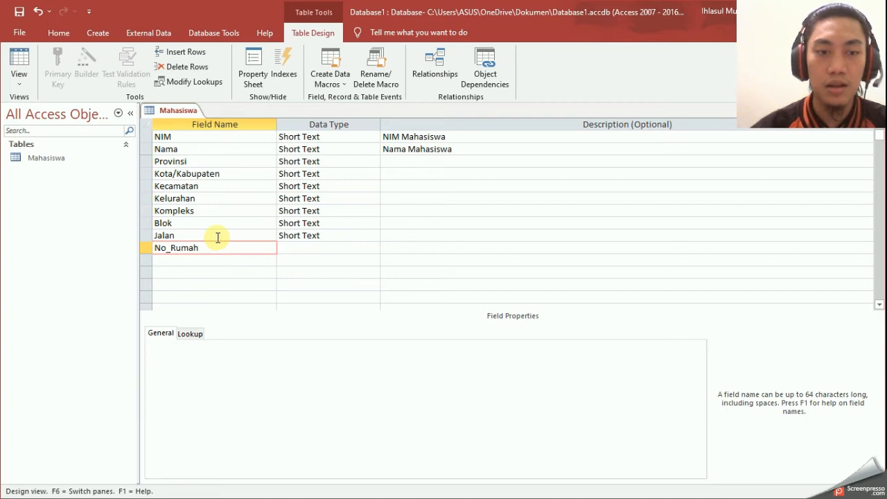
left_click(438, 275)
- Set the Provinsi field's size to 50
left_click(289, 159)
left_click(290, 174)
left_click(198, 160)
left_click(330, 161)
left_click(276, 345)
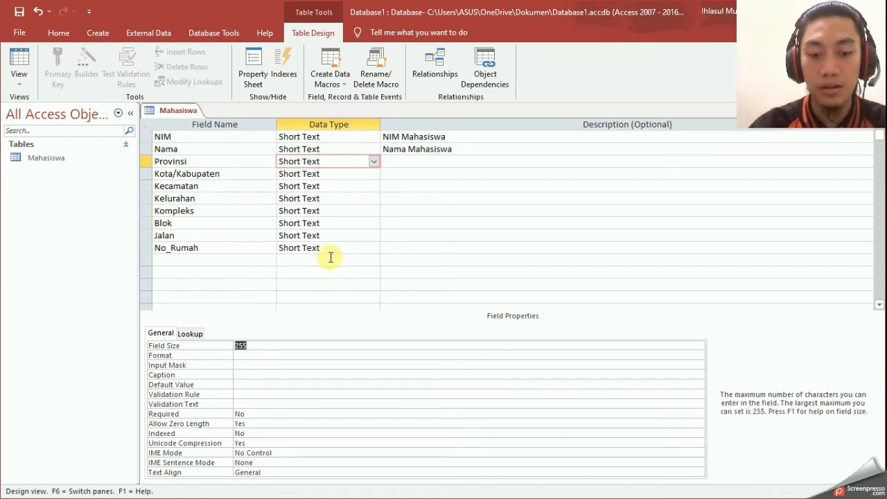
type("50")
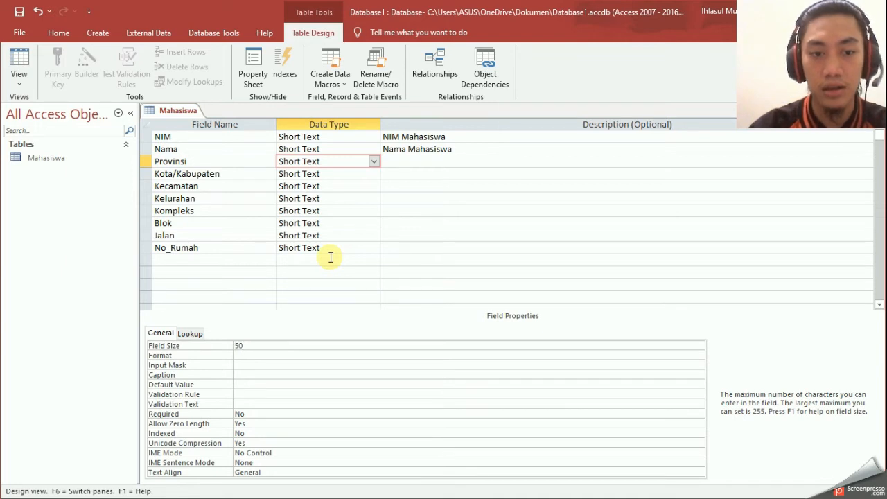
- Set the Kota/Kabupaten field's size to 75
left_click(322, 174)
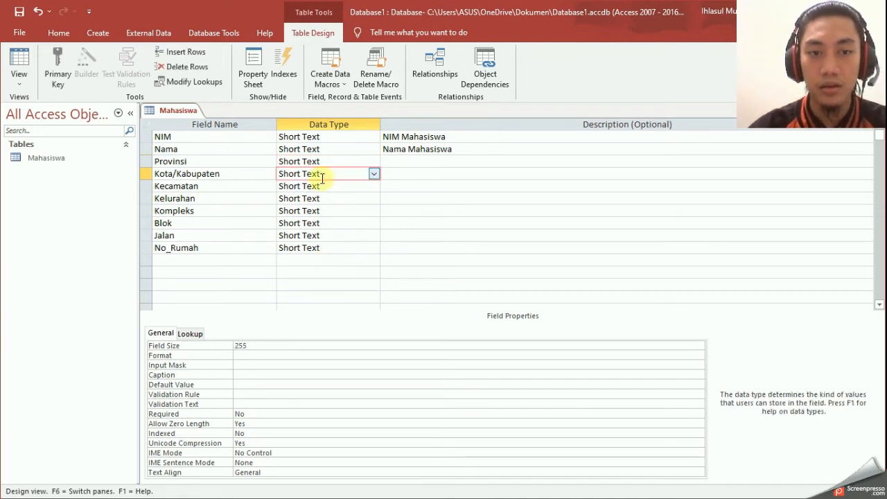
left_click(260, 346)
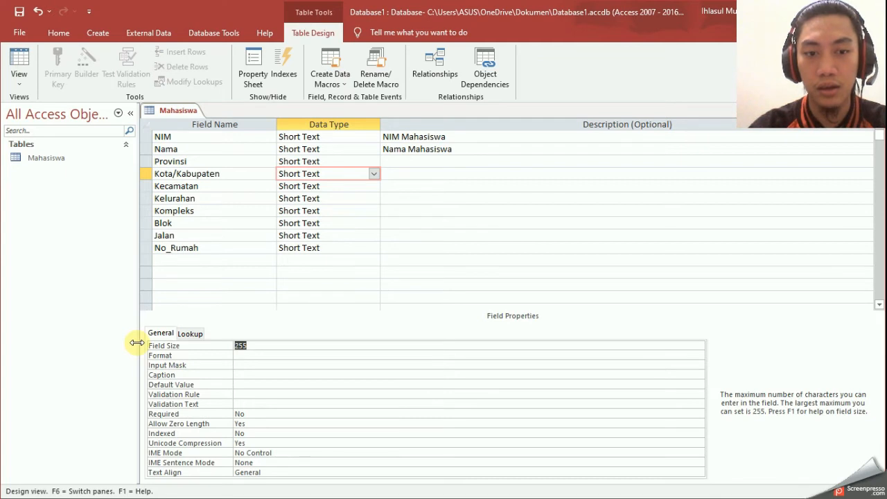
type("75")
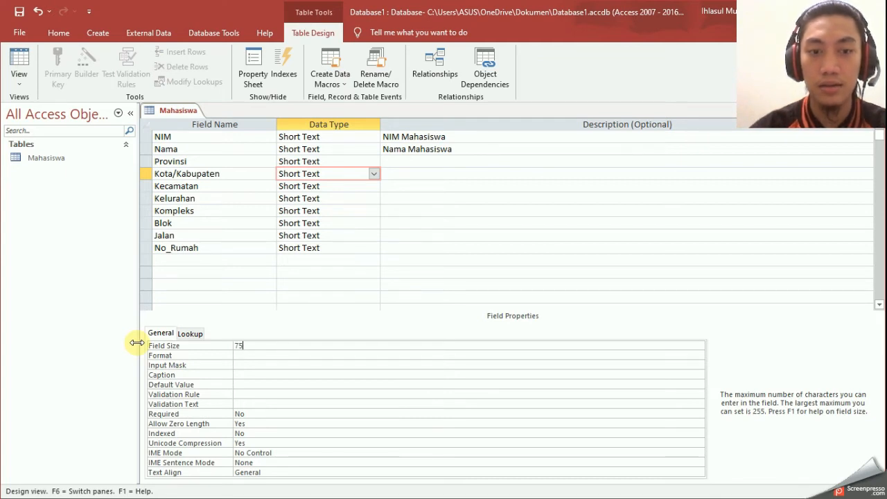
left_click(338, 186)
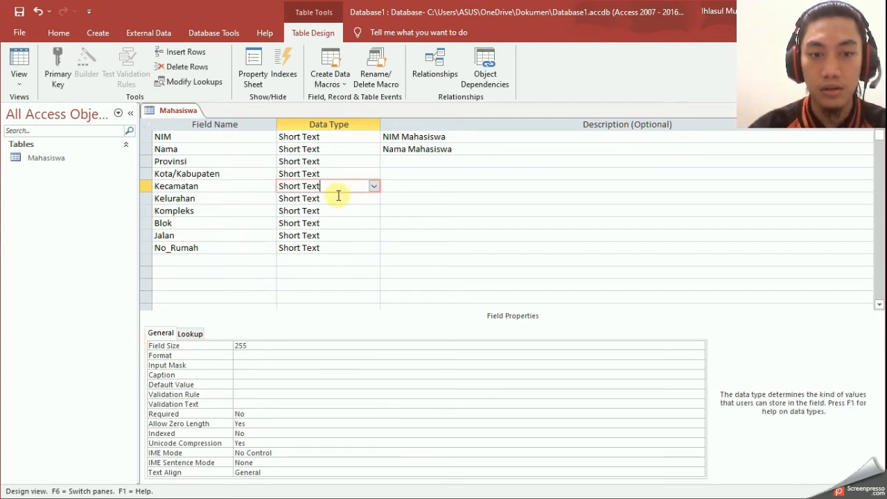
left_click(263, 347)
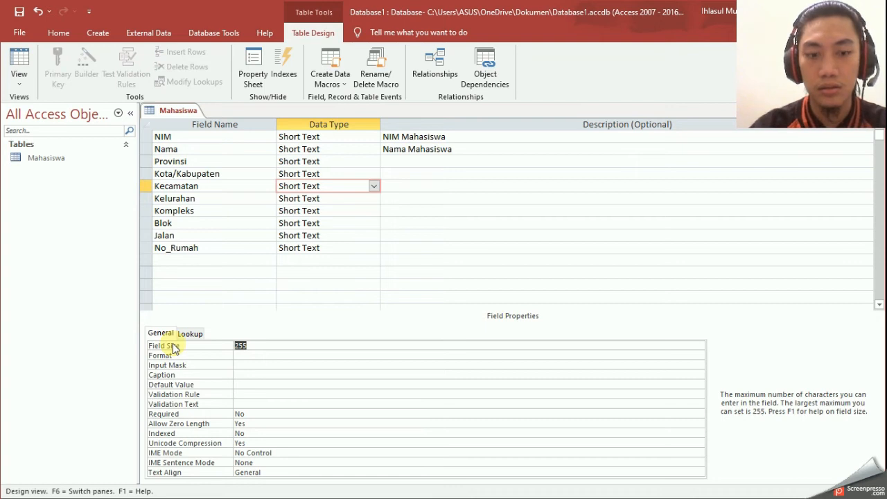
left_click(356, 198)
left_click(337, 211)
- Set the Blok field's size to 20
left_click(335, 224)
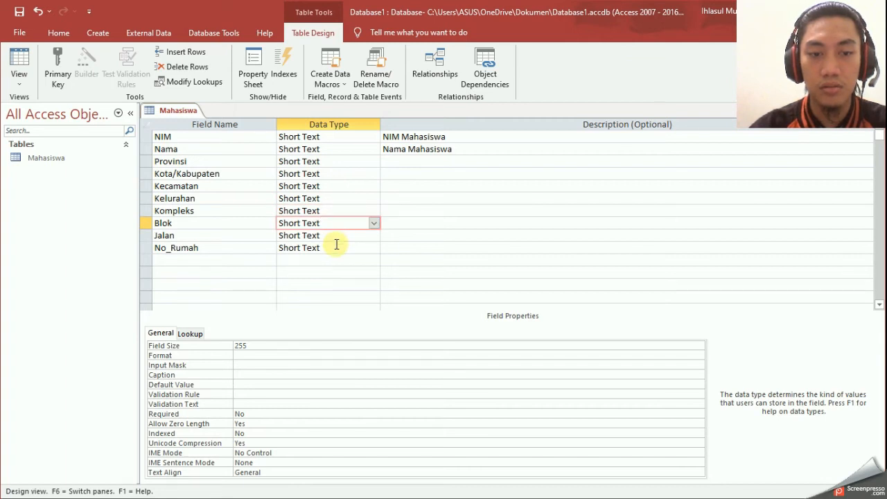
left_click(294, 346)
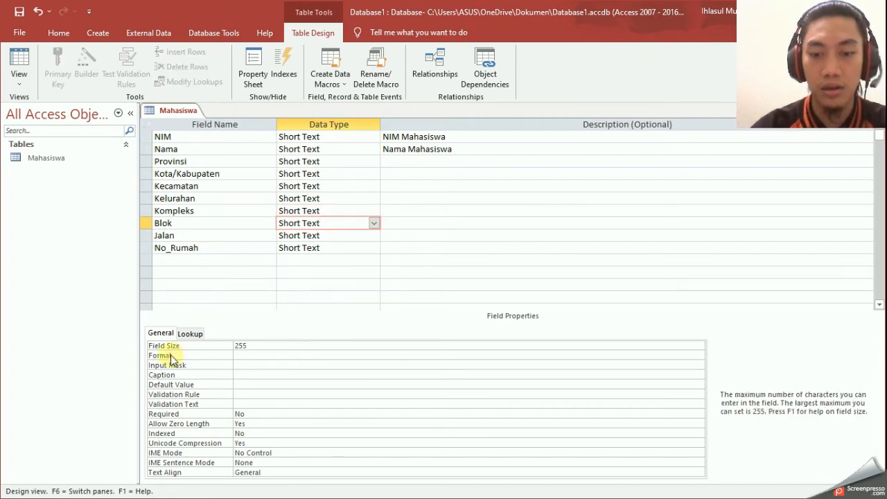
double_click(259, 347)
type("20")
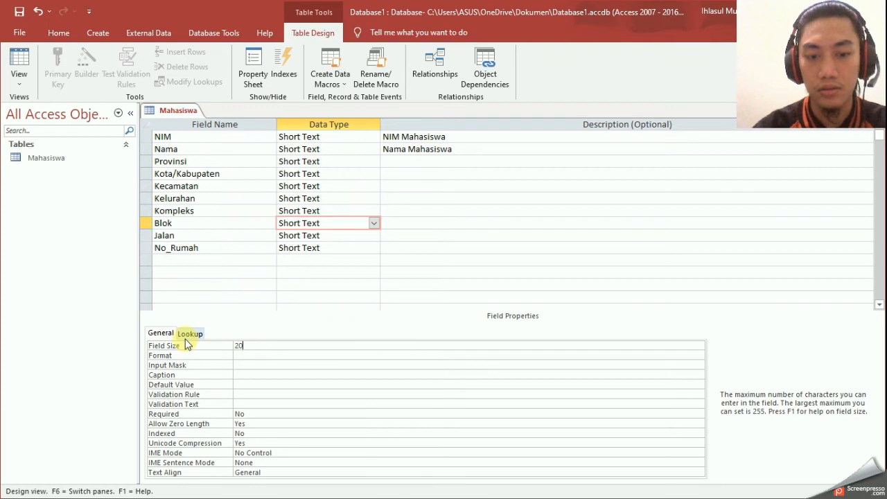
- Set the No_Rumah field's size to 10
left_click(323, 235)
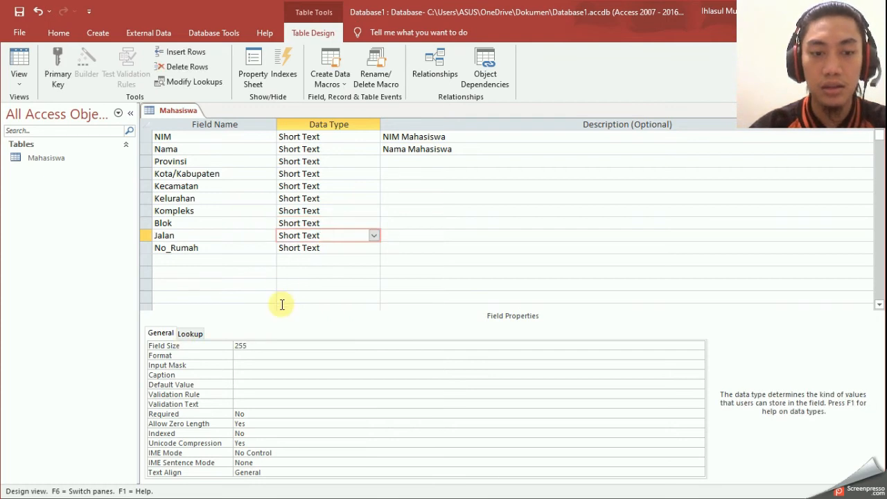
left_click(345, 247)
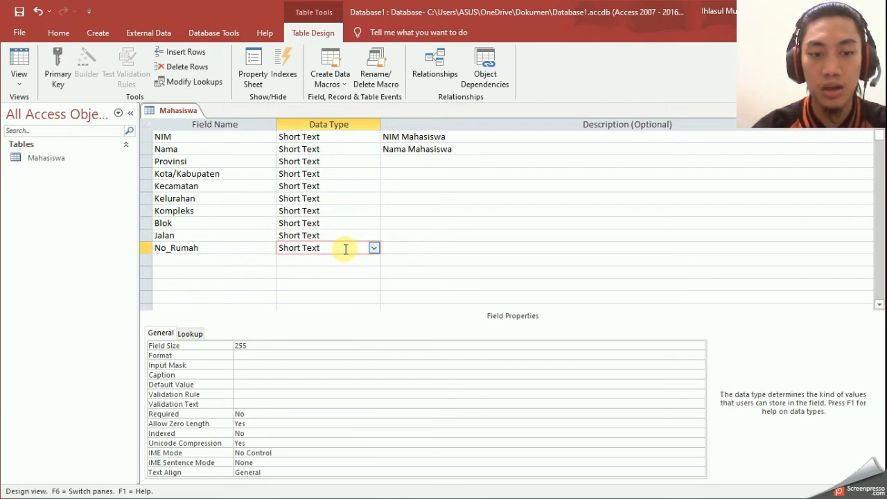
left_click(295, 345)
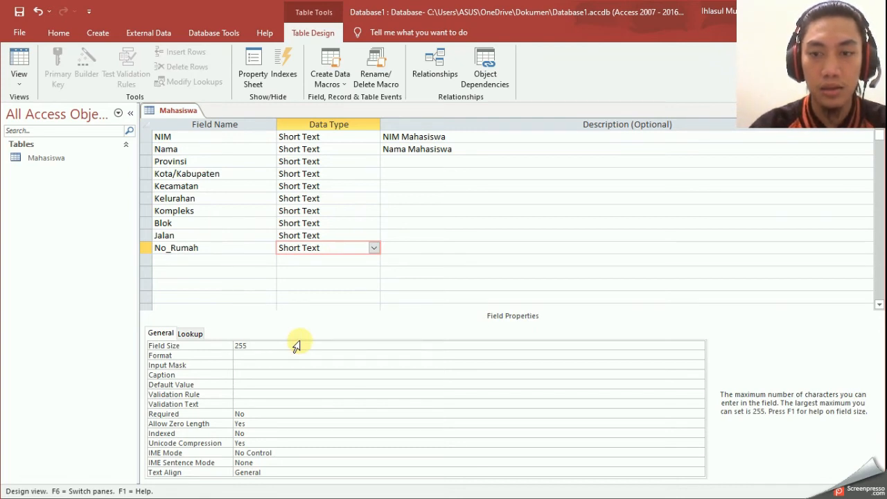
type("10")
key("BackSpace")
key("BackSpace")
key("BackSpace")
key("BackSpace")
type("10")
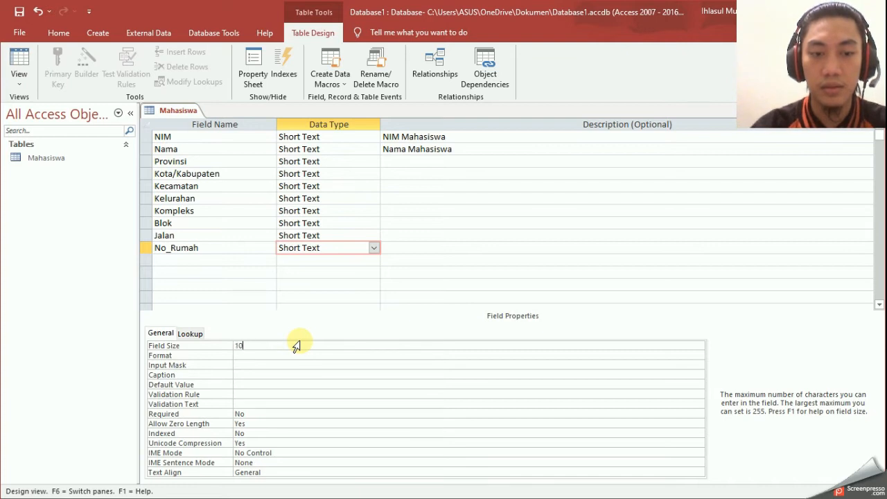
- Enter "Provinsi Tempat Tinggal" as the description of the Provinsi field
left_click(402, 172)
left_click(415, 162)
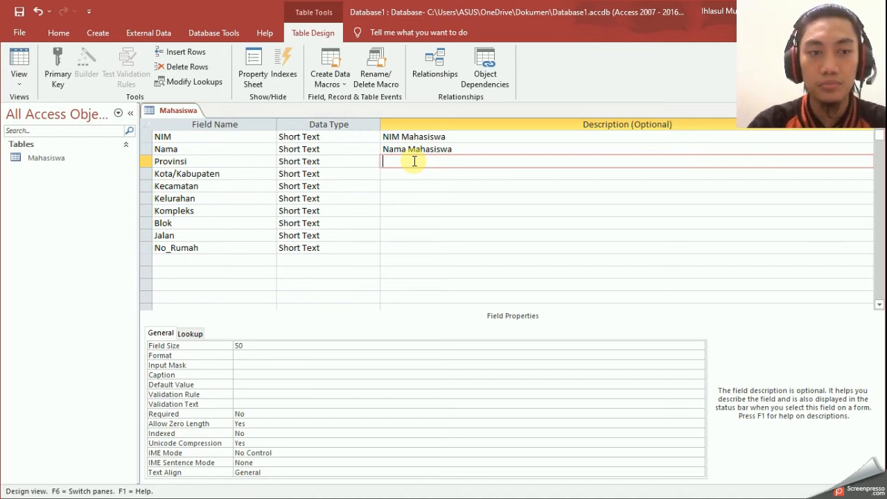
type("Provinsi")
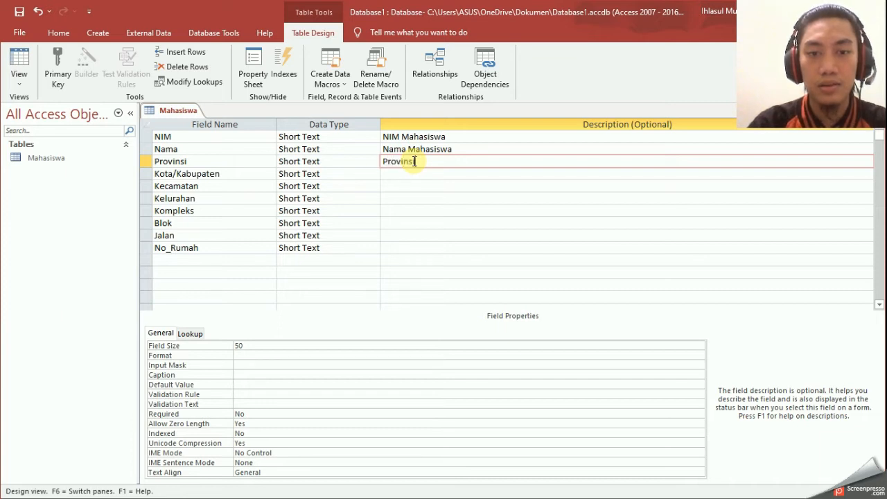
type(" Tempa")
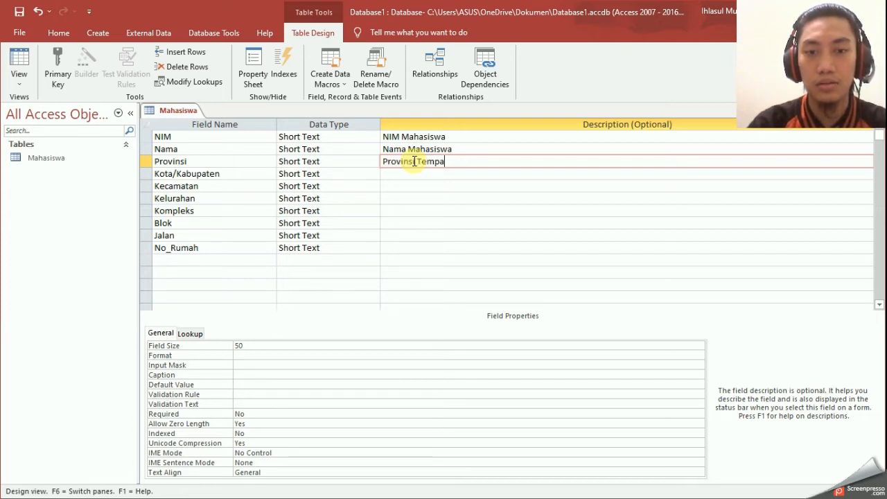
type("t TIn")
key("BackSpace")
key("BackSpace")
type("inggal")
- Enter "Kecamatan Tempat Tinggal" as the description of the Kota/Kabupaten field
key("Down")
type("Jec")
key("BackSpace")
key("BackSpace")
type("Keca")
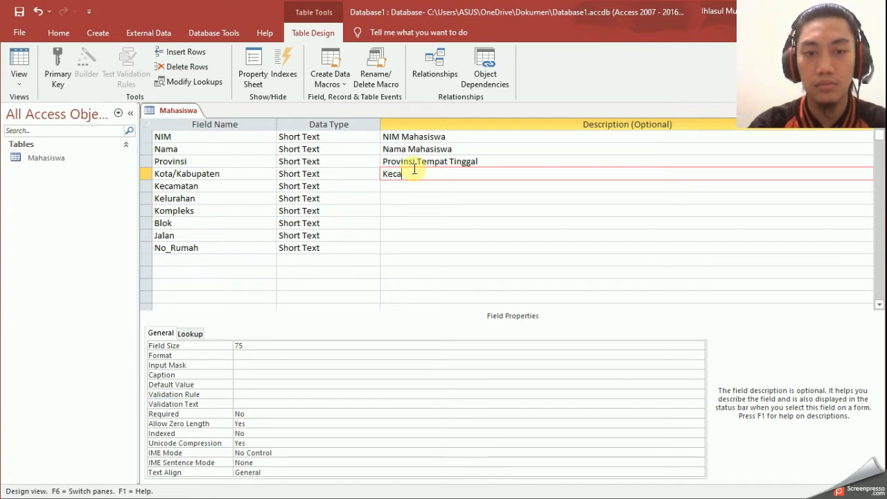
type("matan Tempat Tinggal")
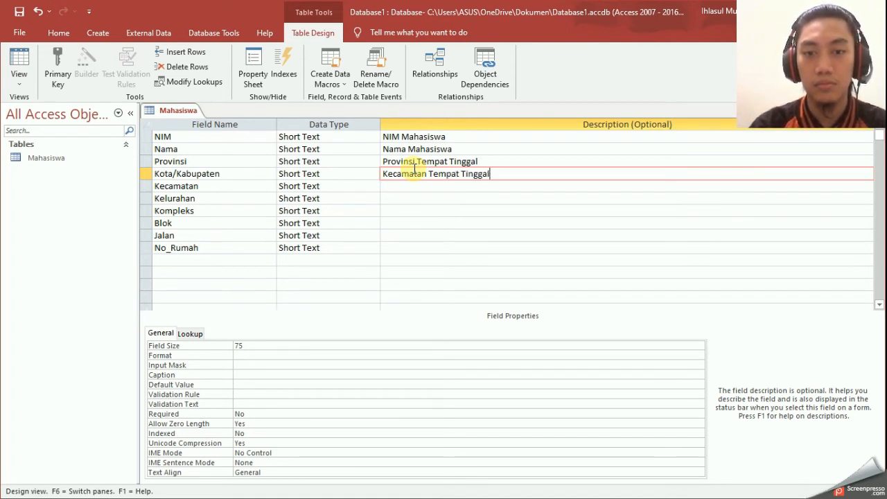
left_click(410, 188)
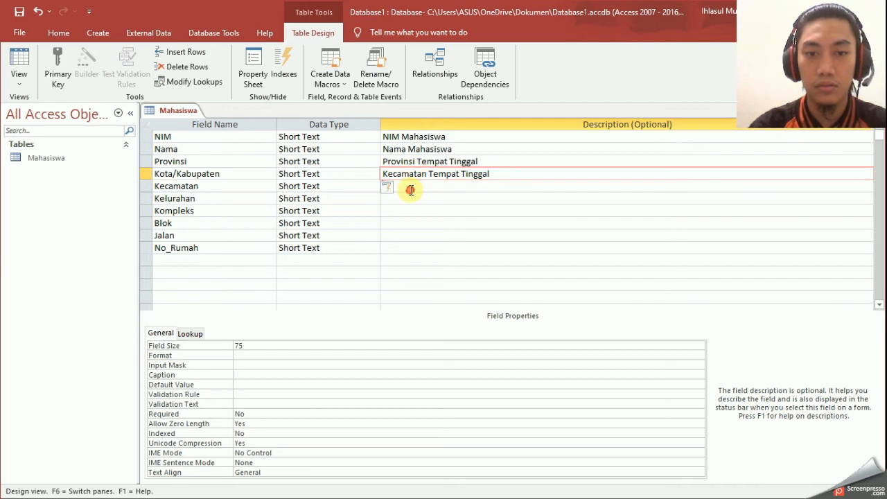
- Change the Nama field's description to "Nama Sesuai dengan KTP"
left_click(460, 149)
key("BackSpace")
key("BackSpace")
key("BackSpace")
key("BackSpace")
key("BackSpace")
key("BackSpace")
key("BackSpace")
key("BackSpace")
key("BackSpace")
key("BackSpace")
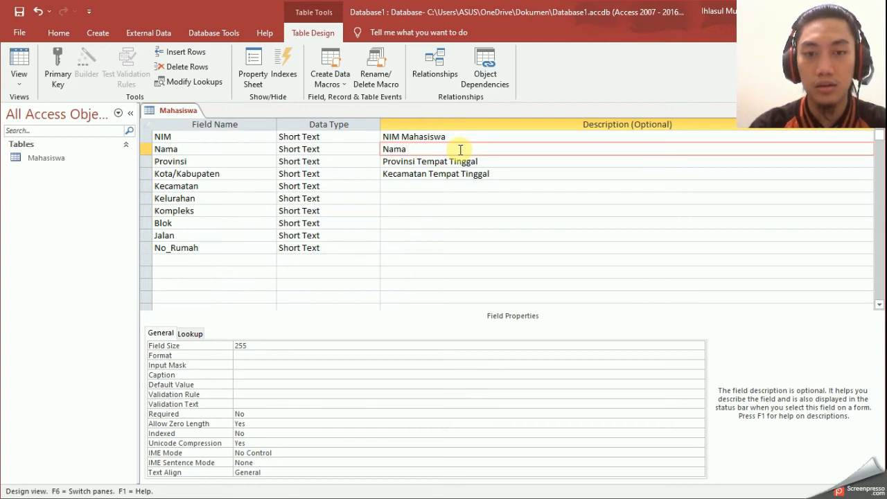
type("Sesuai de")
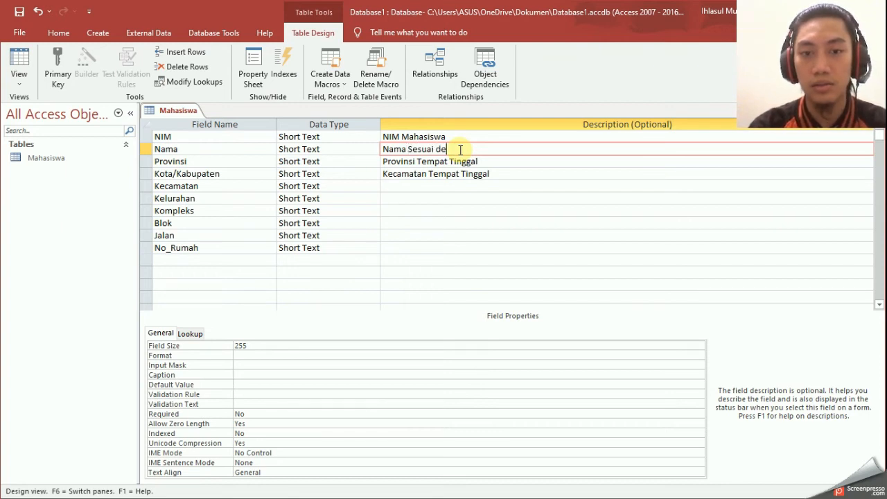
type("ngan KTP")
- Correct the Kota/Kabupaten field's description to "Kota atau Kabupaten Tempat Tinggal"
left_click(518, 185)
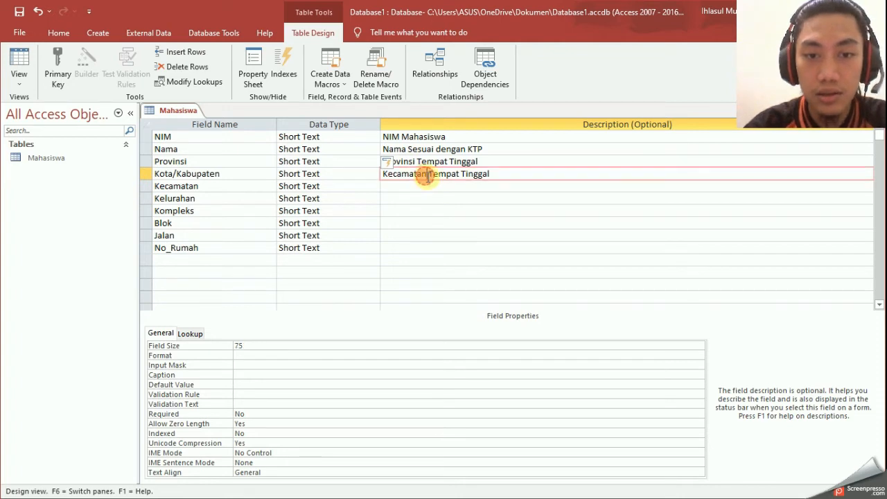
left_click(377, 185)
left_click(391, 184)
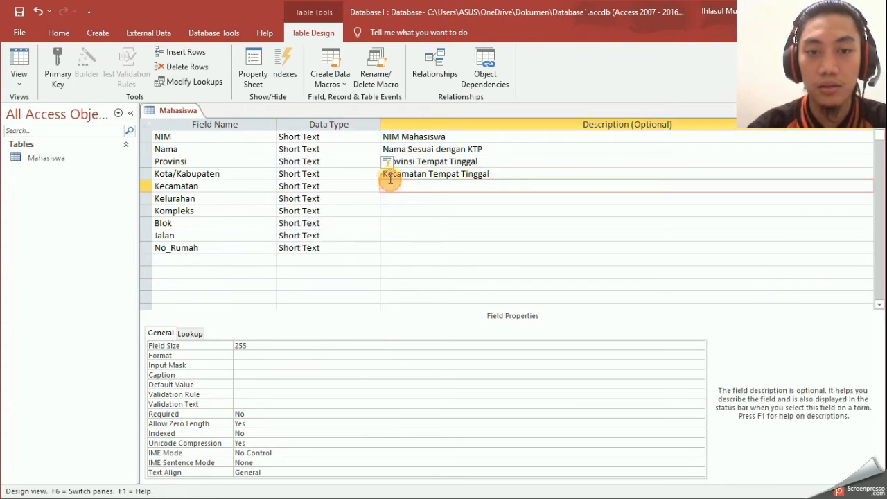
left_click(388, 175)
type("ota")
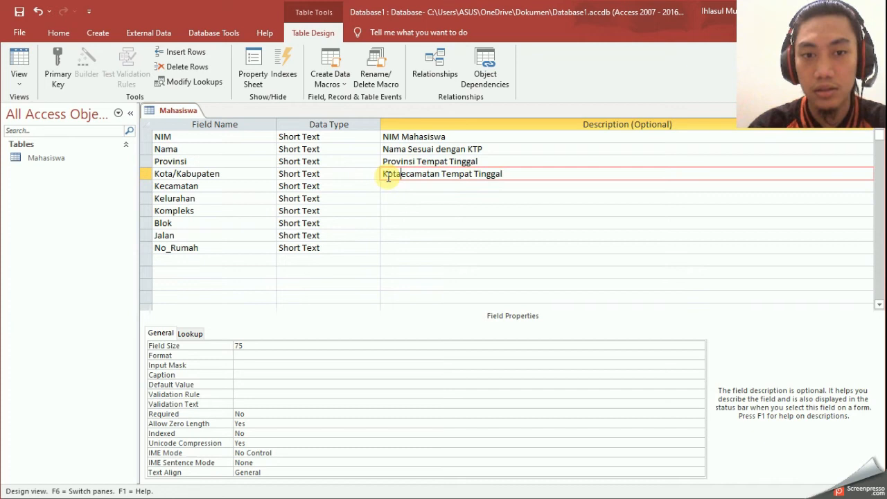
type(" atau Kapu")
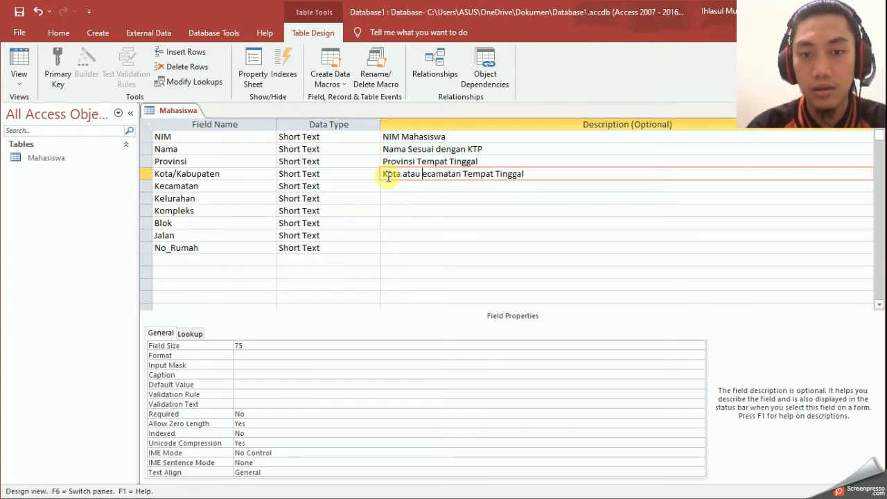
key("BackSpace")
key("BackSpace")
type("bupate")
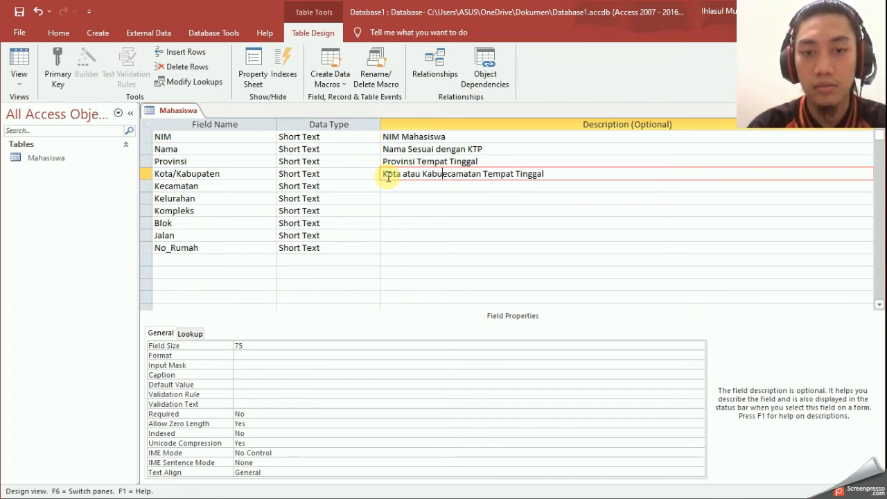
type("n")
key("Delete")
key("Delete")
key("Delete")
key("Delete")
key("Delete")
key("Delete")
key("Delete")
key("Delete")
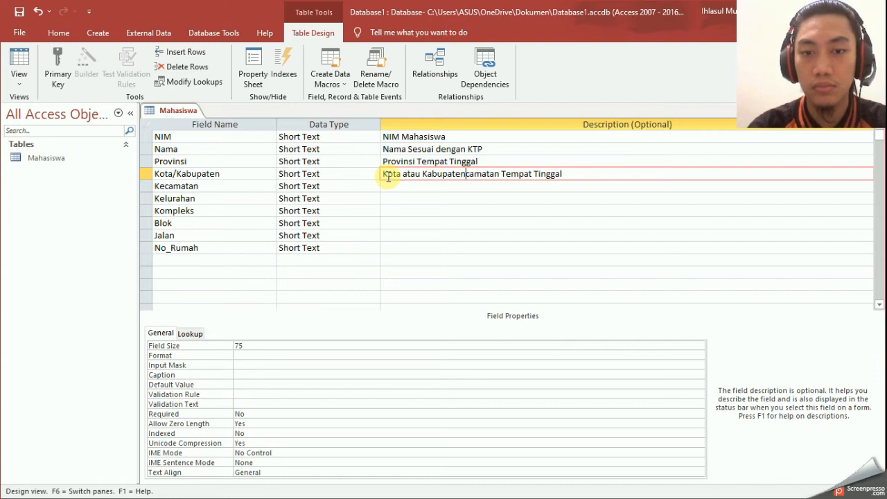
- Describe the Kecamatan field as "Kecamatan tempat tinggal" and the Kelurahan field as "kelurahan tempat tinggal"
left_click(394, 186)
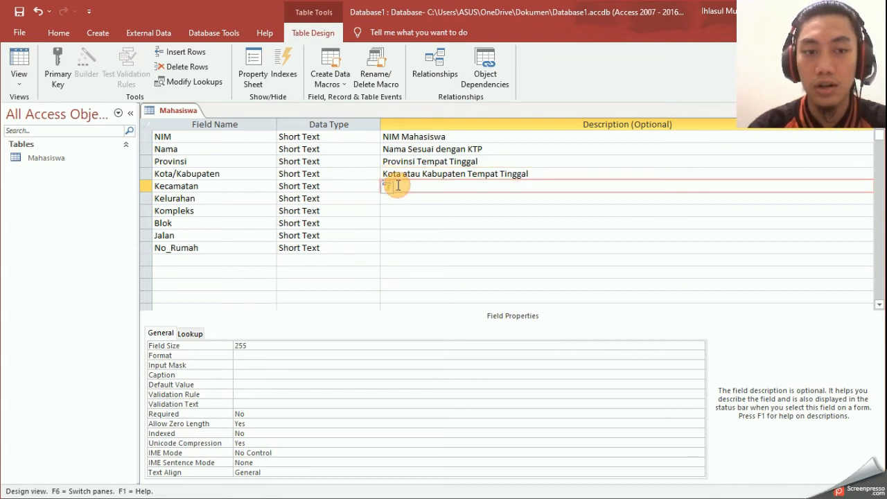
type("Kecamatan tempat tinggal")
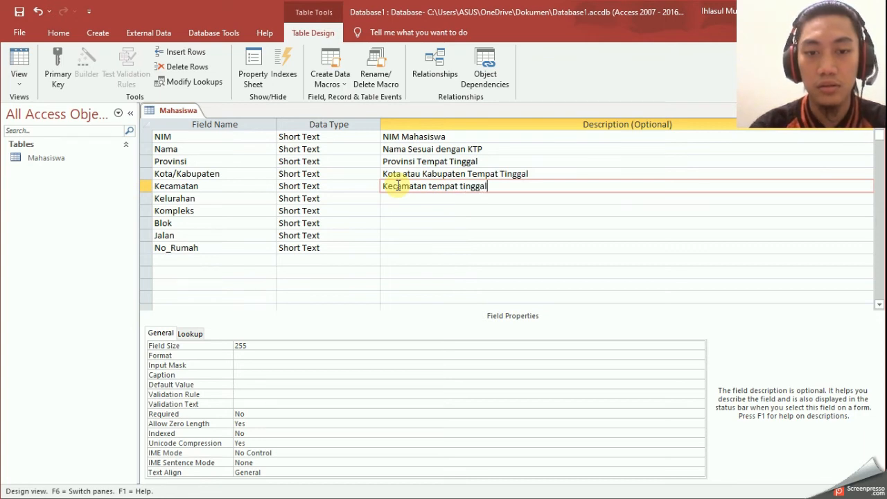
left_click(434, 197)
type("kelurahan tempa")
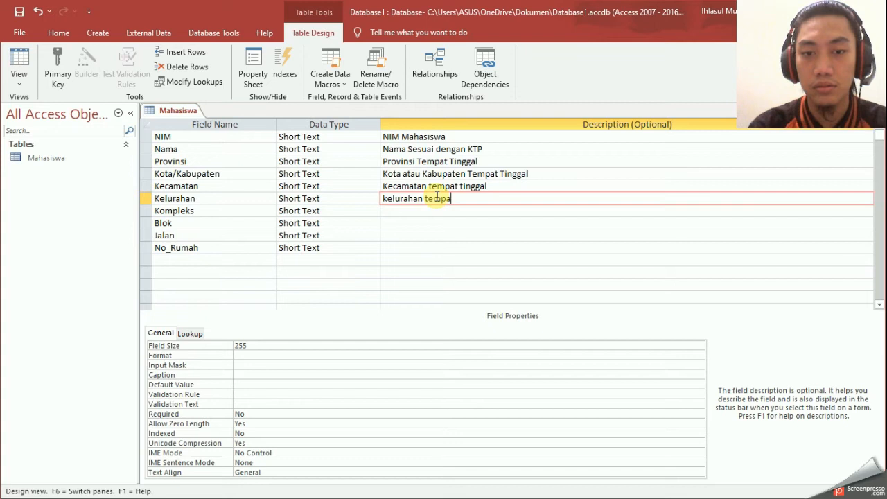
type("t tinggal")
- Describe the Kompleks field as "kompleks jika ada" and the Blok field as "blok rumah jika"
left_click(423, 210)
type("kompleks")
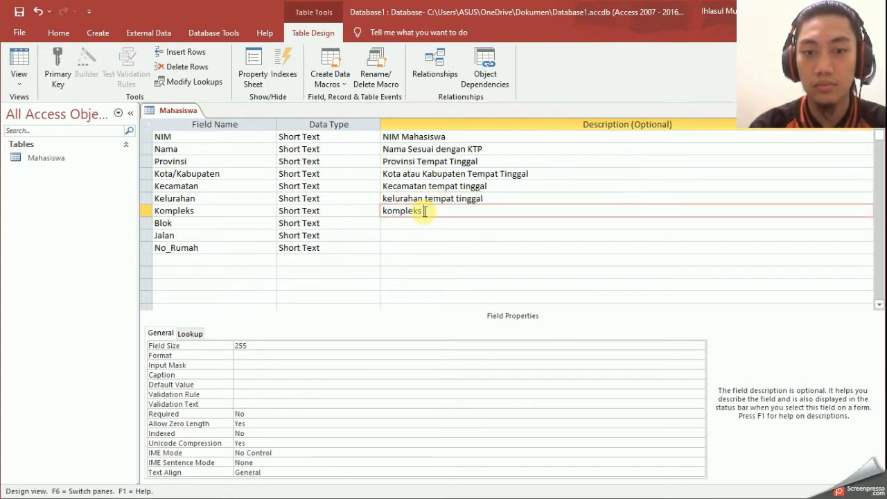
type(" tika ada")
left_click(430, 224)
type("blok")
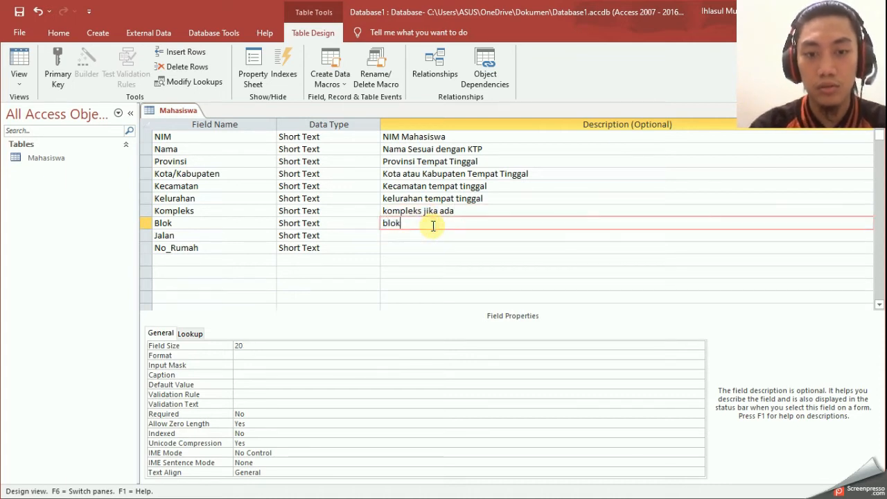
type(" rumah jika")
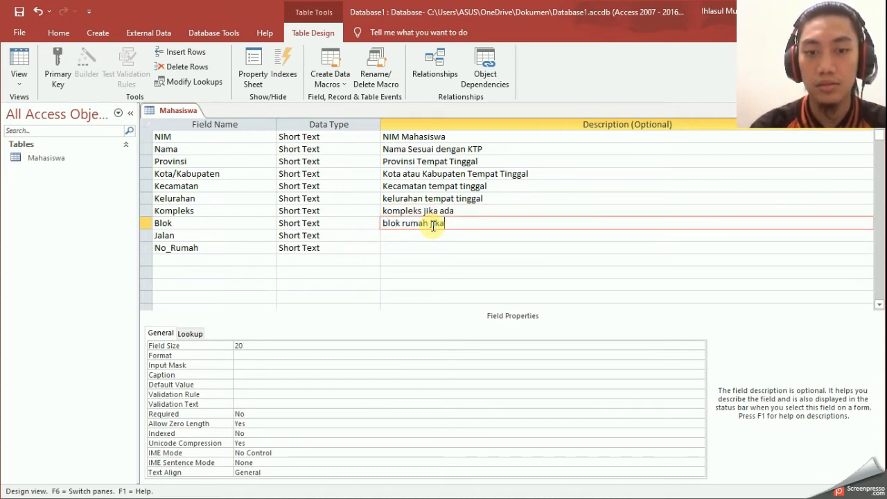
- Describe the Jalan field as "Jalan tempat tinggal" and the No_Rumah field as "No. Rumah Jika ada"
key("Down")
type("Jalan di")
key("BackSpace")
key("BackSpace")
key("BackSpace")
type("P")
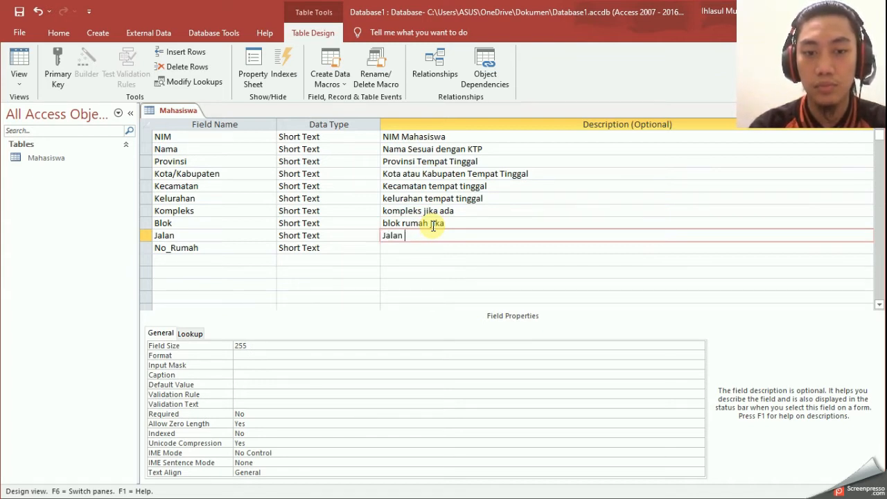
type("tem")
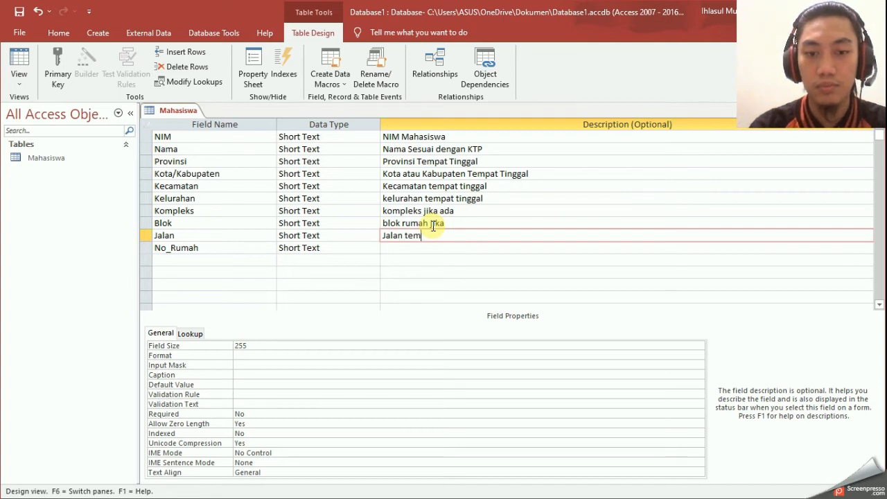
type("pat tinggal")
left_click(440, 247)
type("No. Rumah Jika ada")
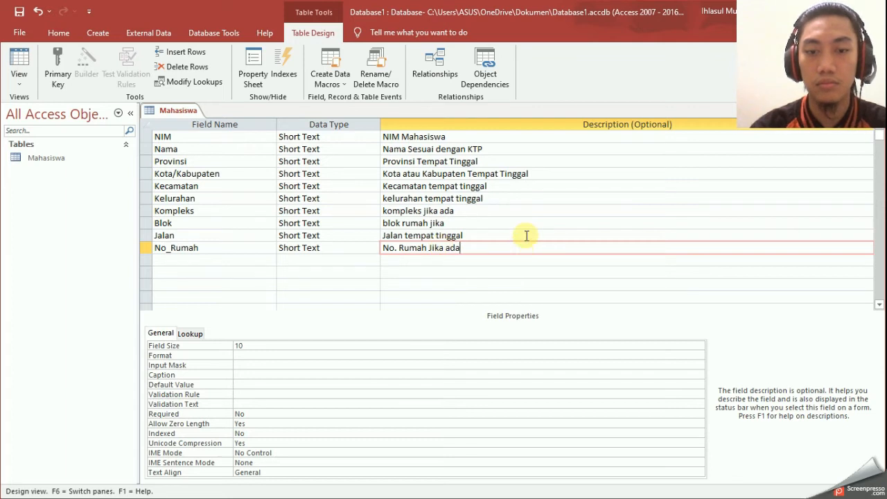
- Change the Jalan field's description to "Jalan Rumah jika ada"
left_click(527, 236)
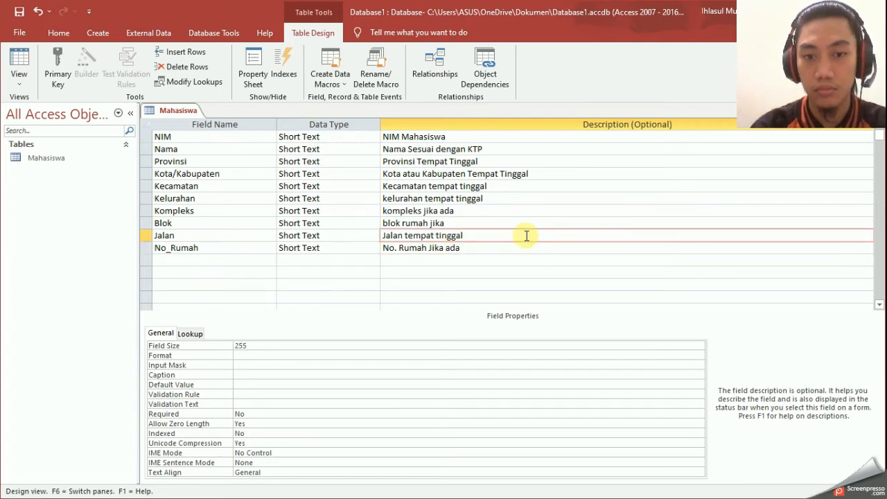
key("BackSpace")
key("BackSpace")
key("BackSpace")
key("BackSpace")
key("BackSpace")
key("BackSpace")
key("BackSpace")
key("BackSpace")
key("BackSpace")
key("BackSpace")
key("BackSpace")
key("BackSpace")
key("BackSpace")
key("BackSpace")
key("BackSpace")
type("Rumah jika")
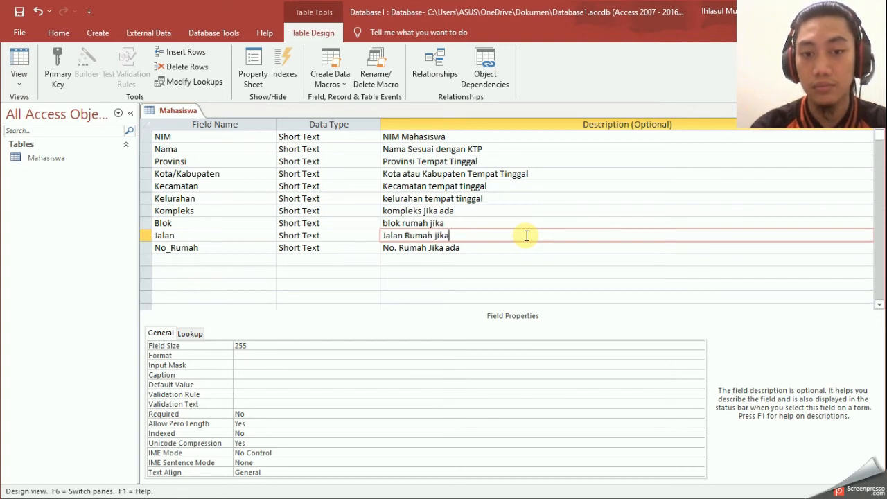
type(" ada")
- Complete the Blok field's description so that it reads "blok rumah jika ada"
left_click(448, 223)
type("ada")
left_click(445, 223)
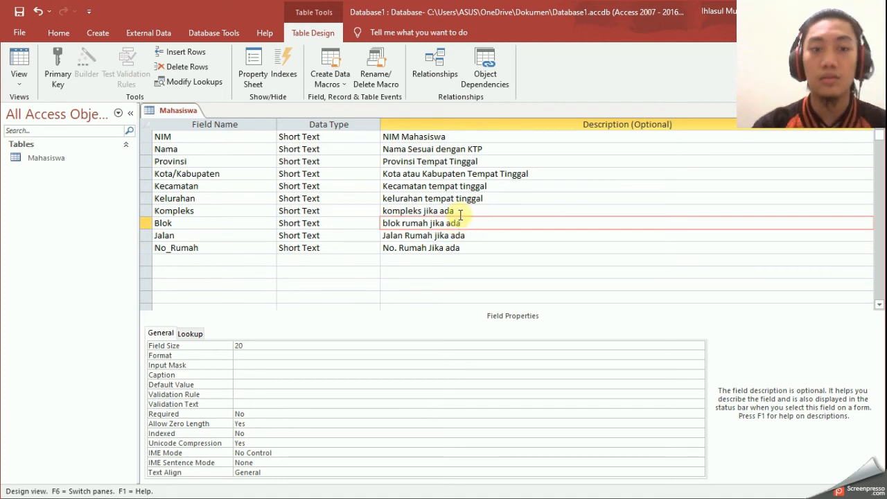
left_click(497, 249)
left_click(549, 274)
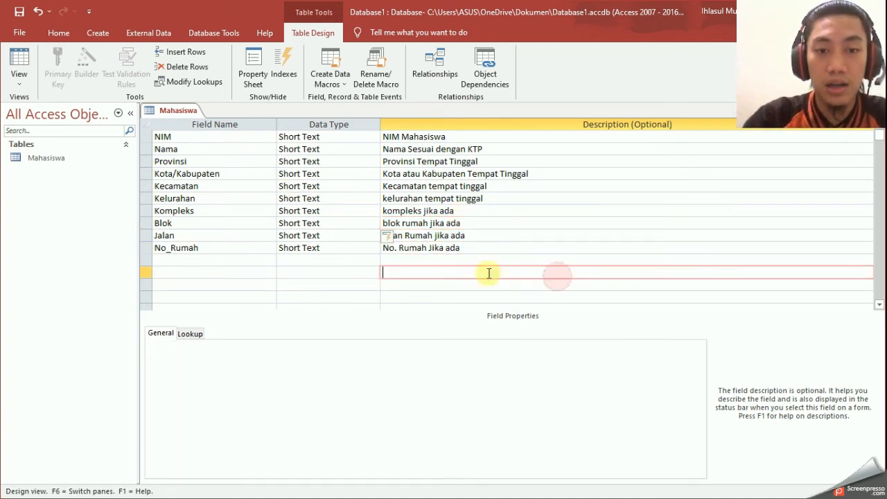
left_click(181, 151)
left_click(214, 259)
left_click(238, 246)
left_click(200, 138)
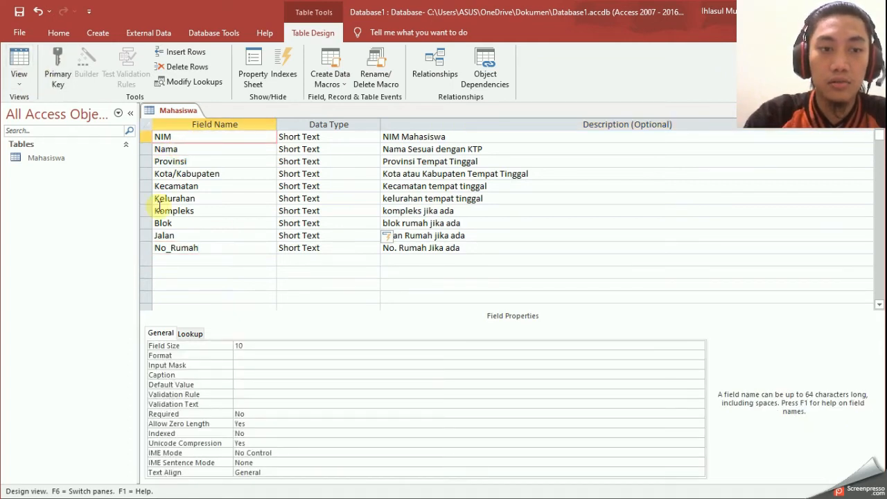
- Create a new table and open it in Design View, saving it under the name Matakuliah
left_click(104, 36)
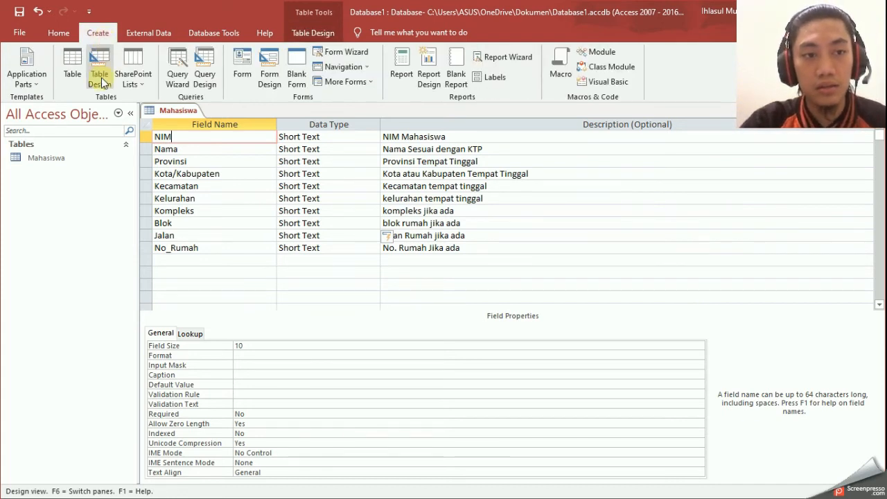
left_click(73, 78)
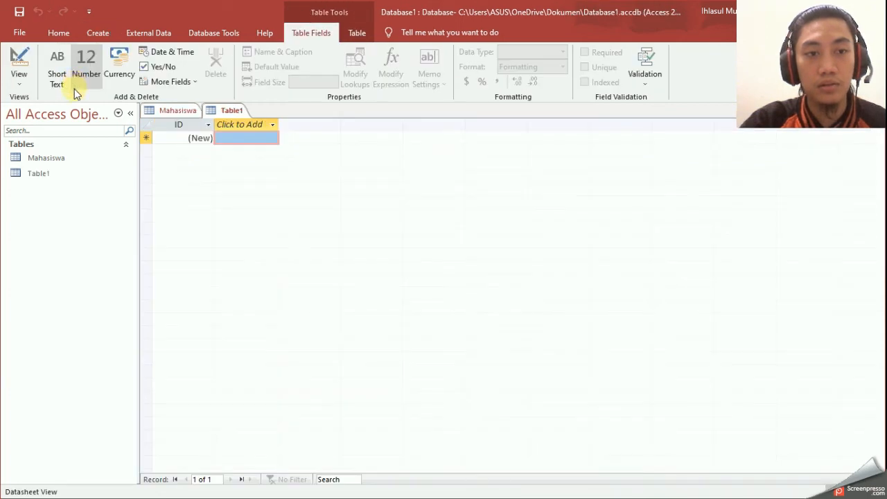
left_click(16, 85)
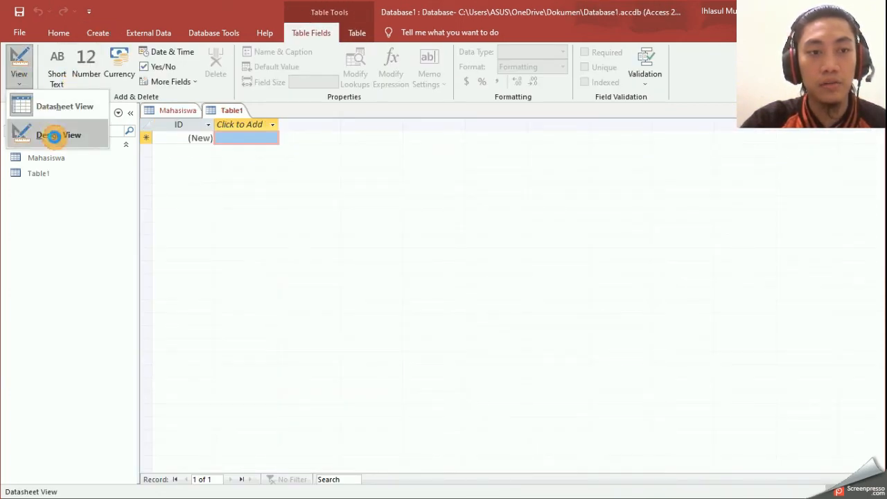
left_click(54, 138)
type("Mata")
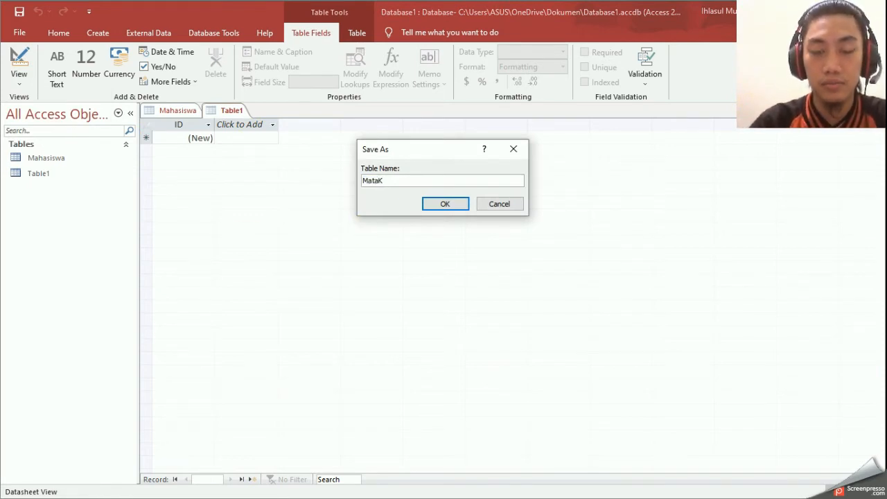
type("kuliah")
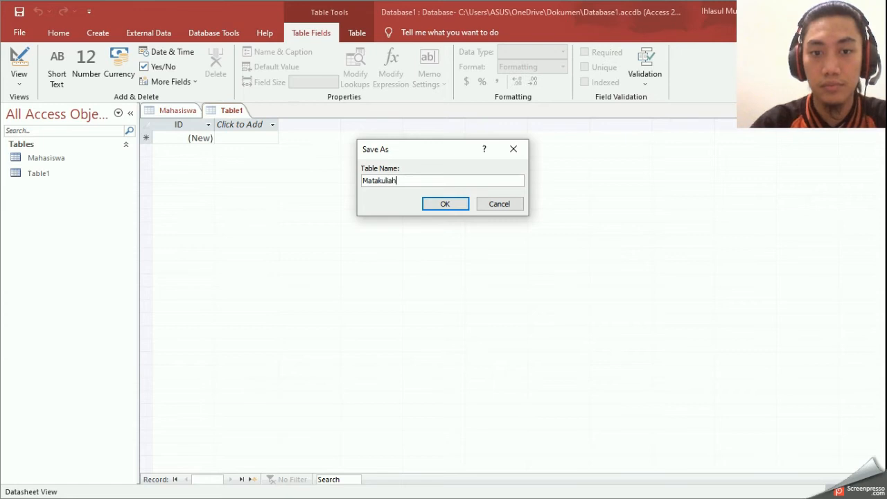
left_click(450, 205)
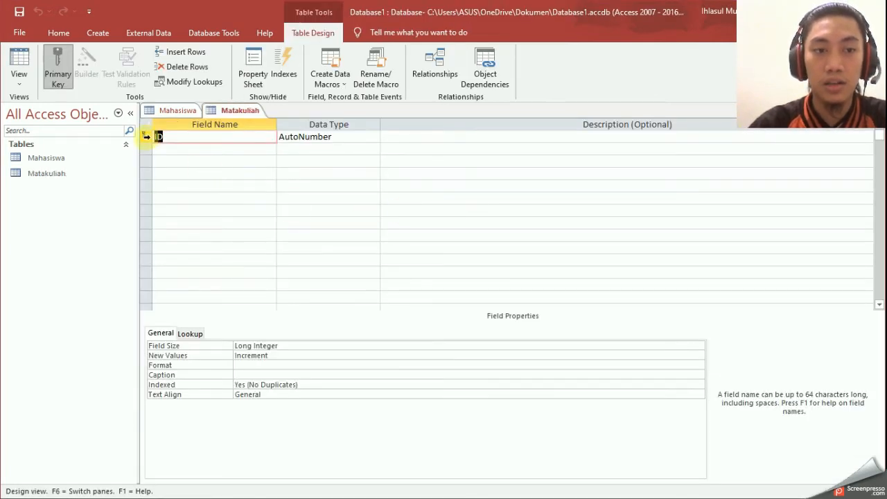
- Delete the default AutoNumber ID field from the Matakuliah table and confirm its removal
right_click(146, 139)
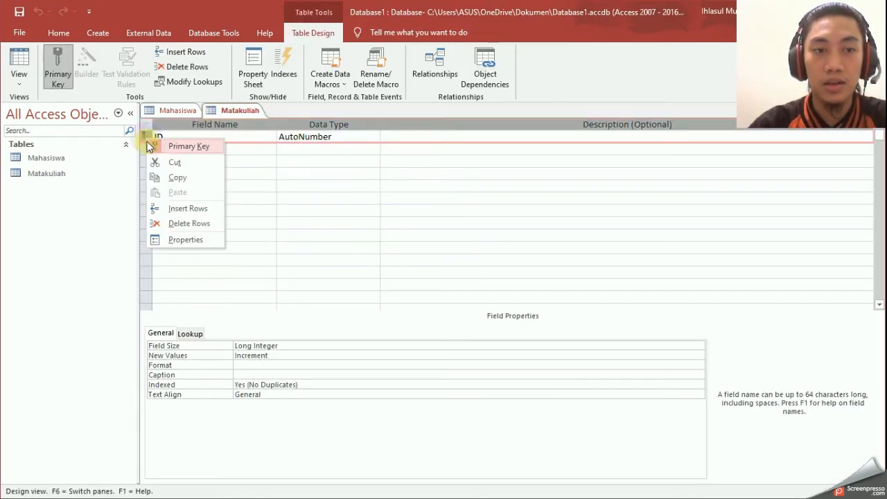
left_click(177, 224)
left_click(420, 293)
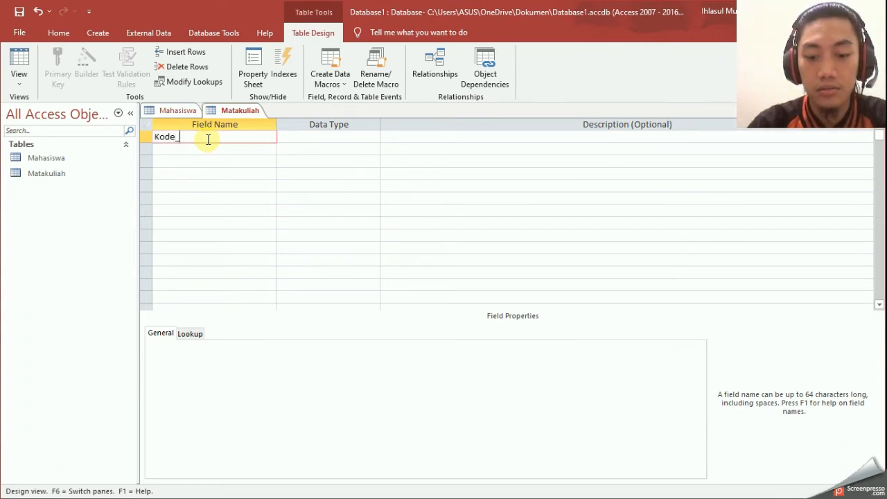
- Add the fields Kode_MK, Nama_MK and Status to the Matakuliah table, all as Short Text
left_click(208, 150)
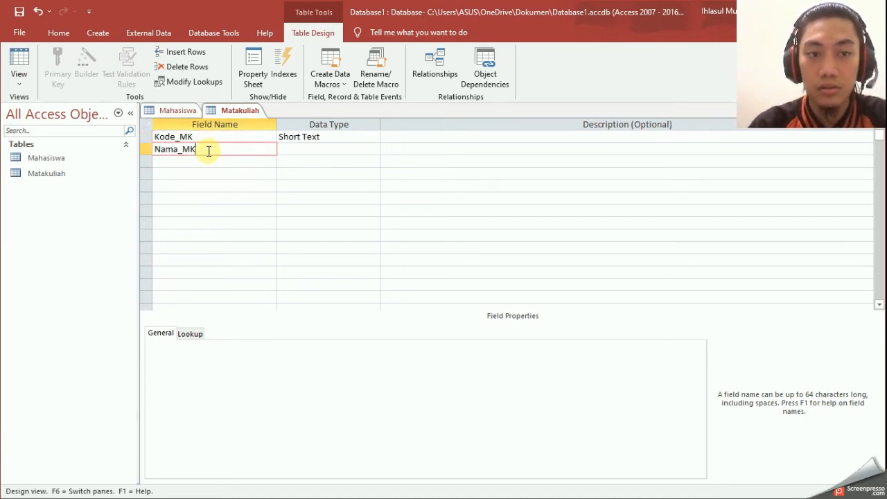
left_click(215, 168)
type("Status")
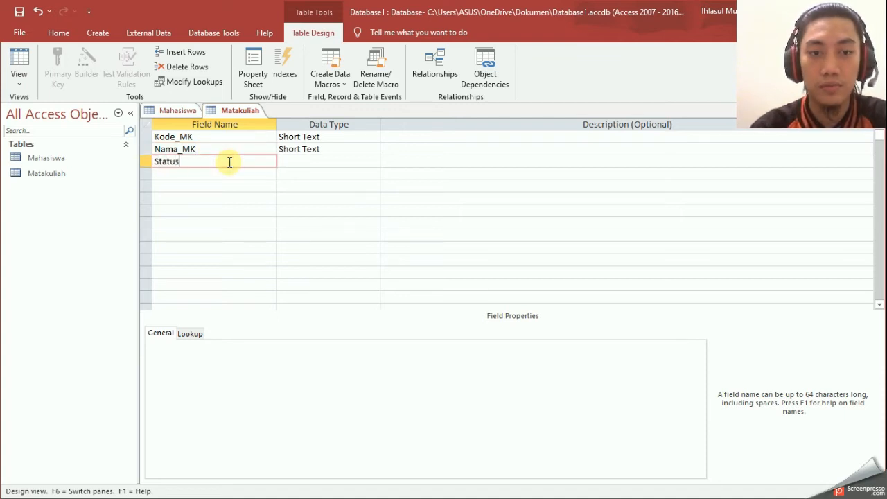
left_click(402, 174)
- Set the field size of Kode_MK to 11 and of Status to 20
left_click(318, 137)
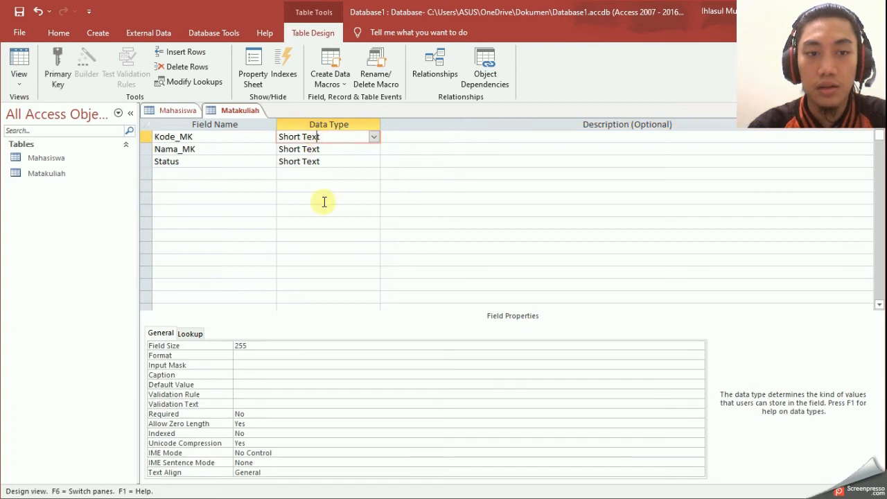
left_click(254, 345)
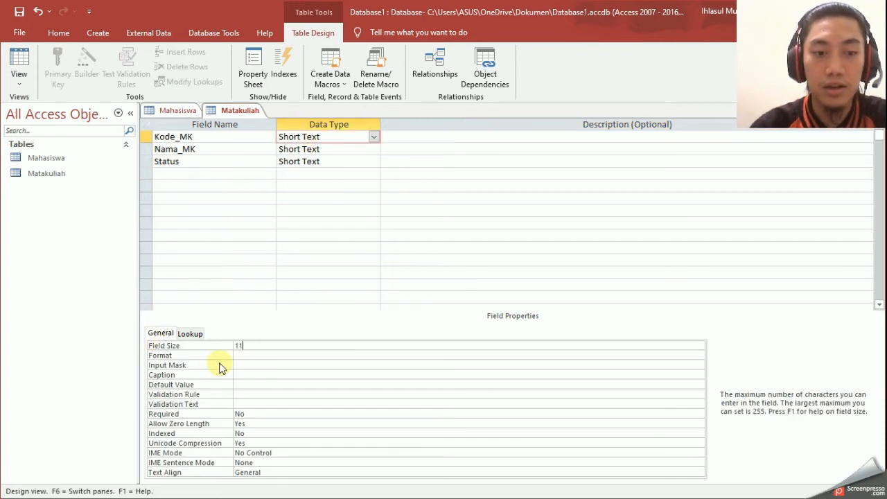
left_click(338, 152)
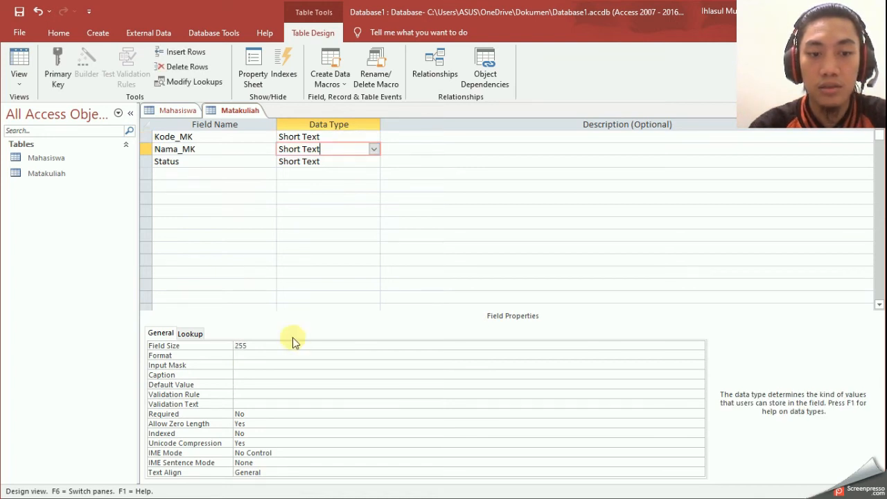
left_click(330, 161)
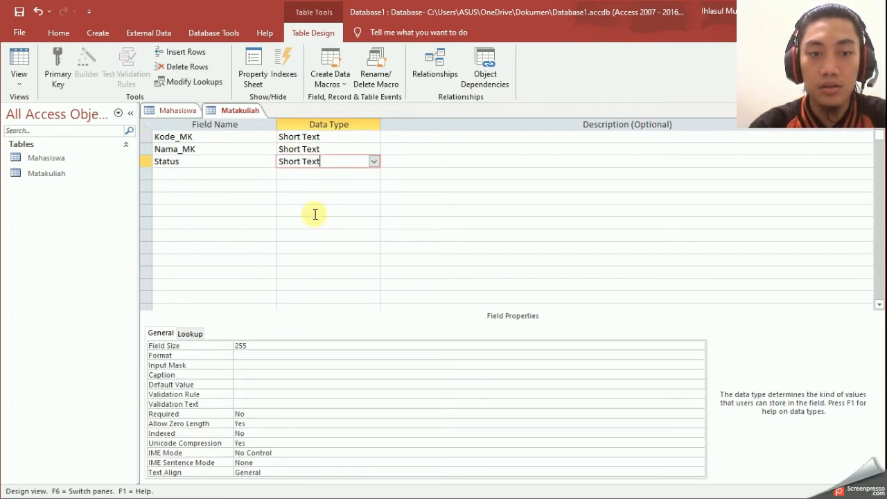
left_click(291, 345)
left_click(202, 347)
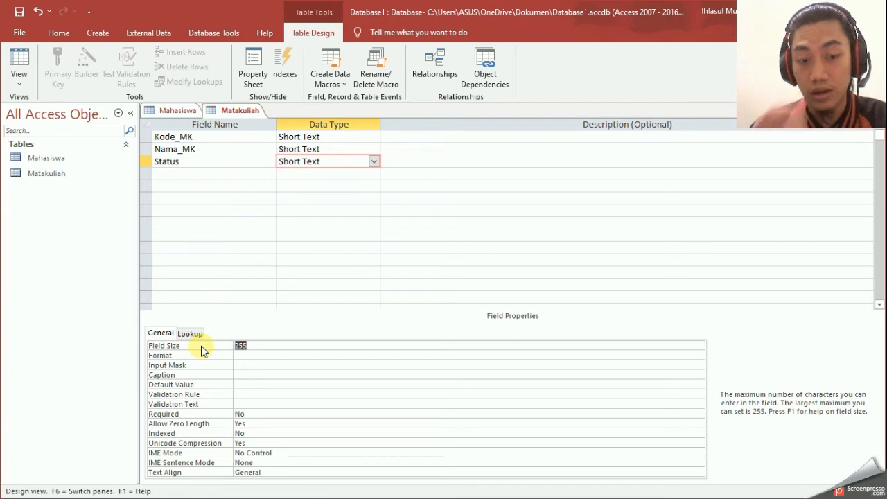
type("20")
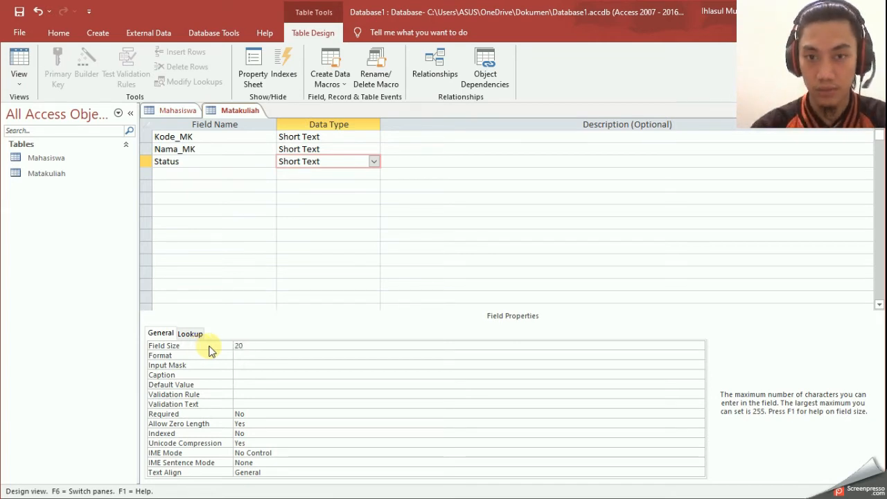
- Describe the Kode_MK field as "Kode MK kurikulum Terakhir"
left_click(421, 136)
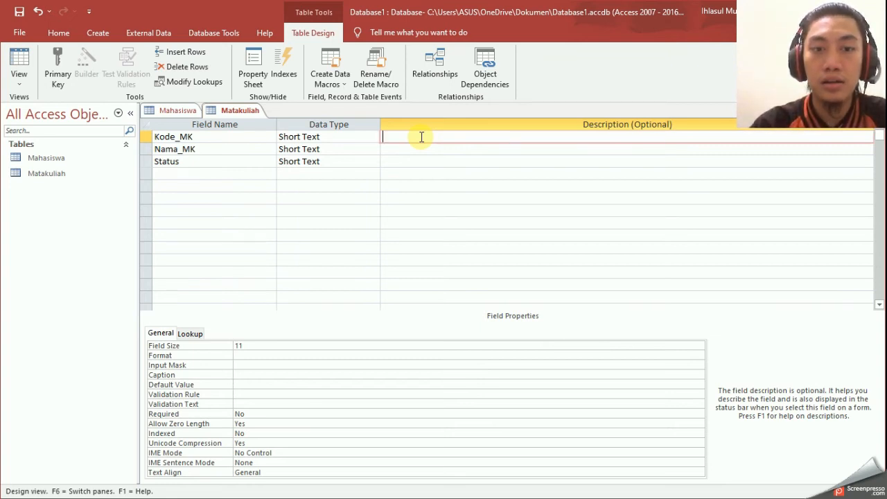
type("Kode MK kurikulum Terakhir")
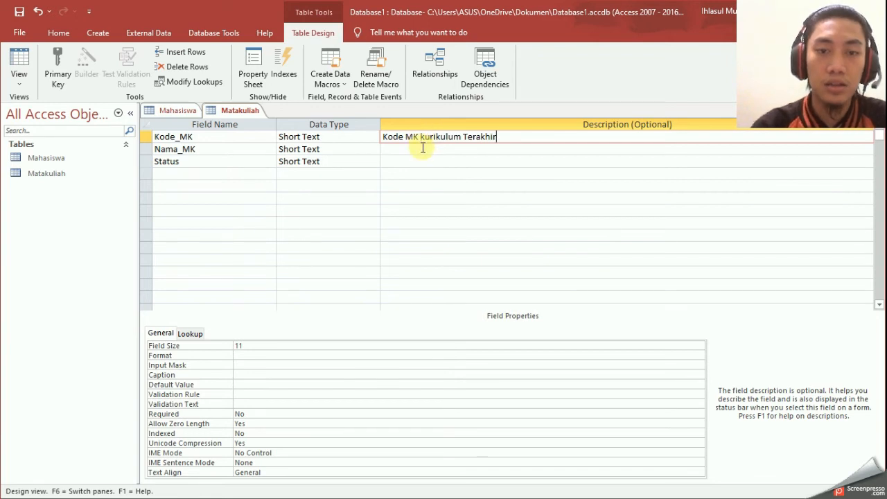
left_click(422, 148)
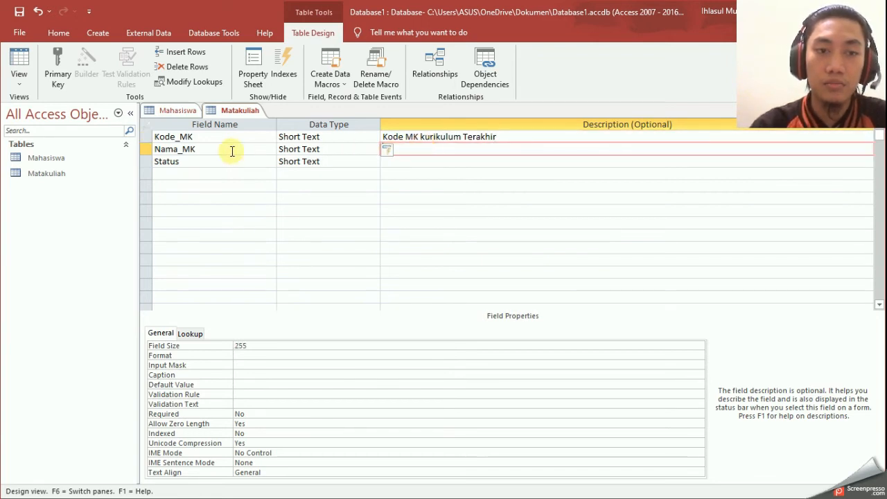
left_click(411, 163)
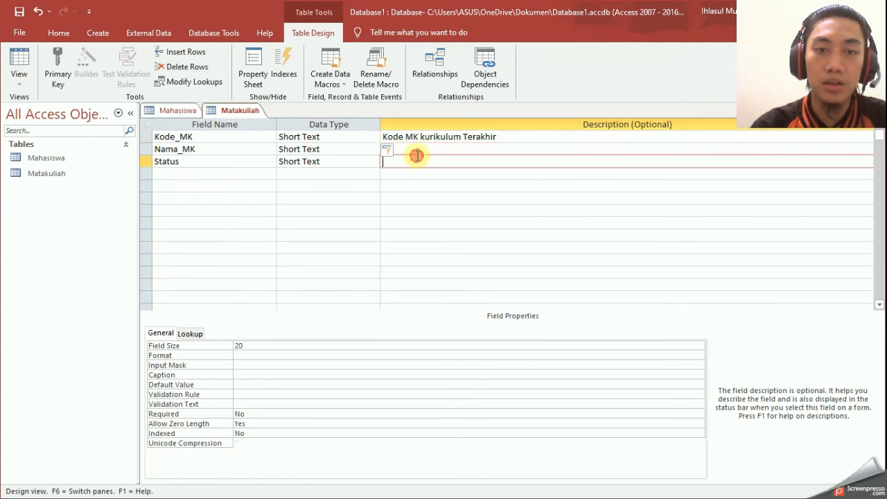
left_click(421, 148)
left_click(409, 161)
left_click(420, 140)
left_click(420, 147)
left_click(414, 164)
left_click(420, 148)
left_click(416, 164)
left_click(419, 145)
left_click(414, 162)
left_click(418, 160)
left_click(421, 137)
left_click(421, 159)
- Describe the Nama_MK field as "Nama MK kurikulum Terakhir" and the Status field as "Wajib atau Pilihan"
left_click(424, 148)
type("Nama MK kurikulum Terakhir")
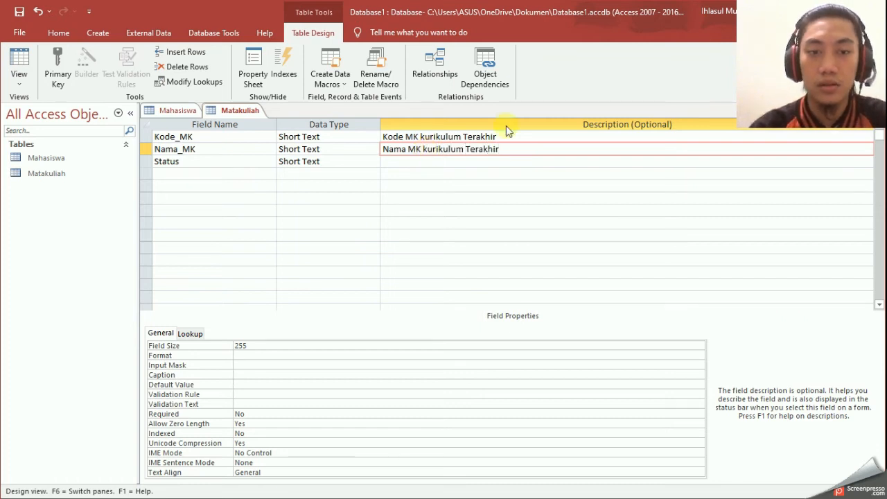
left_click(472, 162)
type("Wa")
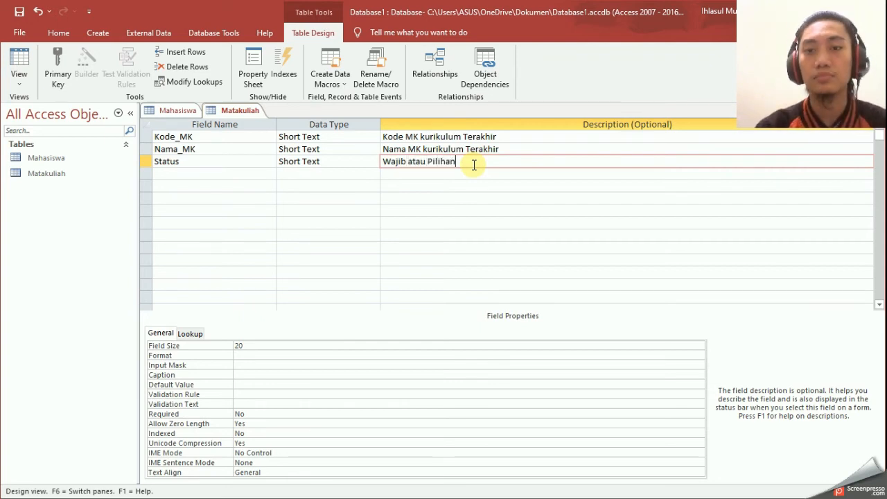
type("jib atau Pilihan")
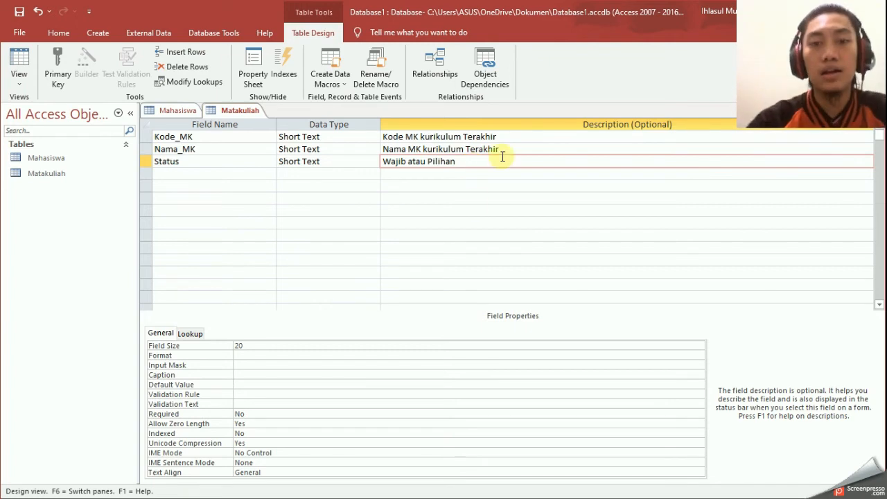
left_click(257, 184)
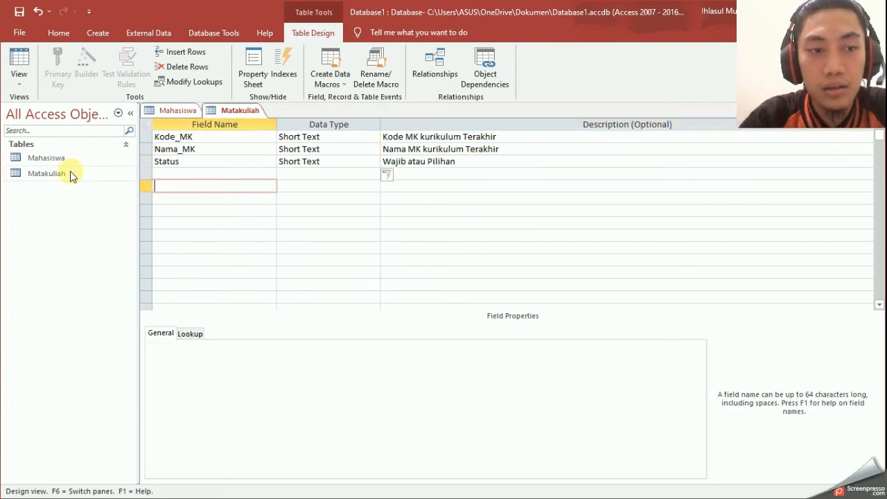
left_click(284, 210)
left_click(203, 149)
left_click(204, 173)
- Switch to the design of the Mahasiswa table
left_click(51, 158)
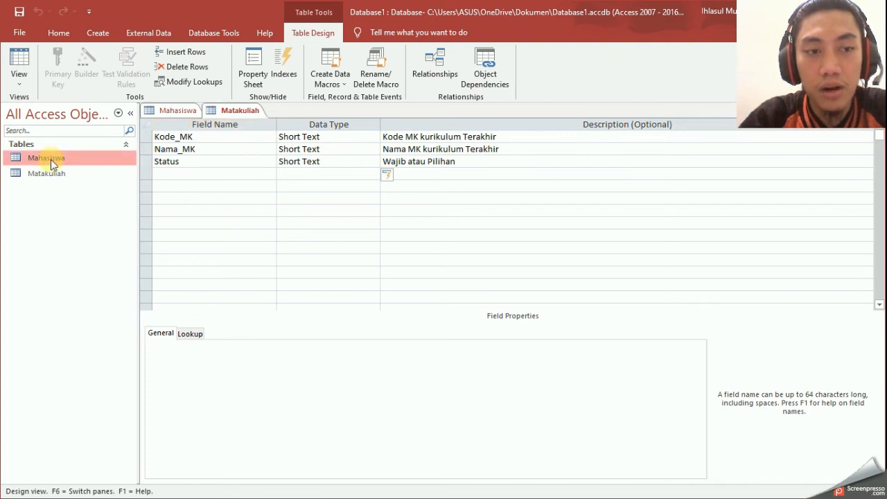
left_click(168, 110)
left_click(175, 111)
left_click(178, 111)
left_click(248, 112)
left_click(170, 112)
left_click(231, 111)
left_click(167, 112)
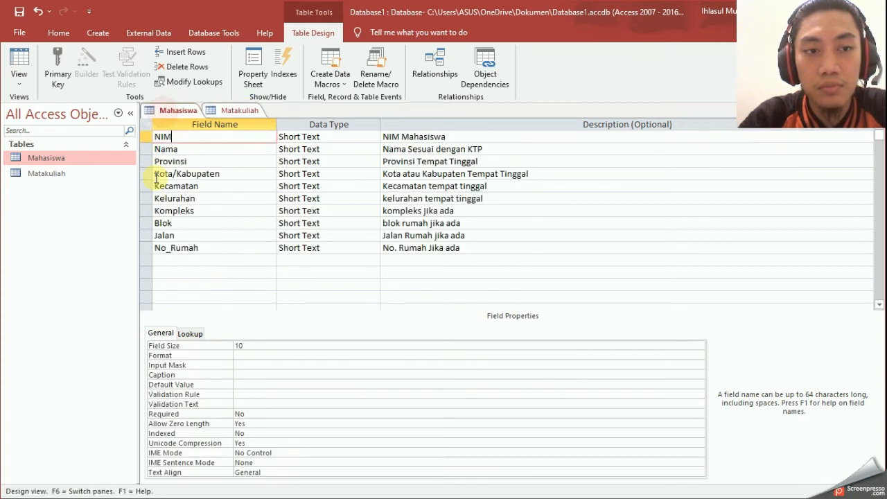
left_click(385, 261)
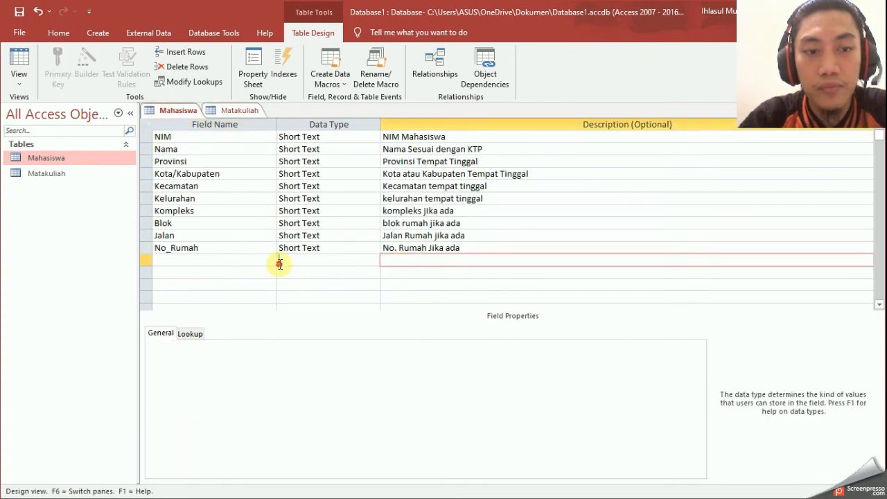
left_click(243, 223)
left_click(211, 142)
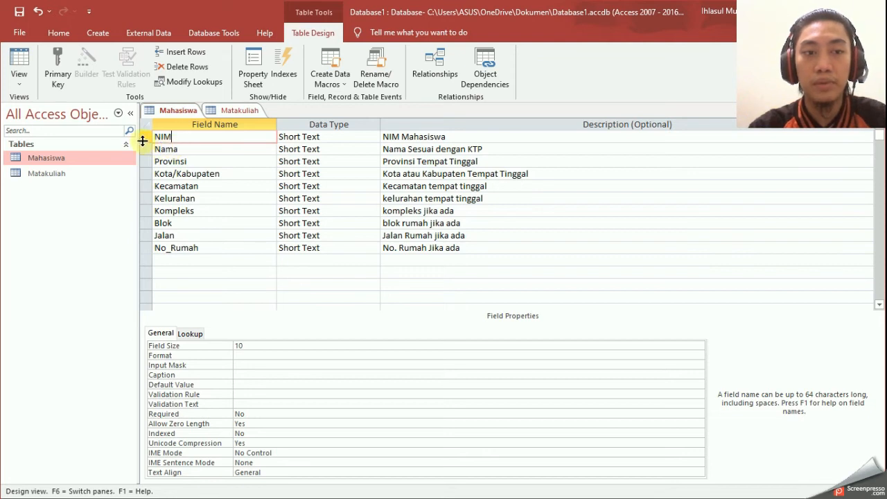
left_click(197, 147)
left_click(198, 138)
left_click(194, 162)
left_click(193, 138)
left_click(193, 148)
left_click(197, 137)
left_click(197, 148)
left_click(198, 137)
left_click(181, 111)
- Make the NIM field the primary key of the Mahasiswa table
left_click(145, 138)
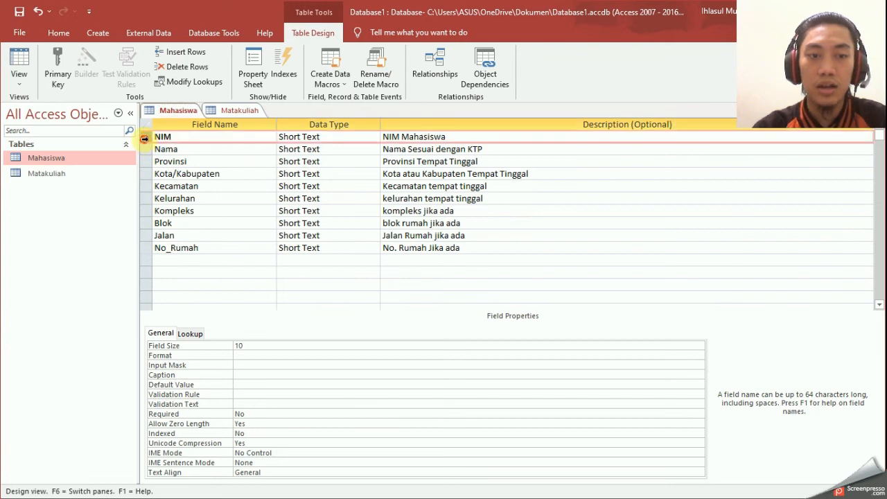
right_click(145, 141)
left_click(316, 186)
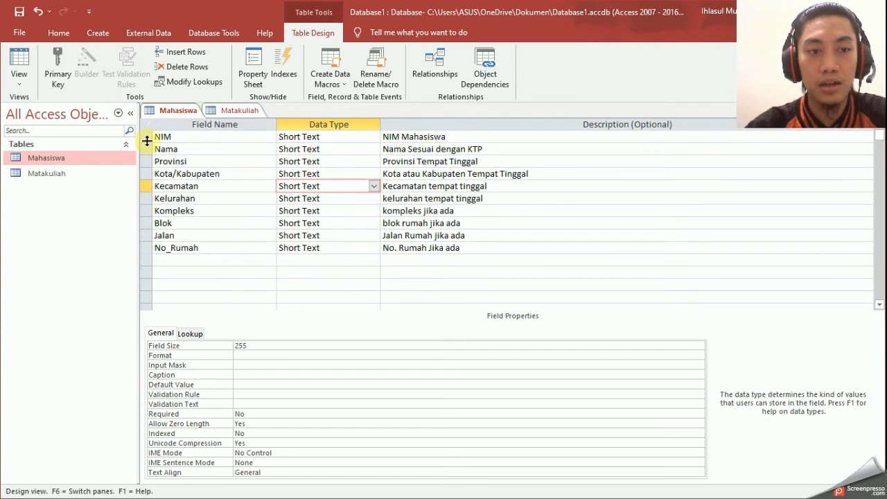
left_click(147, 141)
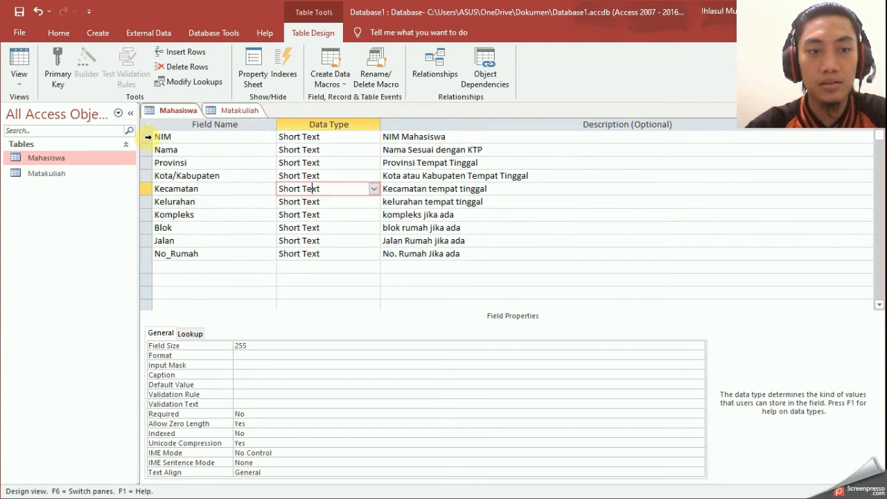
right_click(147, 141)
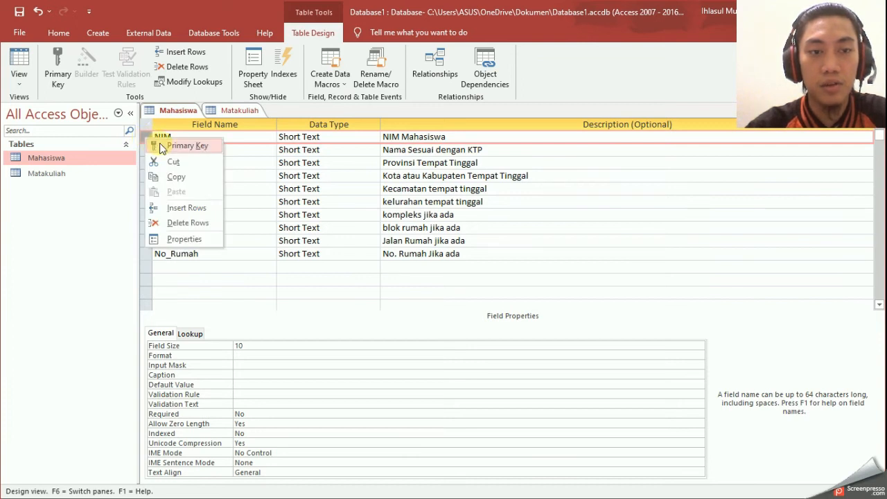
left_click(182, 146)
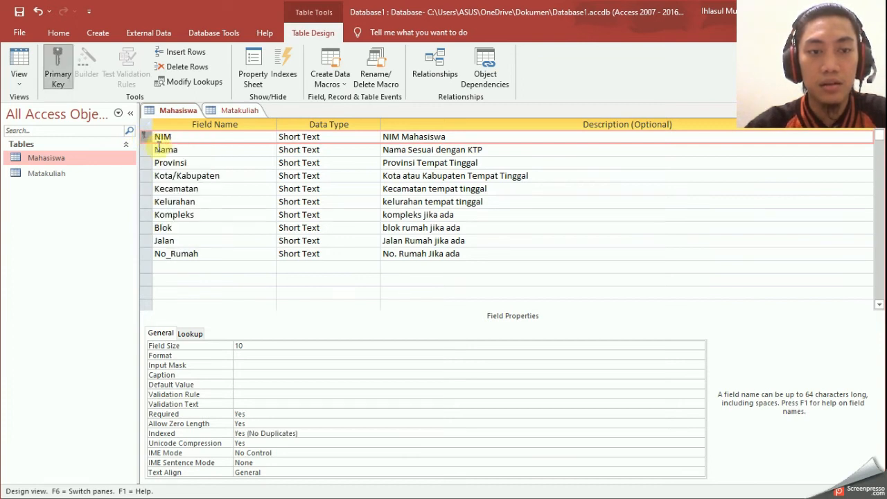
- Return to the design of the Matakuliah table and go to its Kode_MK field
left_click(215, 109)
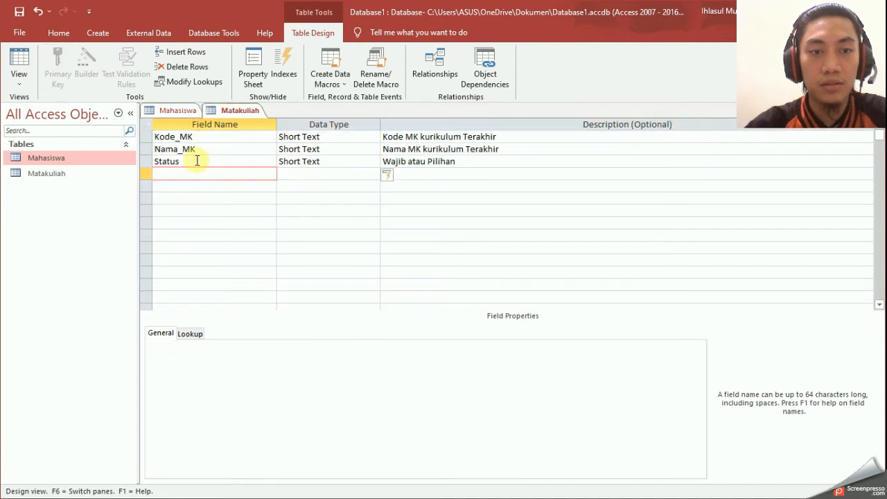
left_click(237, 149)
left_click(234, 138)
left_click(236, 149)
left_click(236, 158)
left_click(231, 140)
left_click(227, 175)
left_click(222, 160)
left_click(220, 146)
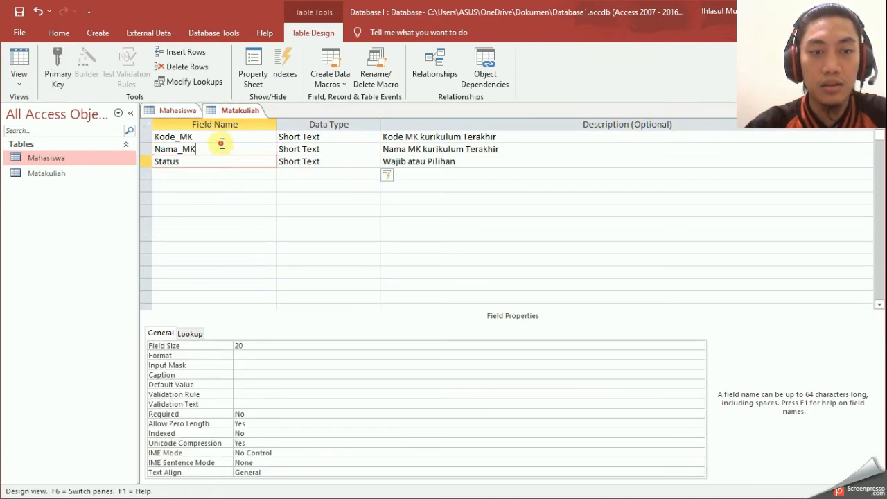
left_click(215, 138)
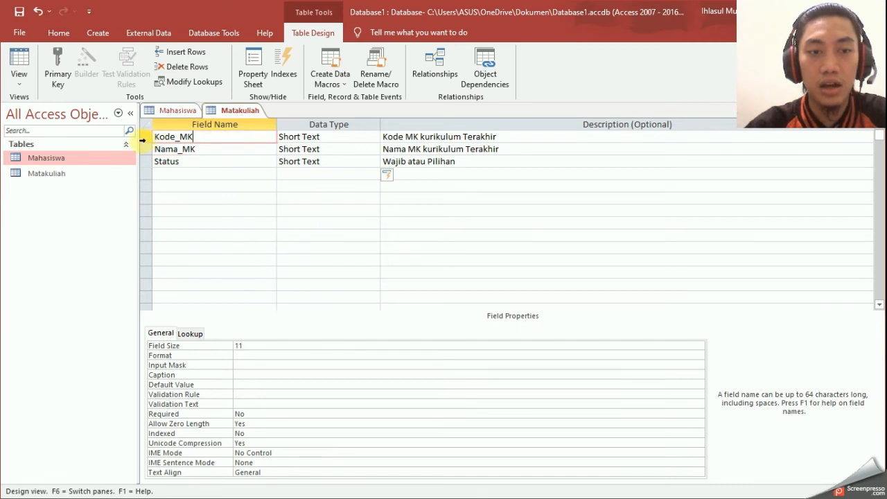
left_click(142, 140)
left_click(237, 135)
left_click(215, 148)
left_click(219, 139)
left_click(219, 148)
left_click(220, 139)
left_click(222, 149)
left_click(221, 138)
left_click(221, 151)
- Make the Kode_MK field the primary key of the Matakuliah table
left_click(224, 139)
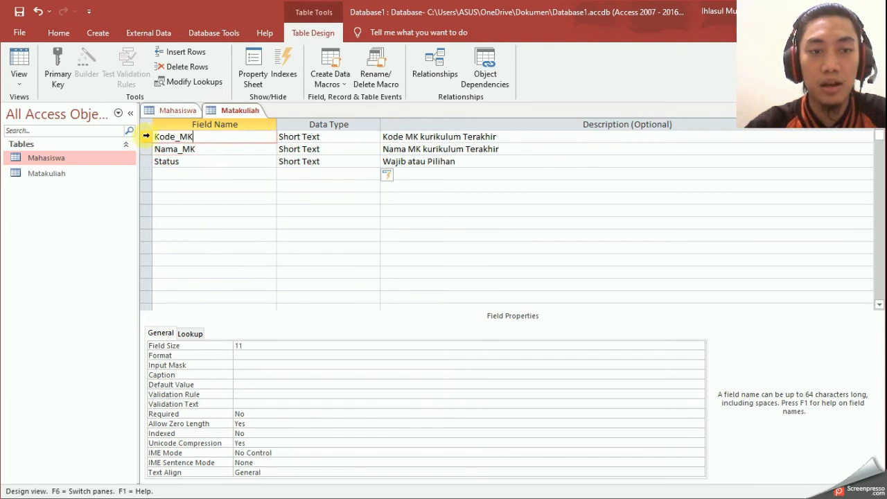
right_click(144, 136)
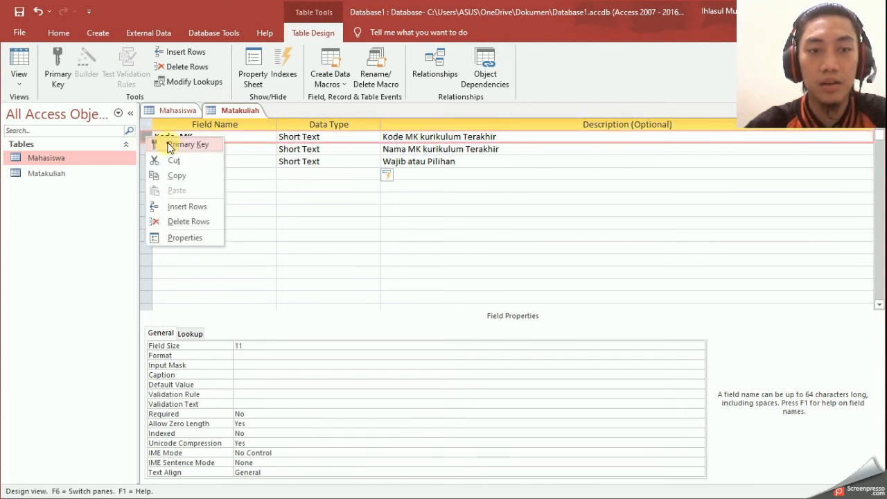
left_click(170, 145)
left_click(297, 211)
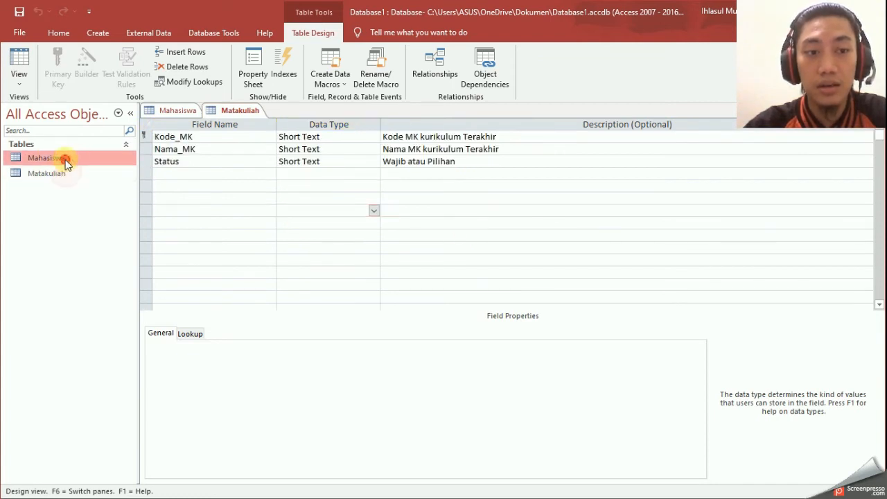
left_click(270, 197)
left_click(198, 150)
left_click(201, 173)
left_click(200, 150)
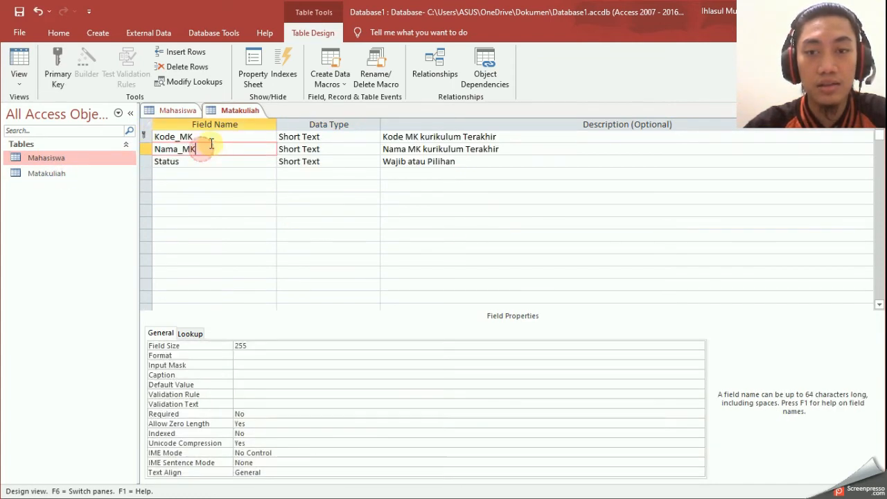
left_click(211, 162)
left_click(218, 173)
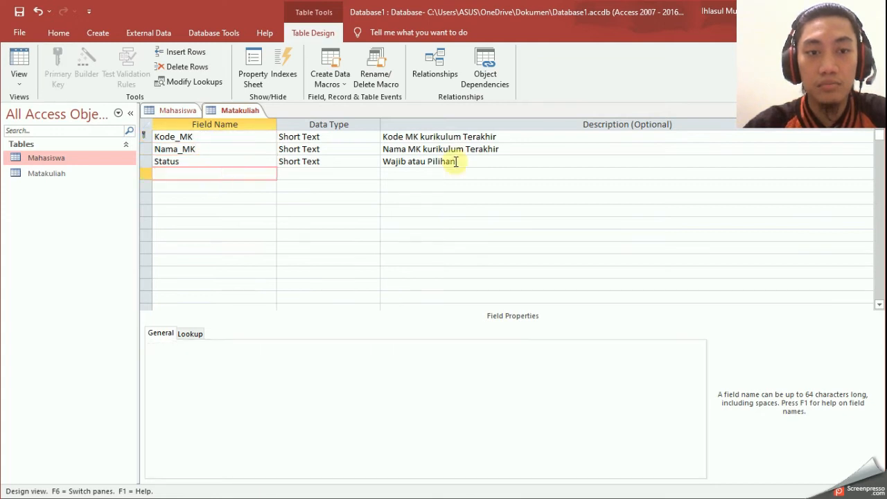
triple_click(570, 162)
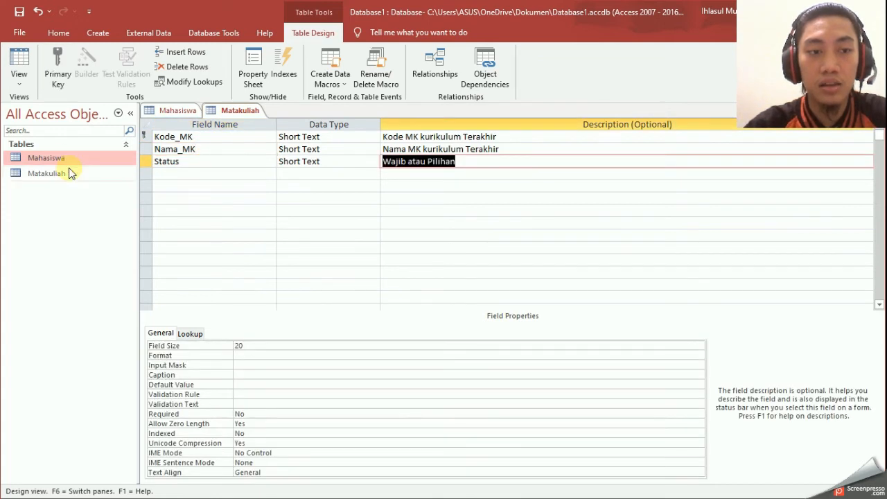
left_click(77, 165)
left_click(365, 197)
left_click(66, 158)
left_click(49, 174)
left_click(336, 175)
left_click(218, 148)
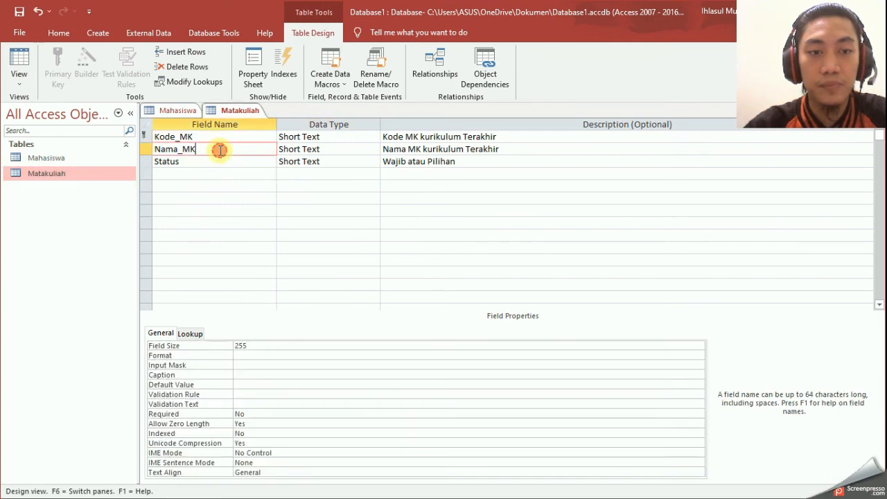
left_click(48, 157)
left_click(341, 165)
left_click(214, 159)
left_click(242, 147)
left_click(233, 179)
left_click(227, 159)
left_click(227, 137)
left_click(224, 150)
left_click(222, 161)
left_click(228, 138)
left_click(227, 148)
left_click(212, 186)
left_click(213, 160)
left_click(212, 186)
left_click(218, 161)
left_click(223, 175)
left_click(223, 202)
left_click(226, 147)
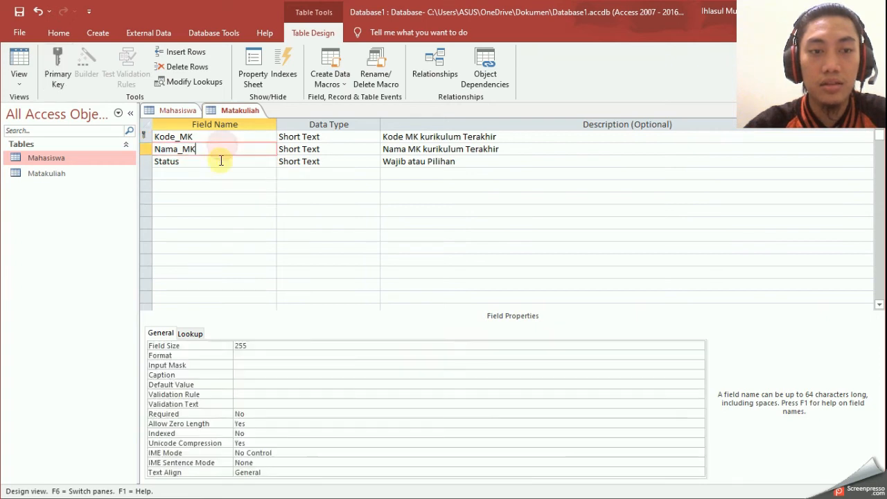
left_click(227, 169)
left_click(224, 196)
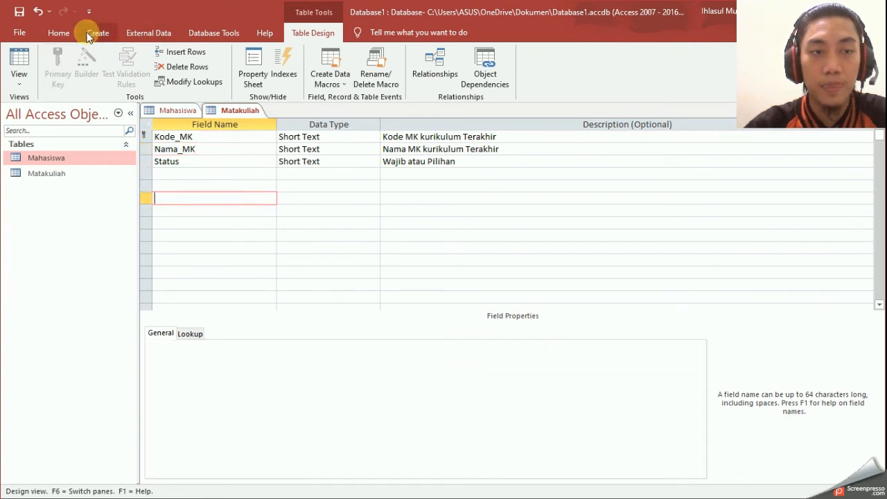
- Create a new table named KRS, open it in Design View and delete its default ID field
left_click(90, 33)
left_click(72, 66)
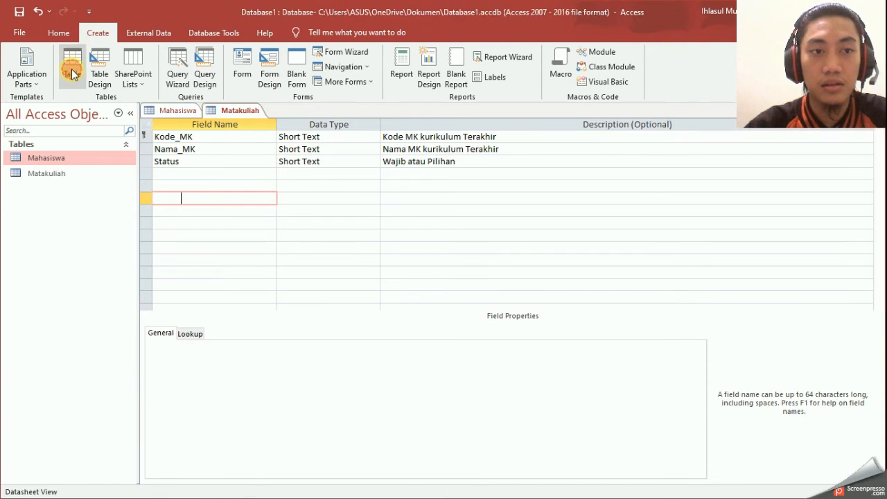
left_click(19, 77)
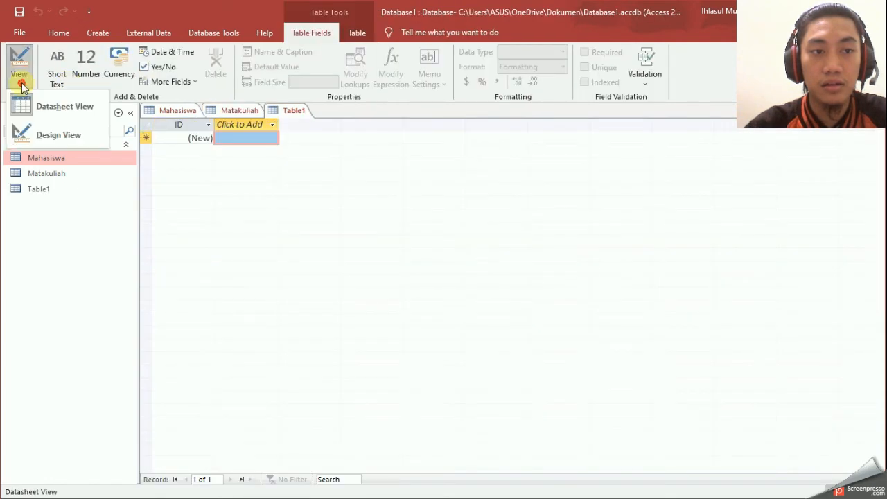
left_click(50, 132)
type("KRS")
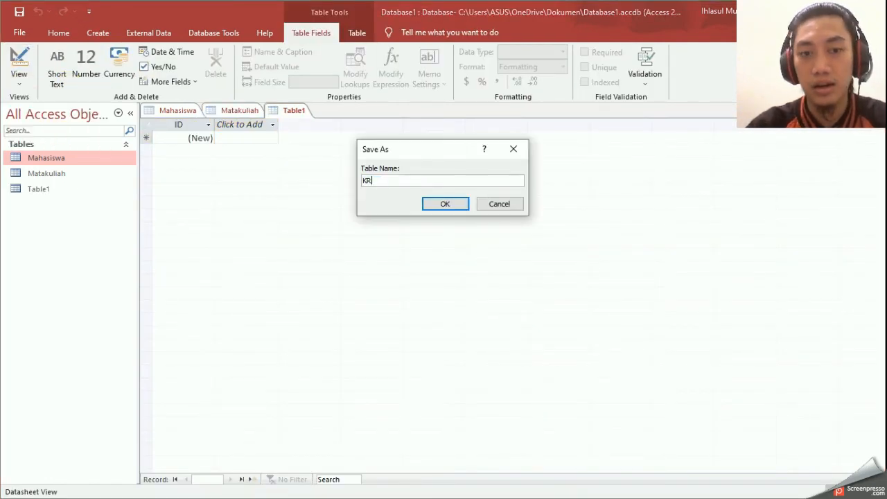
left_click(449, 202)
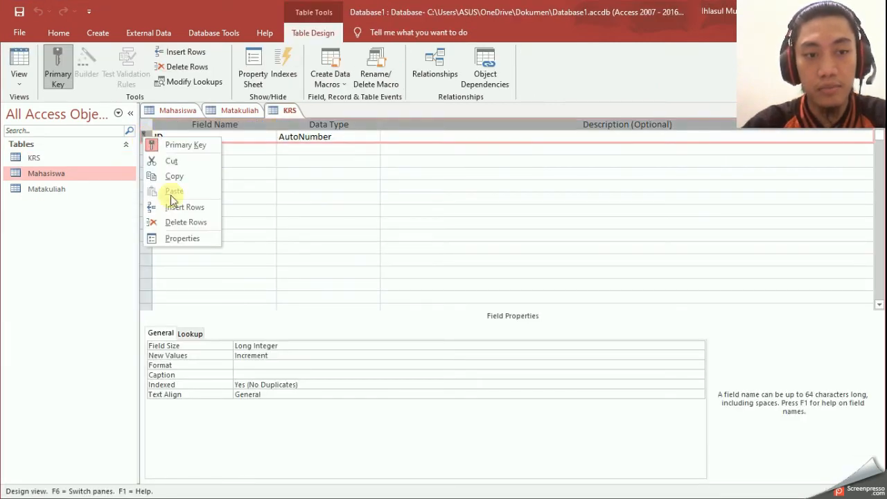
left_click(182, 222)
left_click(415, 299)
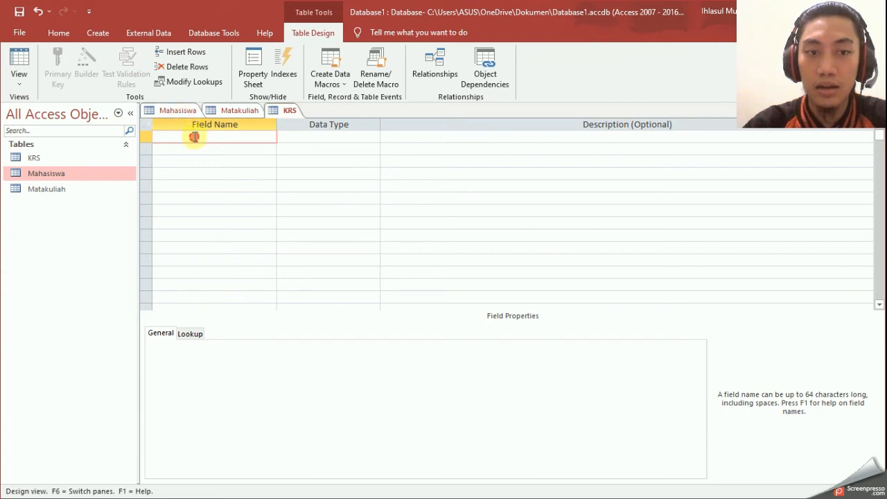
left_click(323, 158)
left_click(206, 159)
left_click(194, 139)
left_click(185, 136)
left_click(322, 139)
left_click(194, 152)
left_click(192, 136)
left_click(191, 156)
left_click(273, 140)
left_click(312, 139)
left_click(183, 134)
left_click(178, 148)
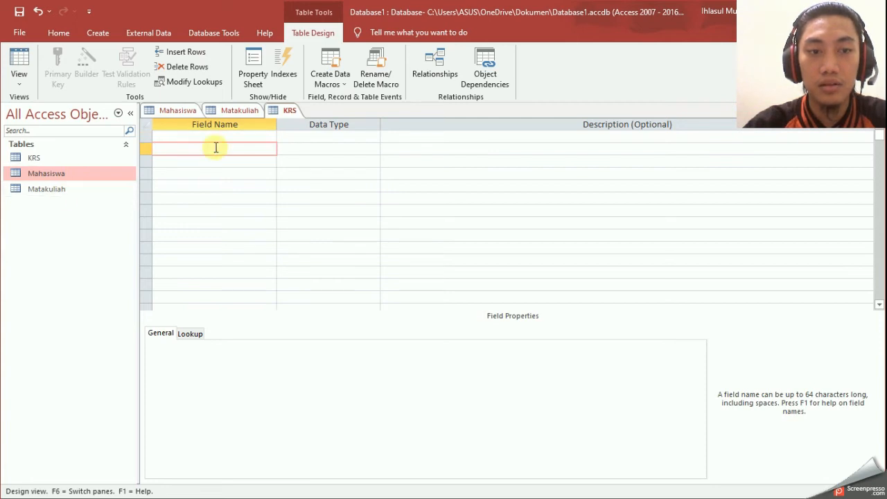
- Add the Short Text fields NIM and Kode_MK to the KRS table and set the NIM field size to 10
left_click(178, 112)
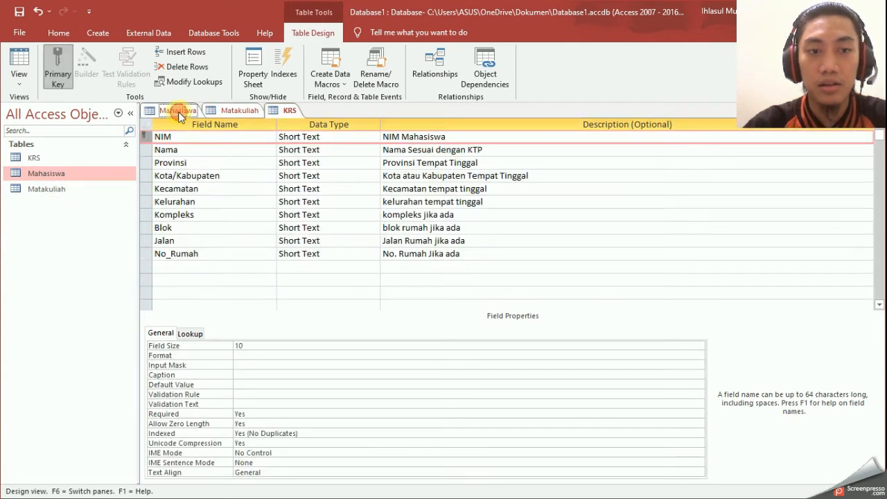
left_click(232, 111)
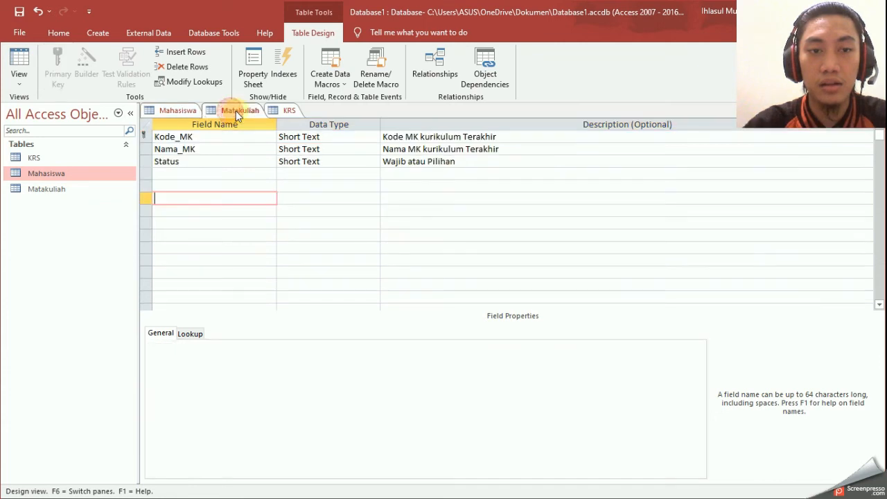
left_click(284, 112)
left_click(206, 138)
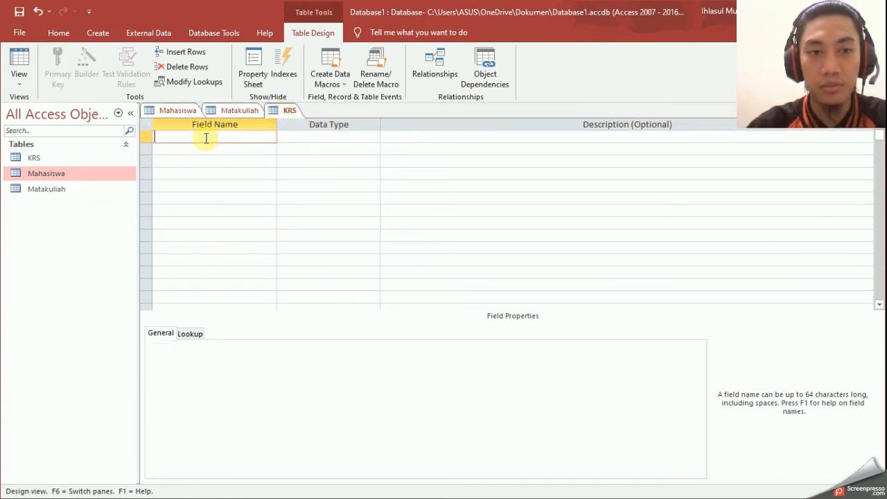
left_click(237, 150)
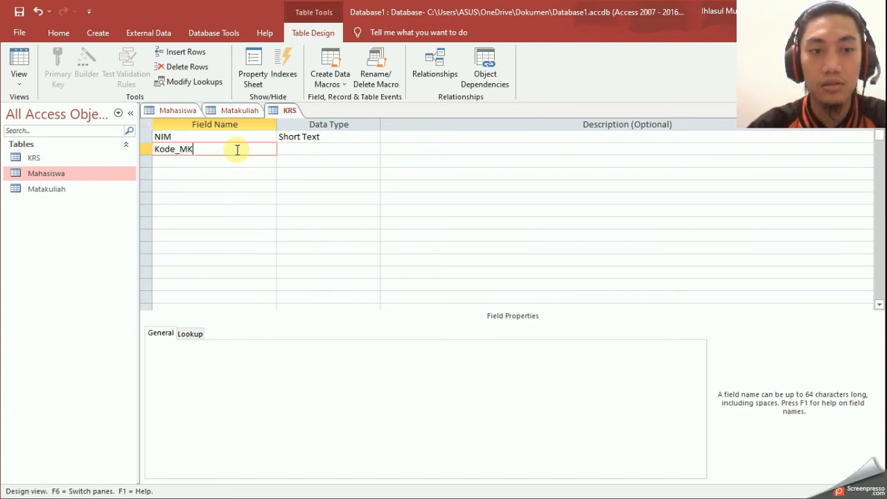
left_click(327, 135)
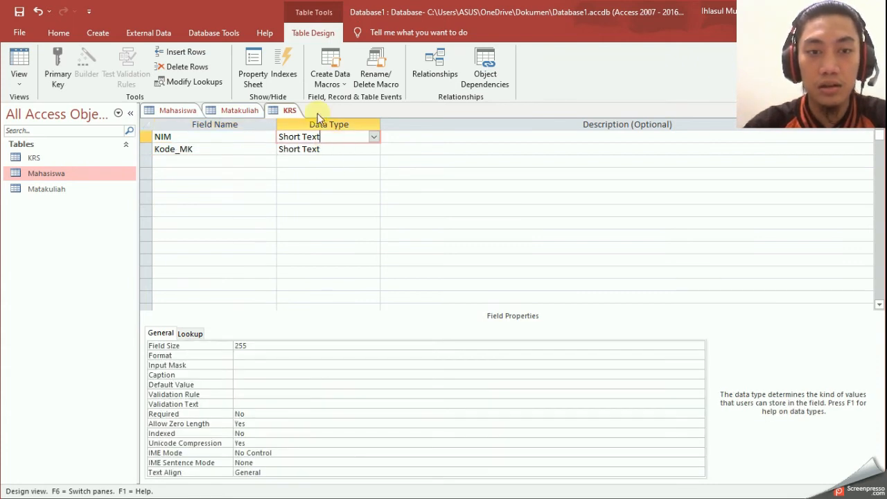
left_click(287, 343)
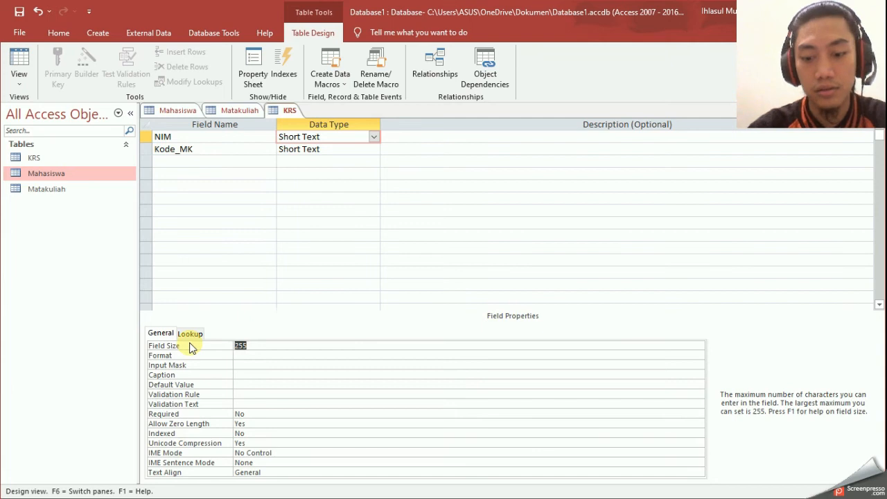
left_click(331, 148)
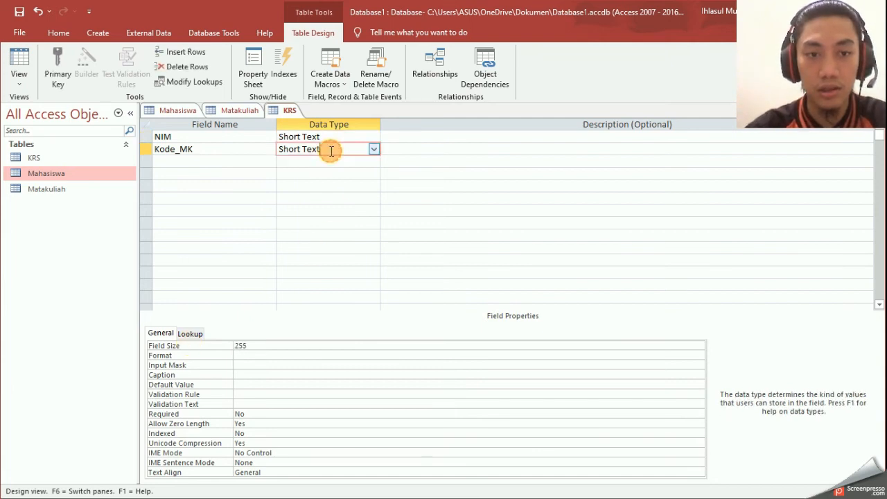
type("l")
left_click(292, 342)
type("11")
left_click(218, 171)
left_click(298, 149)
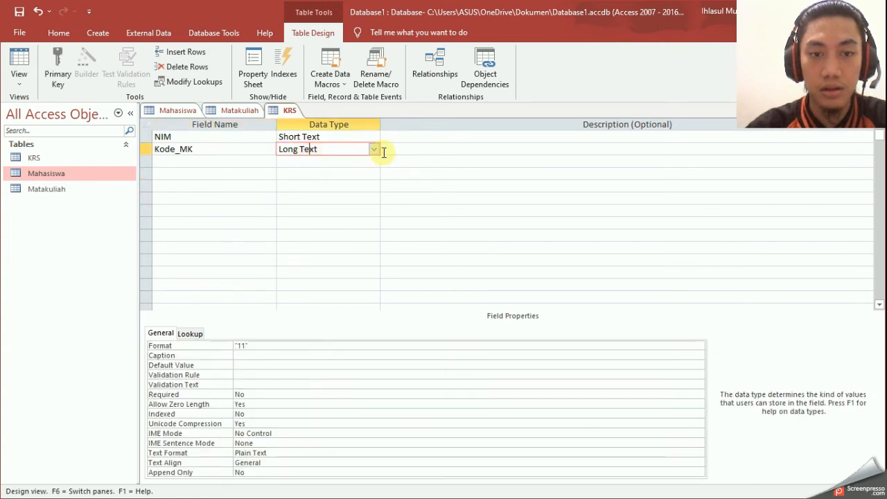
left_click(374, 149)
left_click(308, 159)
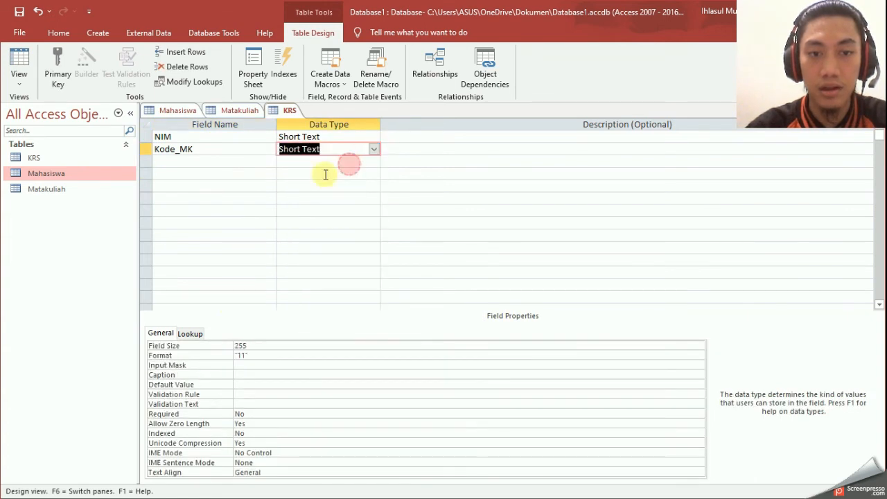
- Set the field size of Kode_MK in the KRS table to 11 and clear its format
left_click(266, 345)
left_click(268, 352)
left_click(234, 355)
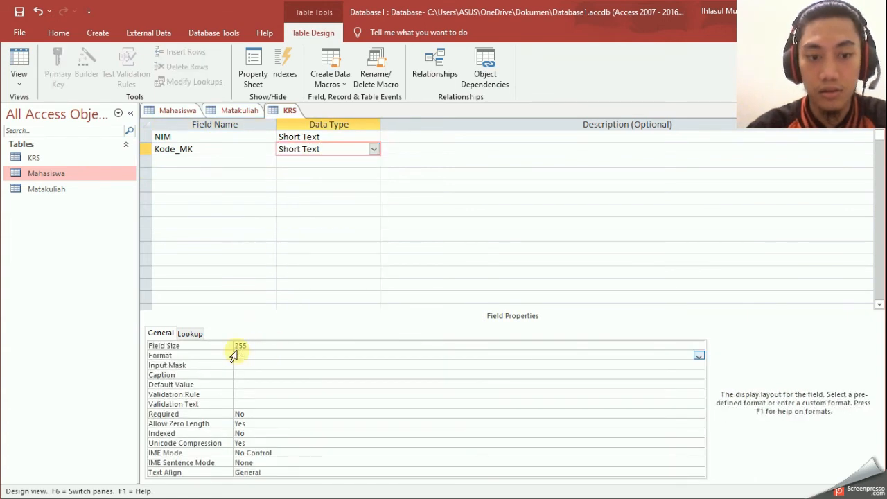
double_click(264, 345)
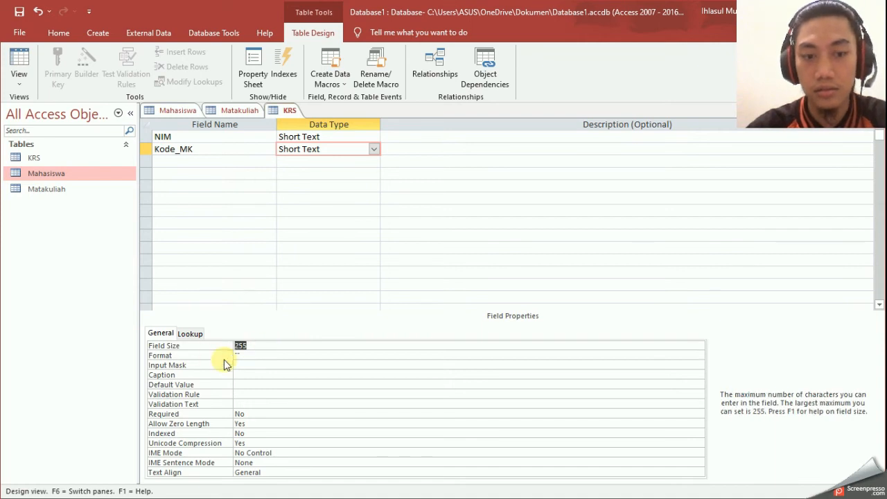
left_click(264, 356)
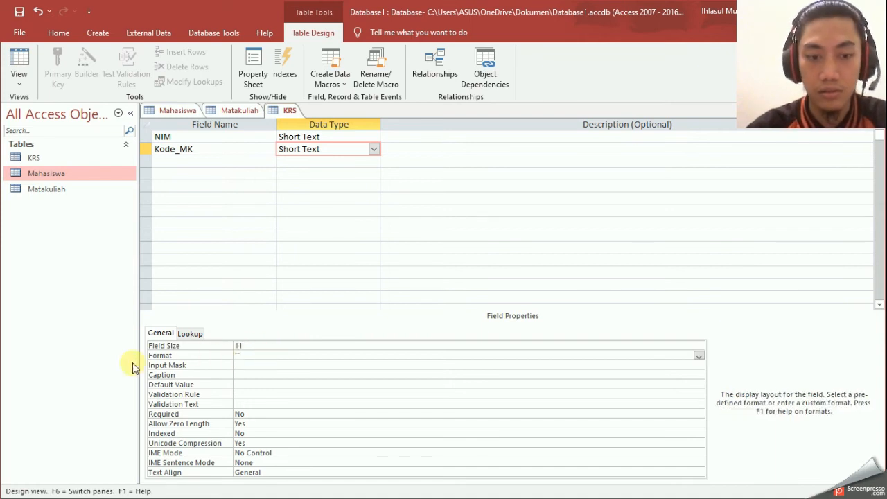
left_click(396, 199)
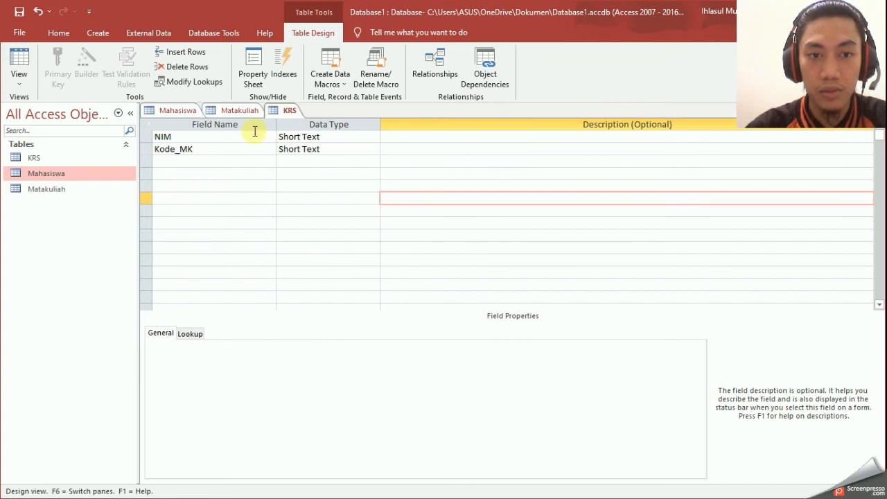
left_click(231, 148)
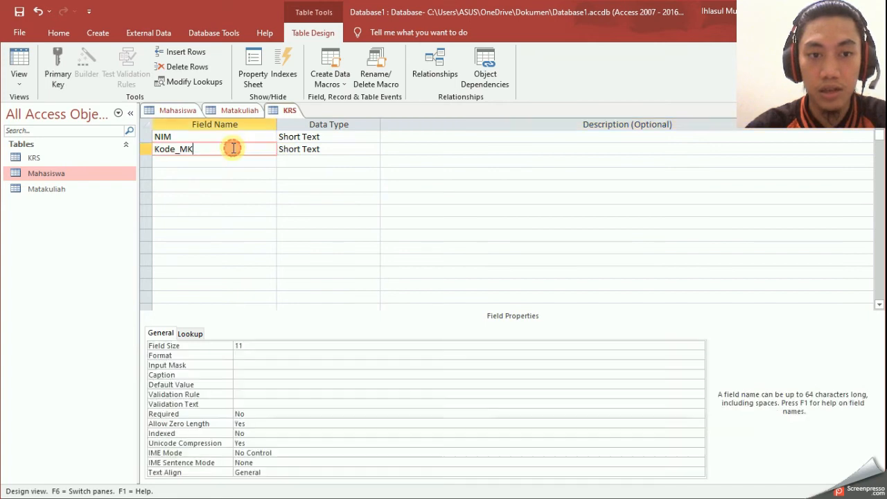
- Compare the NIM and Kode_MK fields of the KRS table with the key fields of the Mahasiswa and Matakuliah tables
left_click(247, 109)
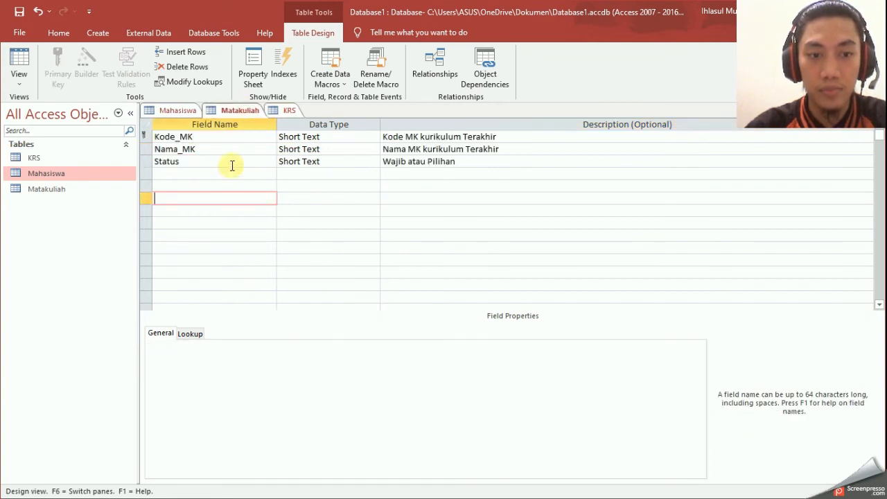
left_click(230, 154)
left_click(229, 138)
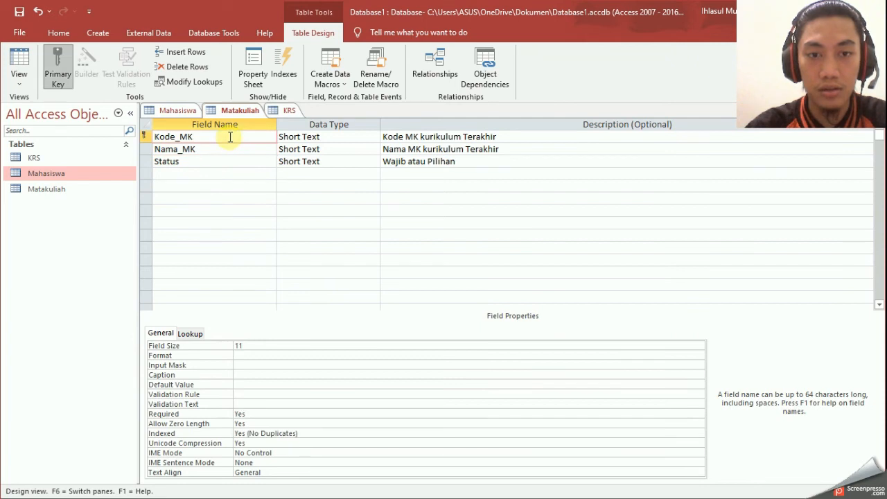
left_click(178, 110)
left_click(197, 141)
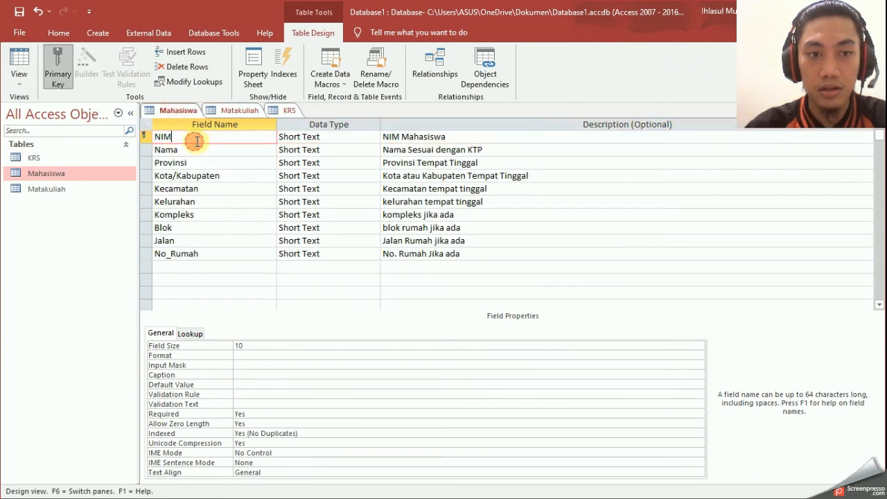
left_click(288, 110)
left_click(228, 137)
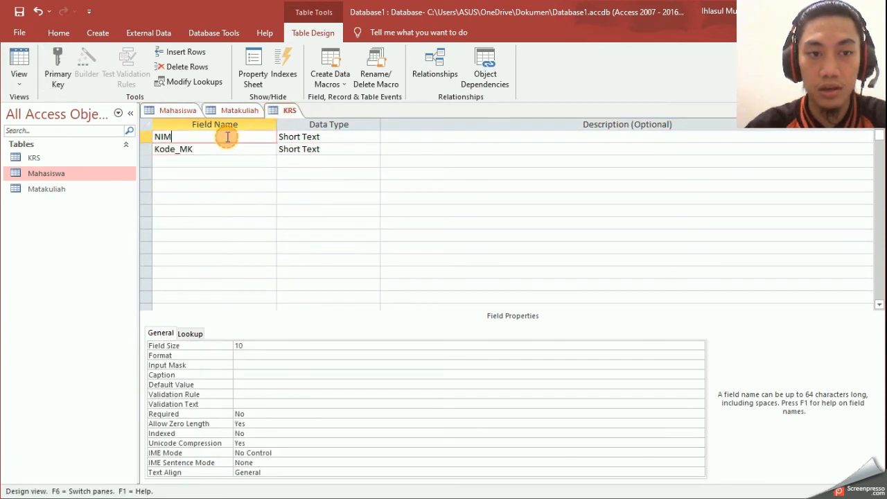
left_click(231, 111)
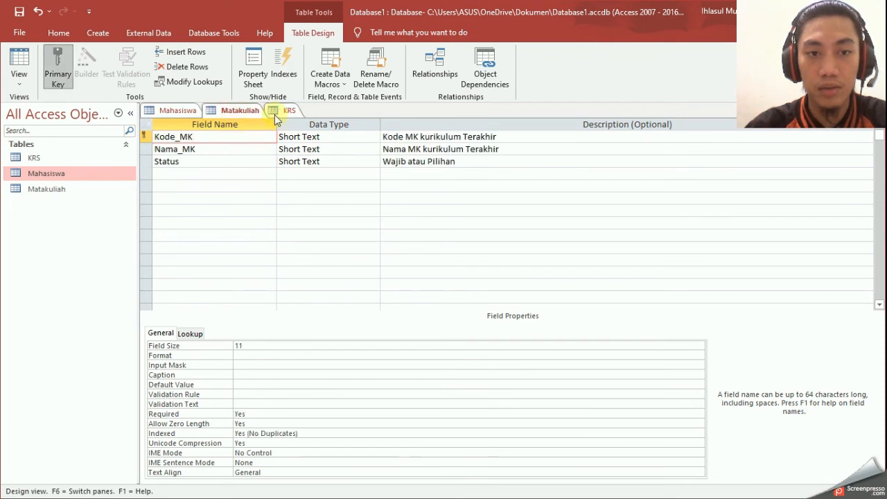
left_click(286, 111)
left_click(222, 139)
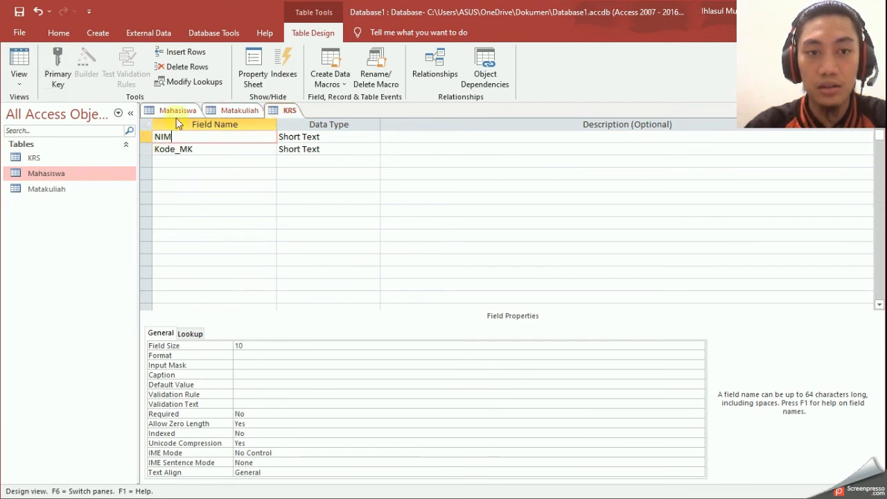
- Describe the NIM field of the KRS table as "NIM Mahasiswa"
left_click(176, 117)
left_click(277, 111)
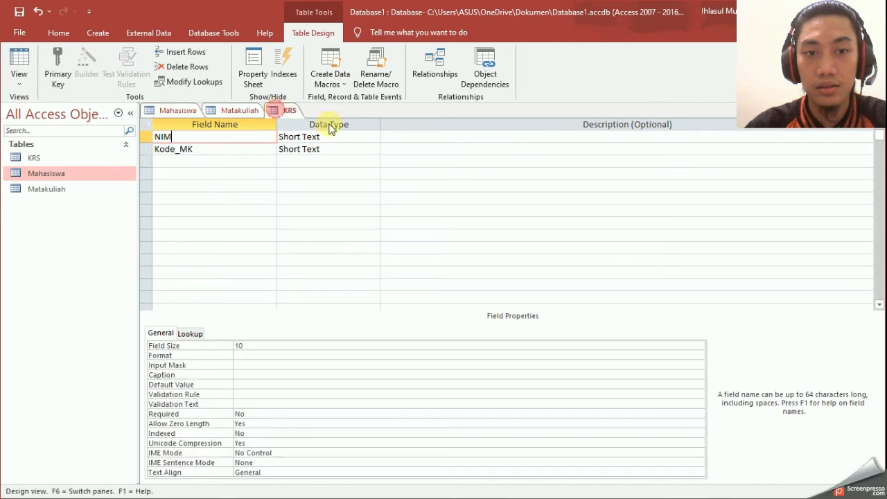
left_click(488, 141)
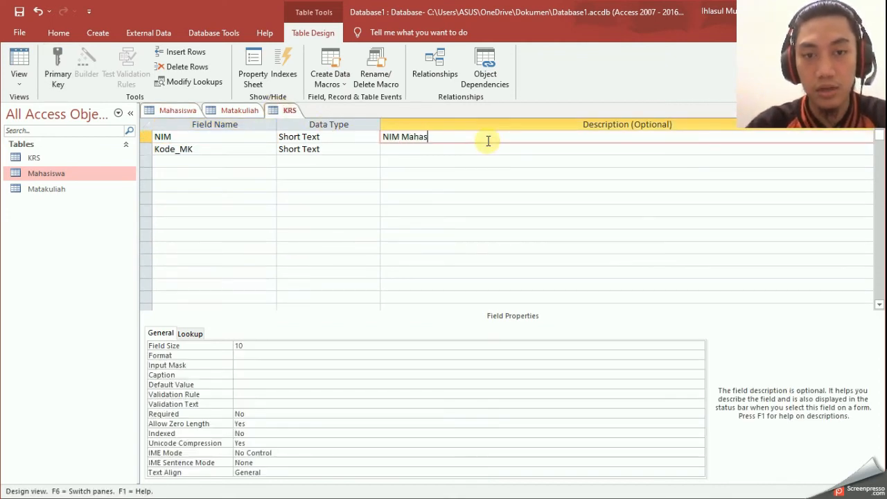
- Copy the description "Kode MK kurikulum Terakhir" from the Matakuliah table's Kode_MK field to the KRS table's Kode_MK field
left_click(220, 111)
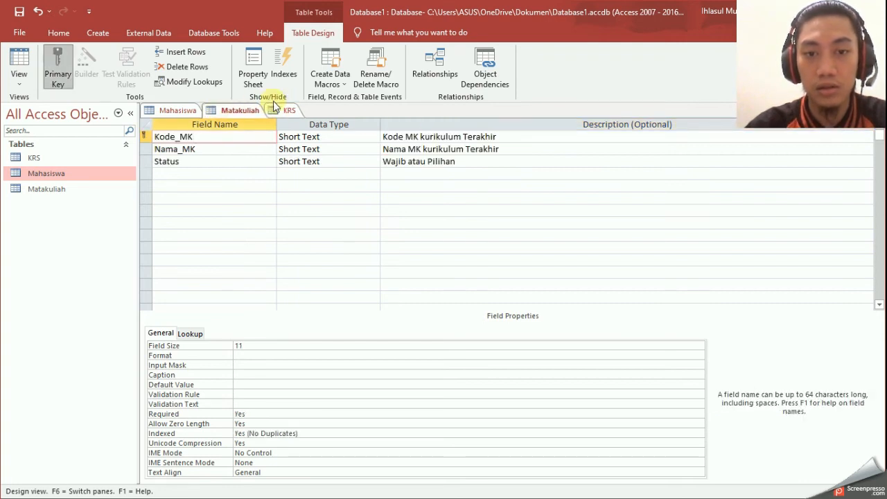
left_click_drag(503, 137, 419, 137)
right_click(431, 143)
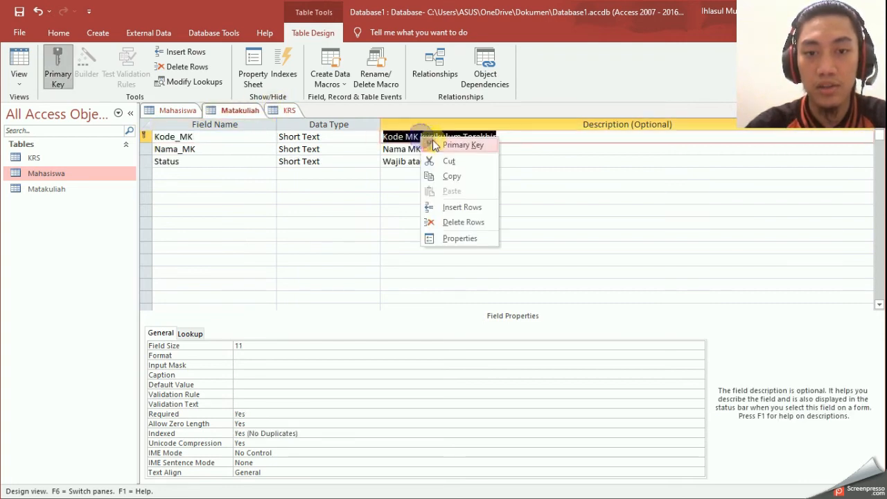
left_click(445, 175)
left_click(283, 111)
left_click(463, 147)
key("ctrl+v")
left_click(395, 194)
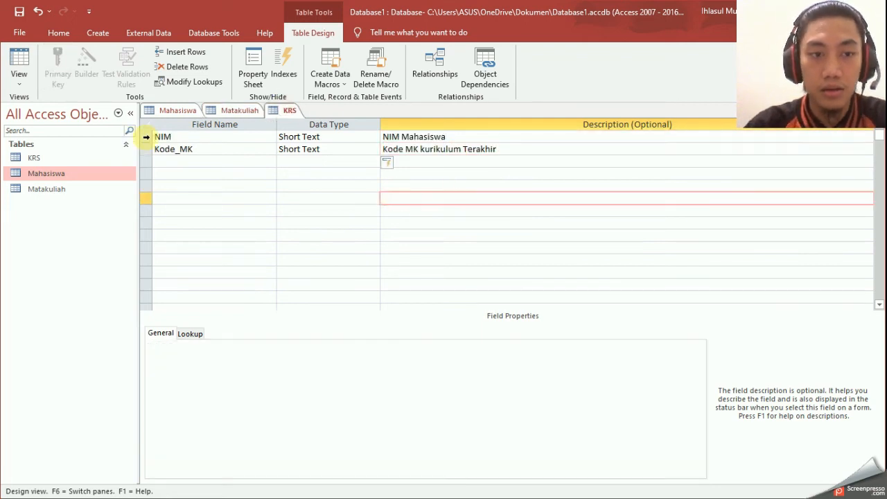
left_click(146, 136)
left_click(146, 149, "shift")
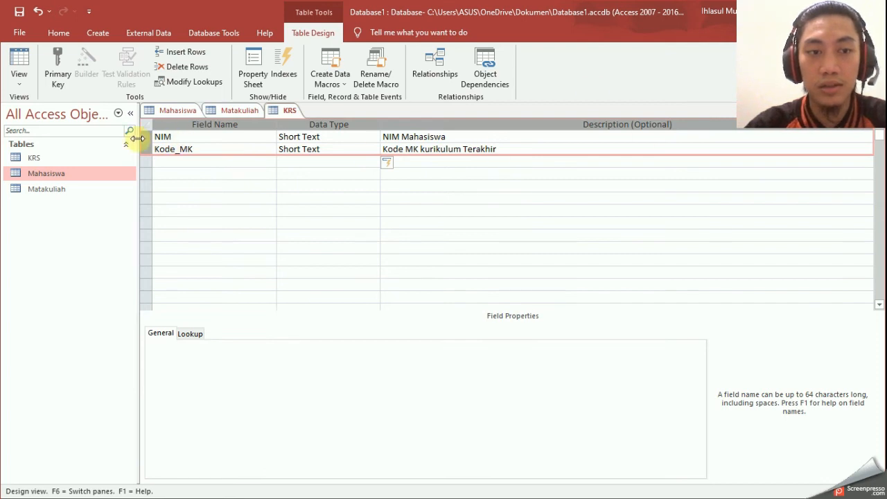
right_click(146, 137)
left_click(291, 174)
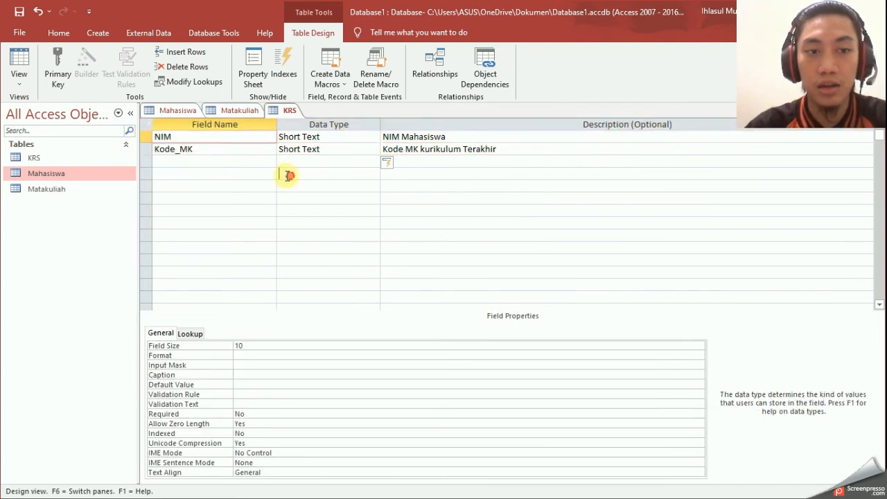
left_click_drag(147, 137, 147, 147)
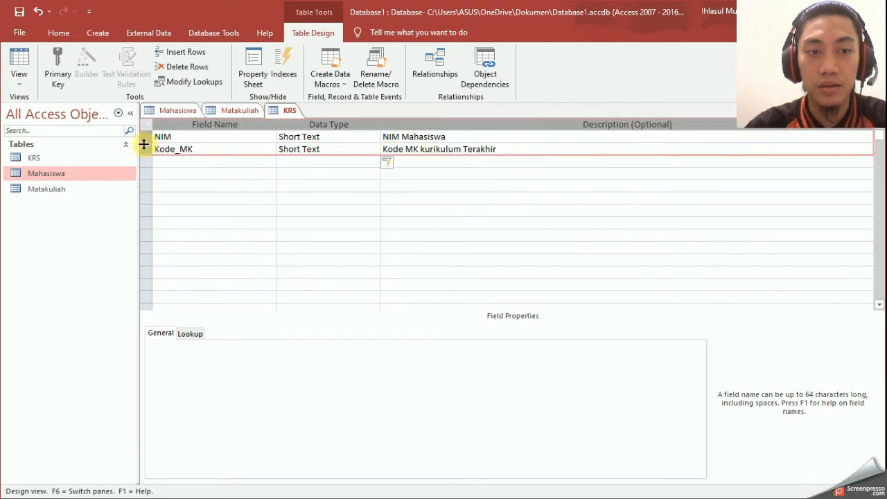
right_click(147, 149)
left_click(146, 137)
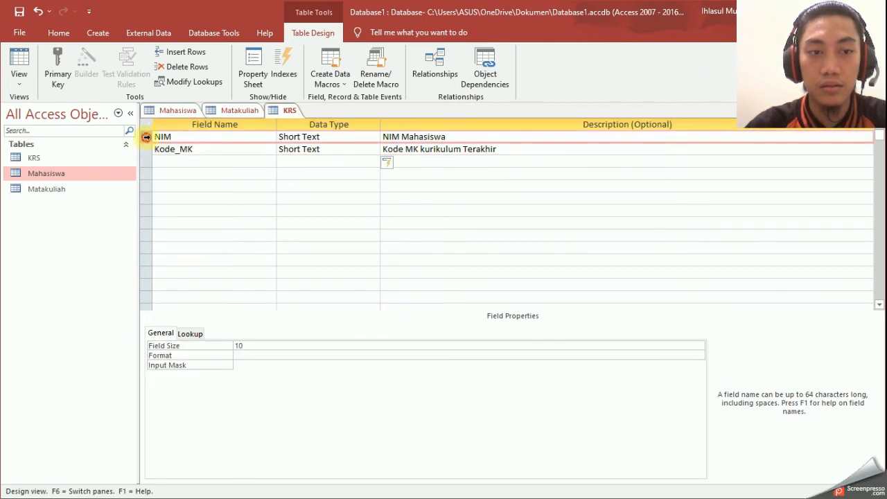
- Try to assign the primary key to NIM and Kode_MK in the KRS table one field at a time, and clear NIM's key again
right_click(147, 139)
left_click(161, 146)
left_click(145, 148)
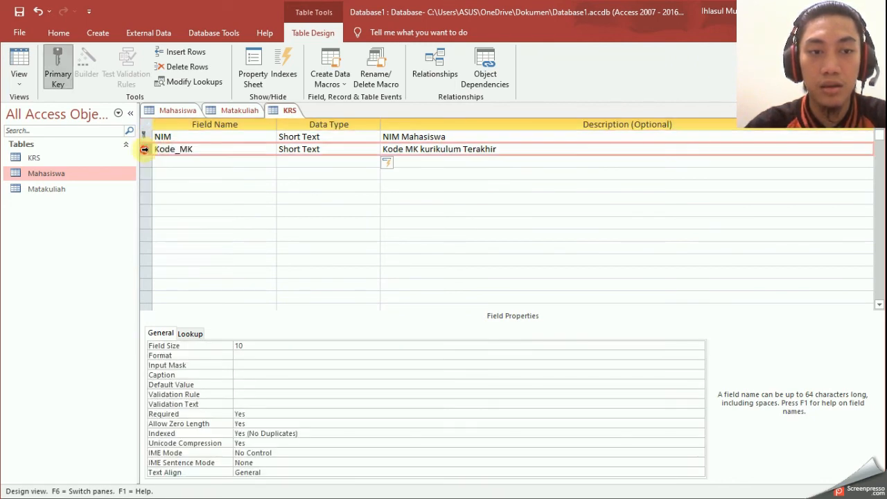
right_click(145, 148)
left_click(170, 156)
left_click(287, 205)
left_click(145, 136)
right_click(147, 136)
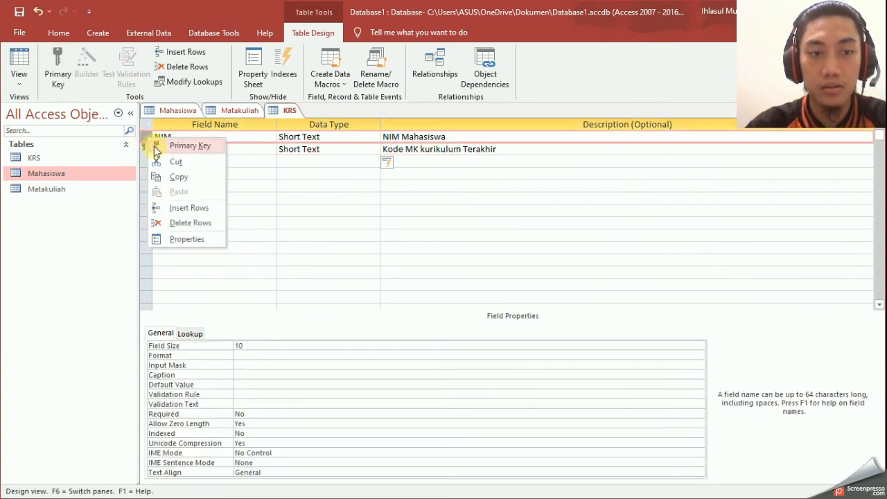
left_click(161, 144)
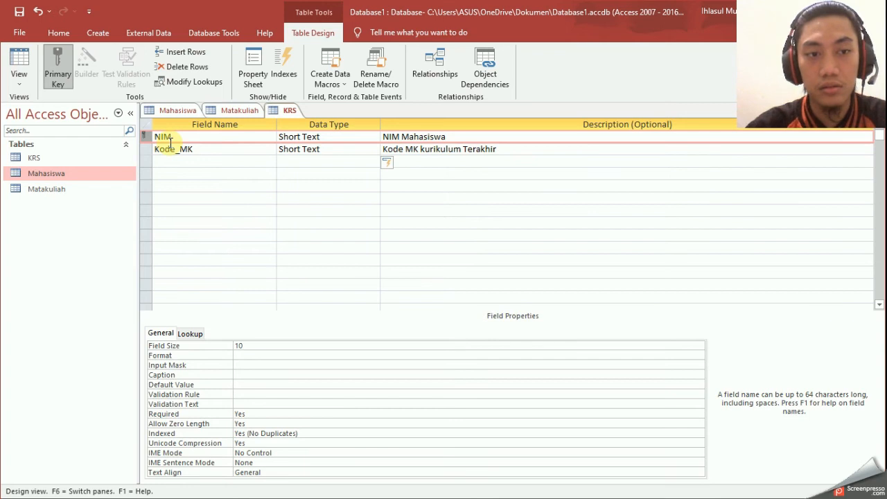
left_click(212, 150)
left_click(146, 137)
right_click(147, 138)
left_click(170, 143)
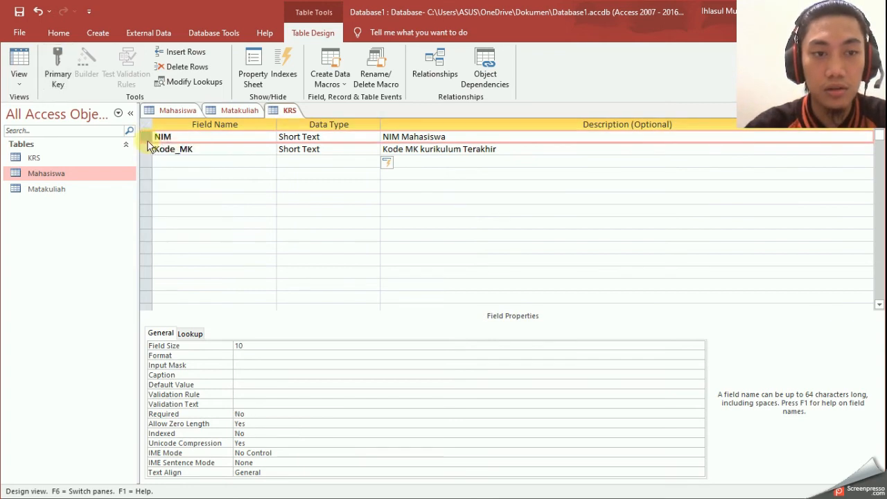
- Set NIM and Kode_MK together as the composite primary key of the KRS table
left_click(146, 148, "ctrl")
right_click(146, 148)
left_click(142, 133)
left_click(146, 148, "ctrl")
left_click(58, 69)
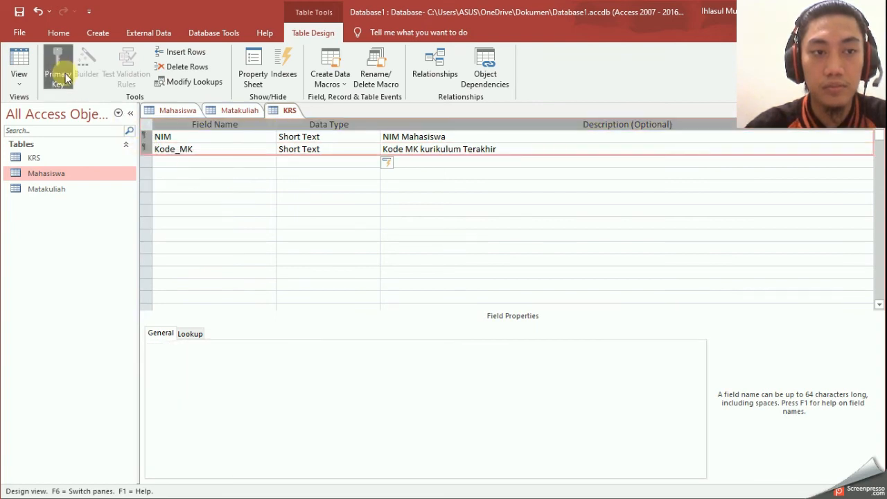
left_click(228, 200)
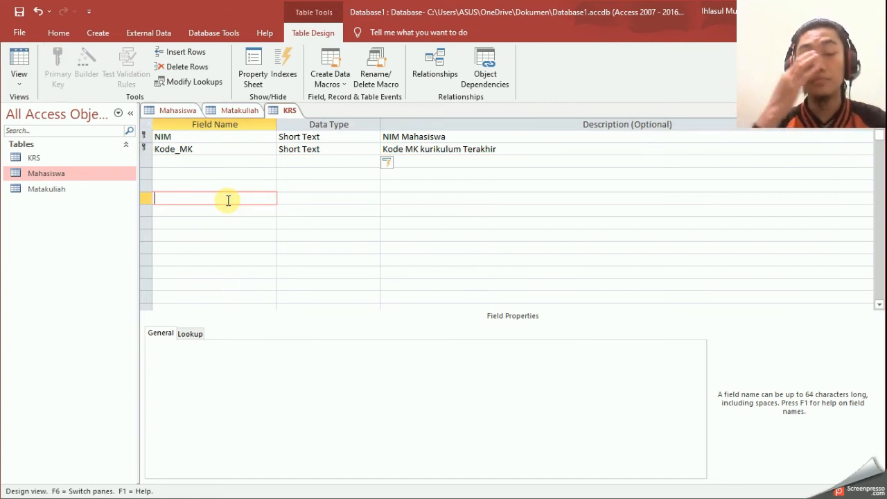
- Add the fields Semester and Tahun to the KRS table with the Short Text data type
left_click(182, 162)
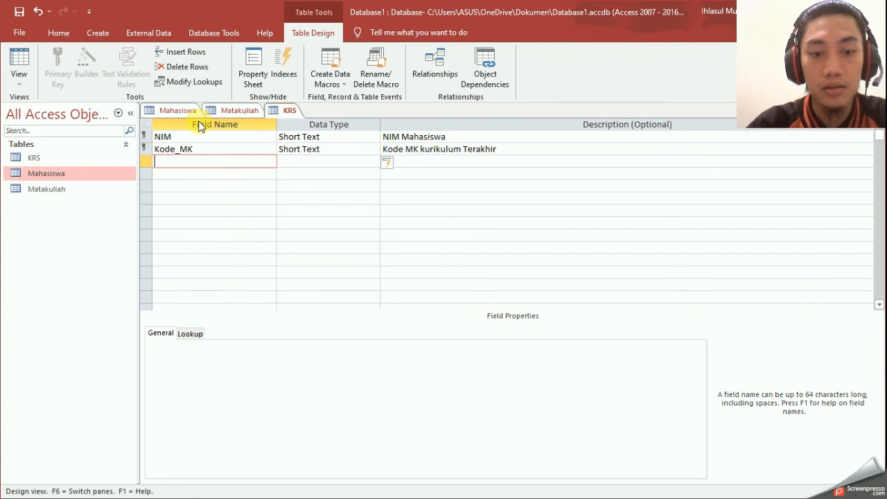
type("Semester")
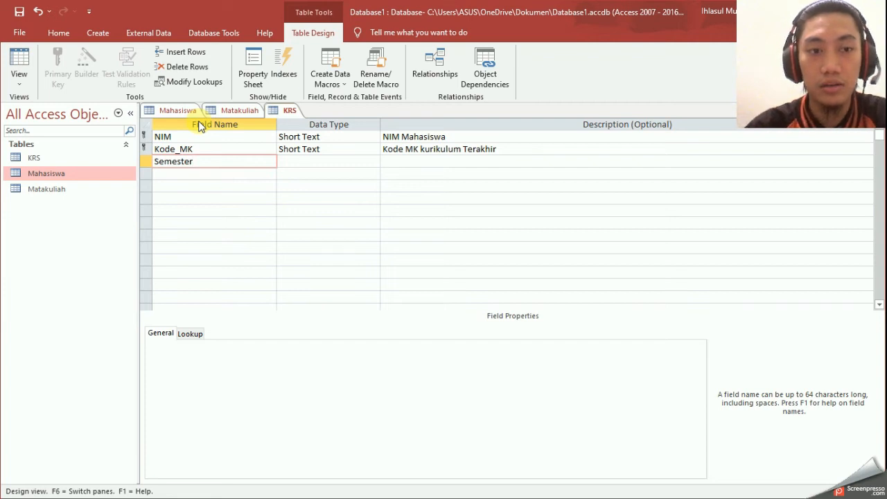
left_click(202, 174)
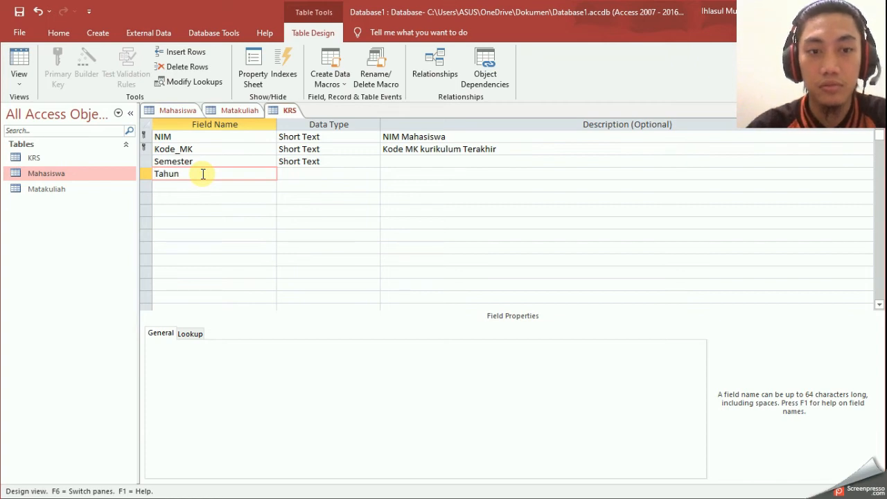
left_click(246, 160)
left_click(350, 162)
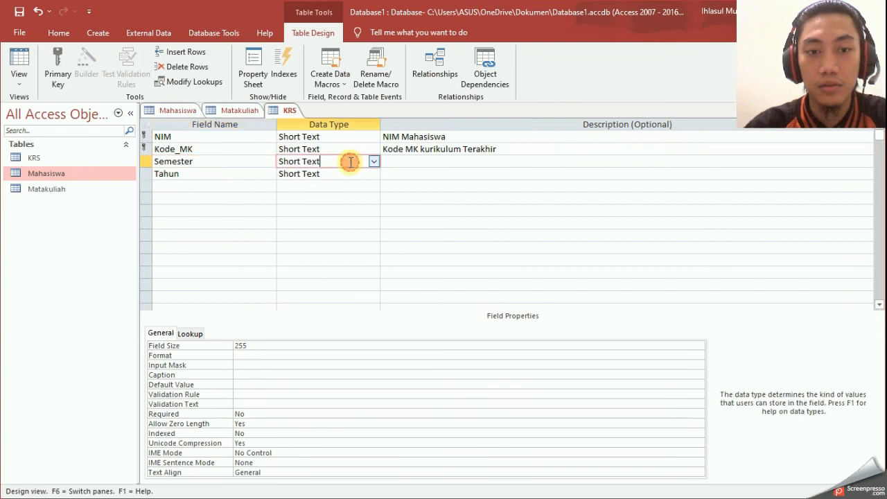
left_click(422, 166)
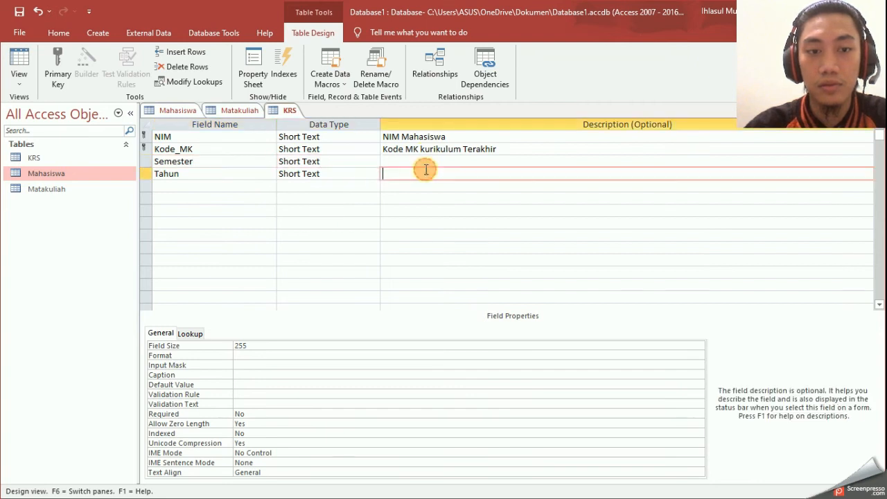
- Describe the Semester field as "Awal atau Akhir" and the Tahun field as "Tahun Mata Kuliat tersebut Terlaksana"
left_click(208, 160)
left_click(422, 162)
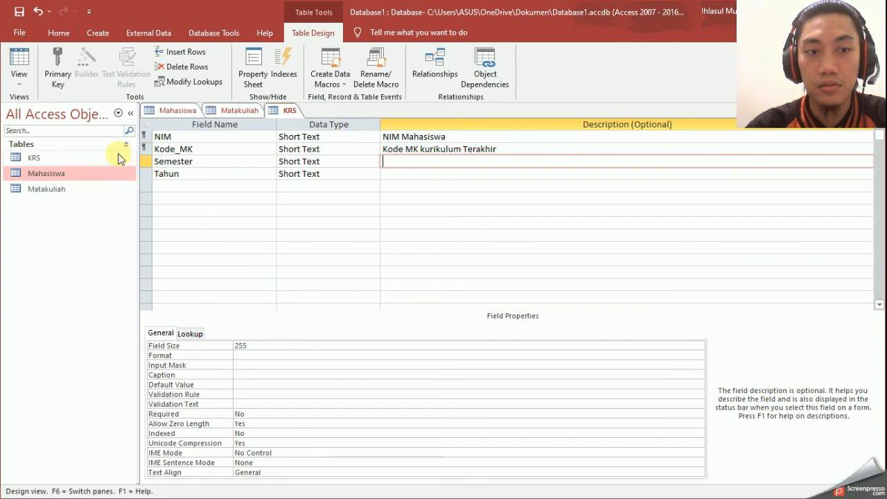
type("Awal atau Akhir")
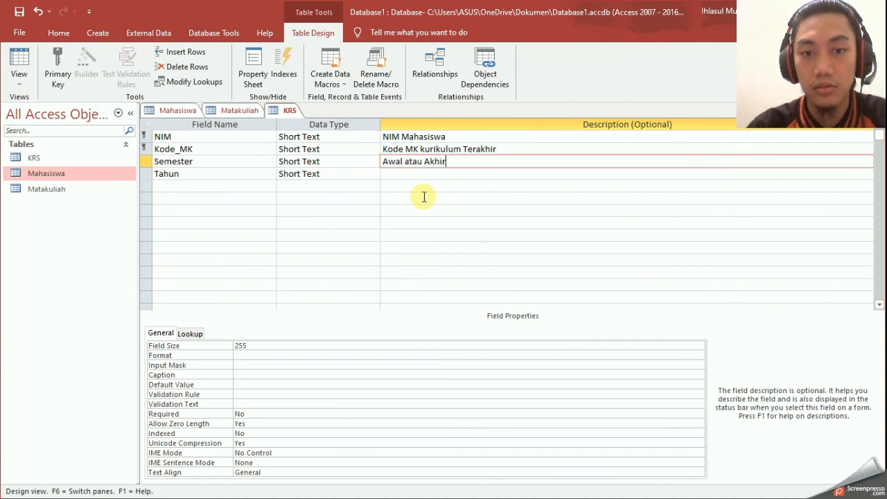
left_click(424, 174)
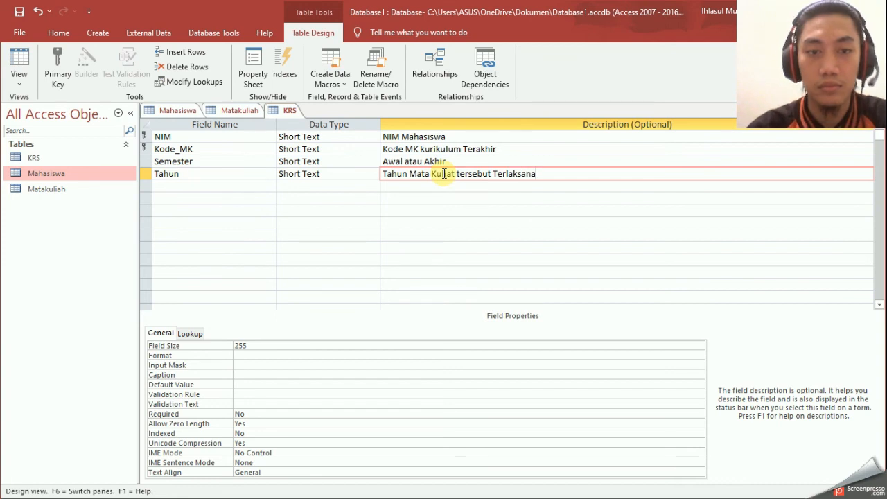
left_click(475, 186)
- Review the names and descriptions of the Semester and Tahun fields in the KRS table
left_click(281, 150)
left_click(213, 161)
left_click(145, 162)
left_click(144, 173)
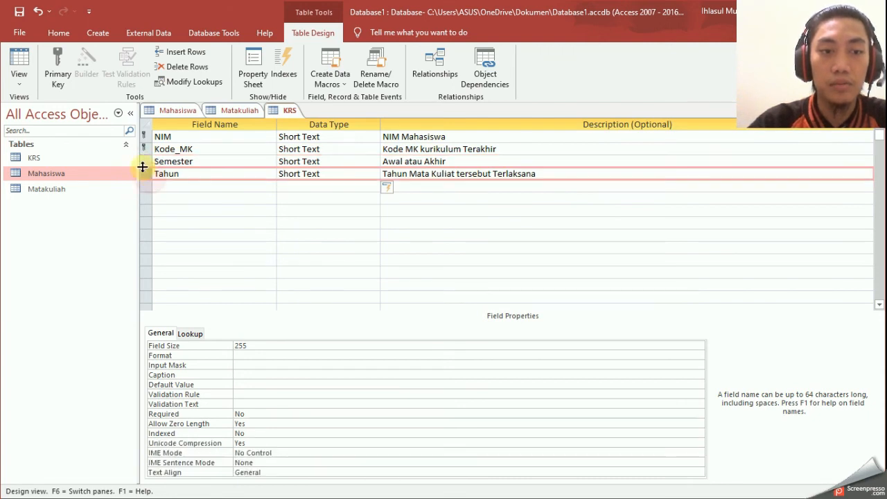
left_click(144, 161)
left_click(168, 210)
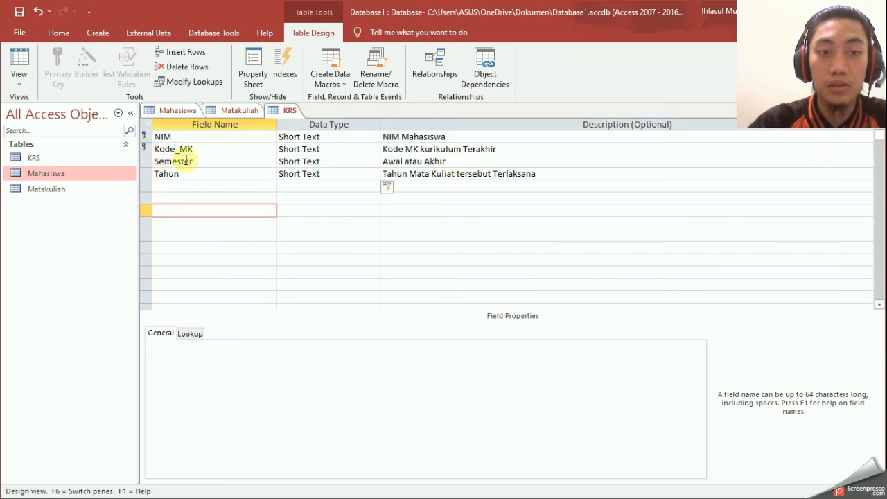
left_click_drag(195, 161, 154, 161)
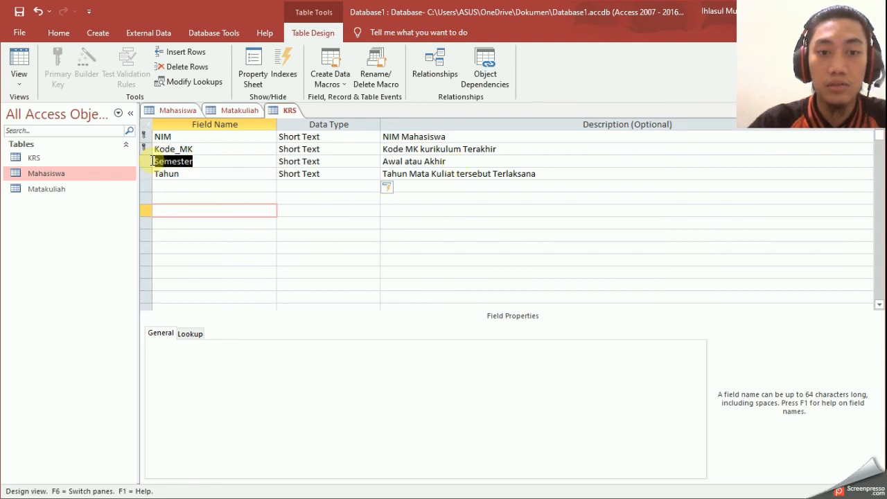
left_click(224, 157)
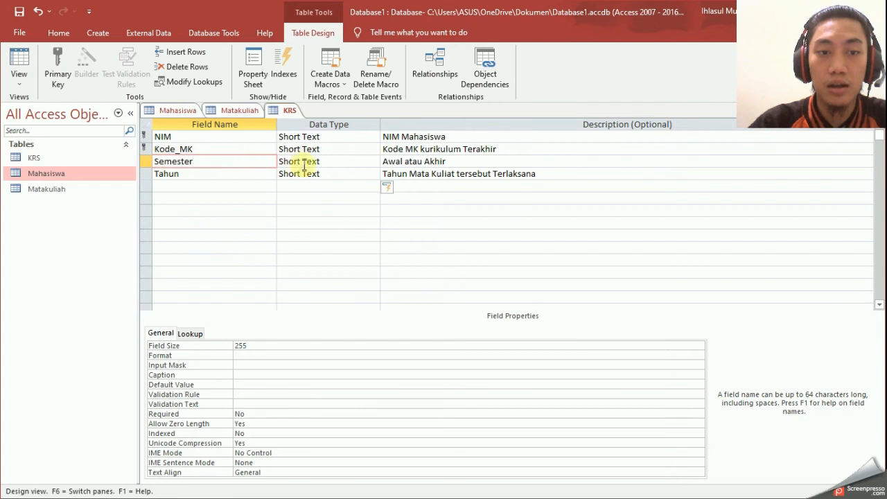
left_click_drag(218, 160, 158, 161)
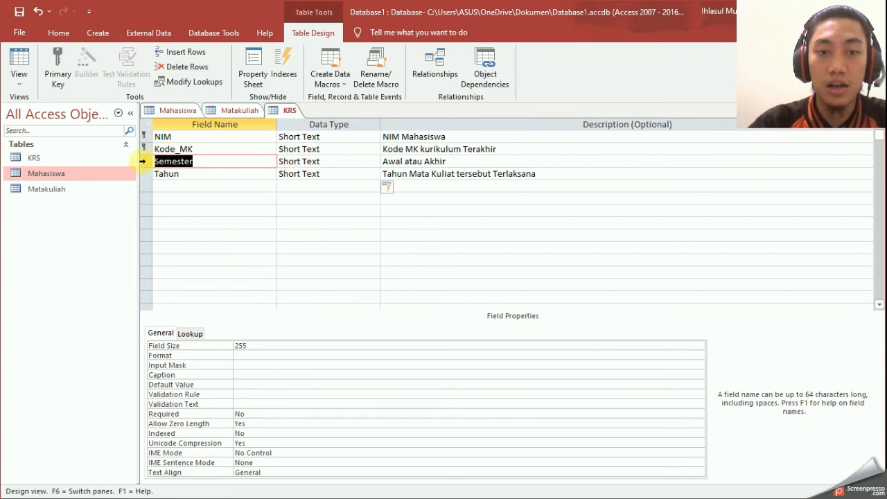
left_click_drag(461, 160, 372, 164)
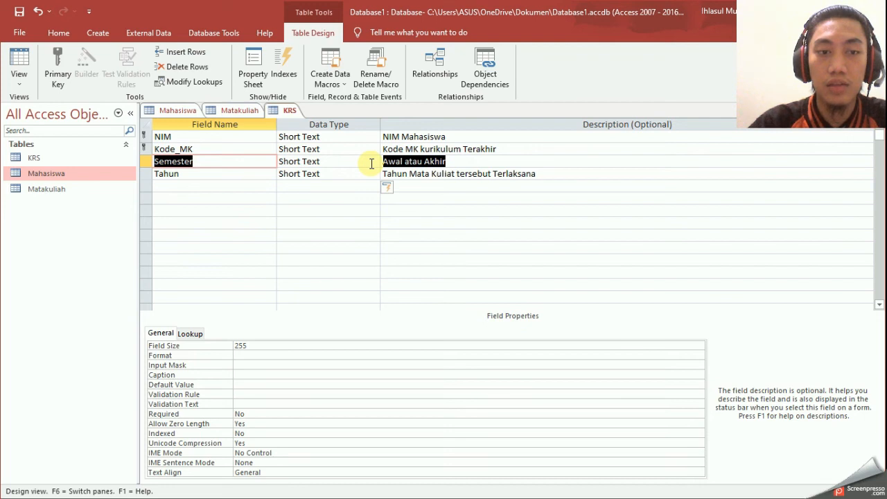
- Try to add the Semester field on its own to the KRS table's primary key
left_click(218, 162)
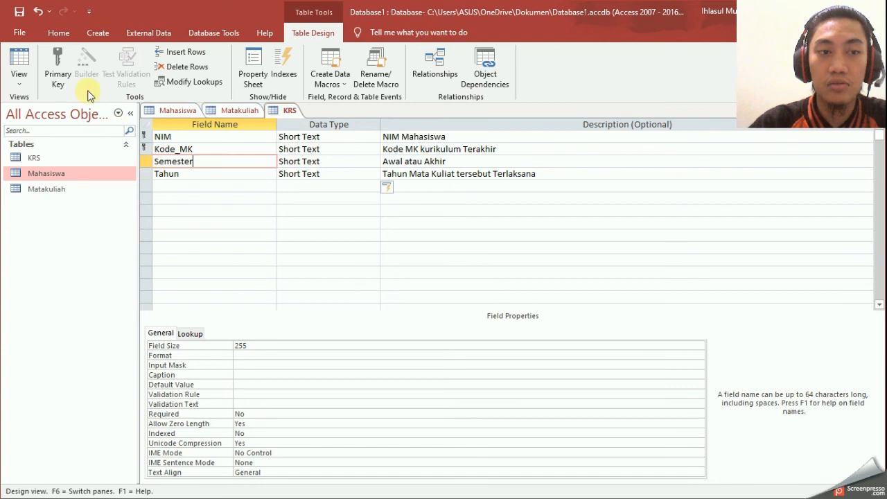
left_click(59, 76)
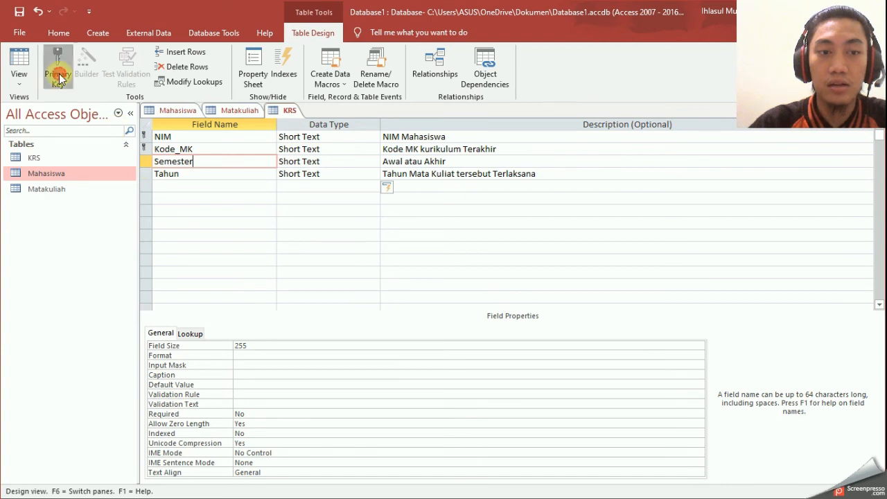
left_click(145, 174)
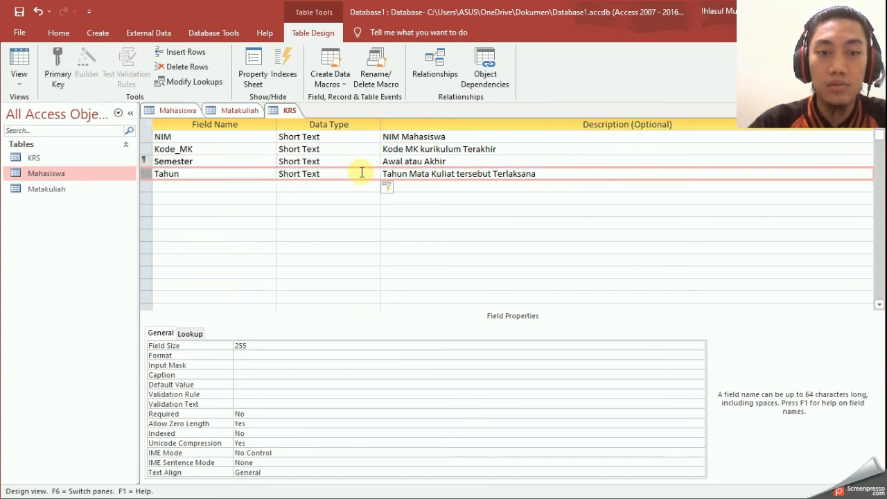
- Set NIM, Kode_MK, Semester and Tahun together as the composite primary key of the KRS table
left_click(141, 137)
key("shift+Down")
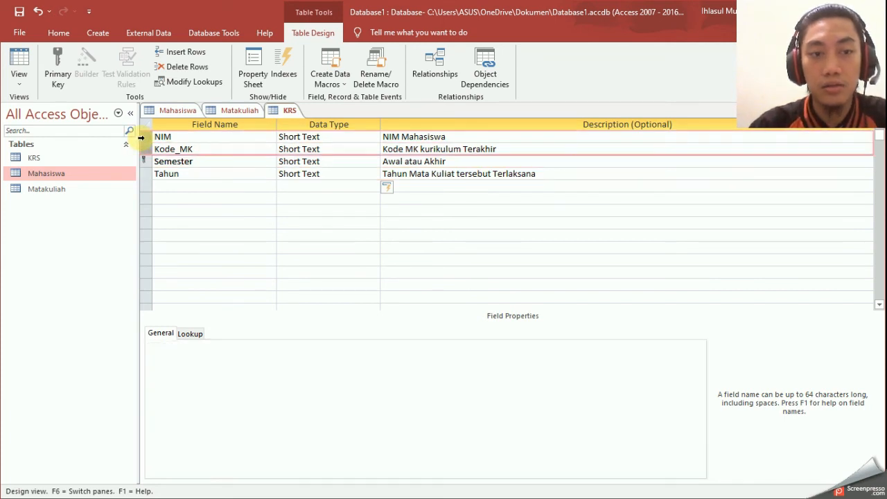
key("shift+Down")
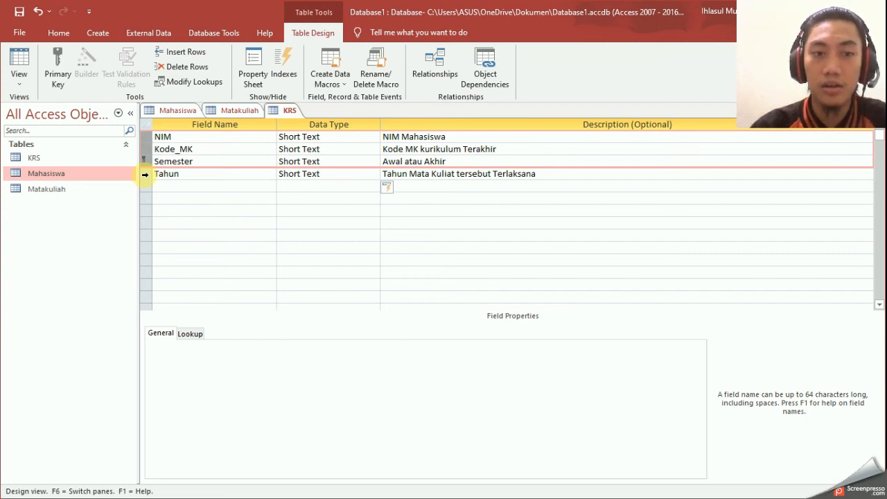
left_click_drag(145, 174, 145, 174)
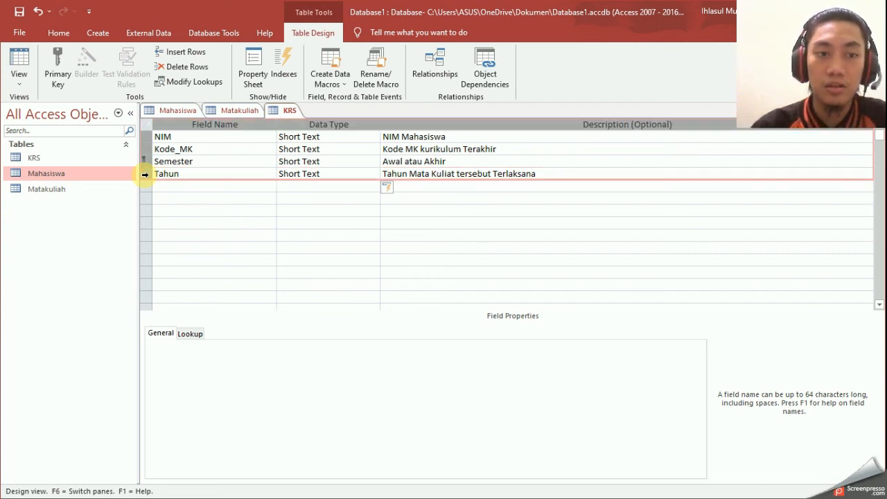
left_click(60, 76)
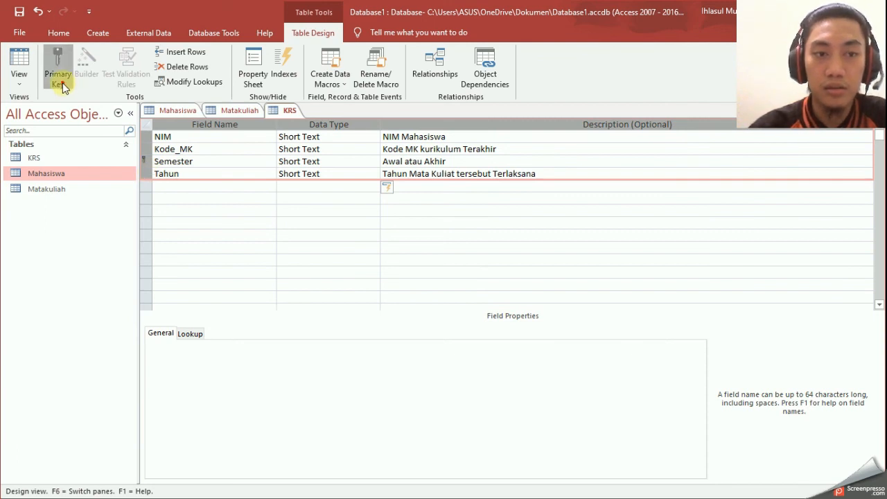
left_click(236, 224)
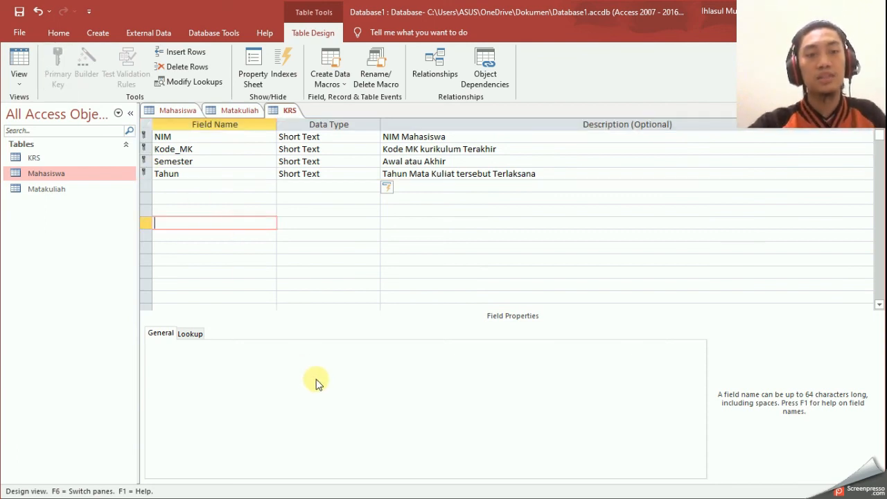
left_click(567, 176)
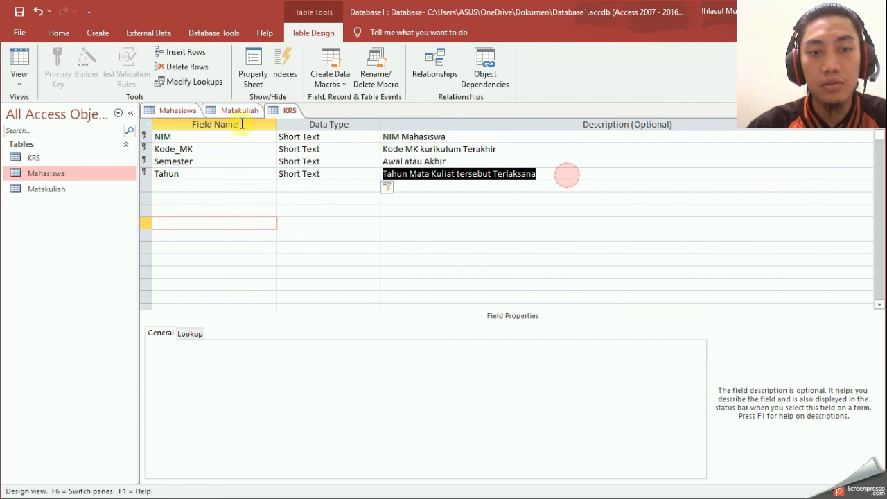
left_click(291, 247)
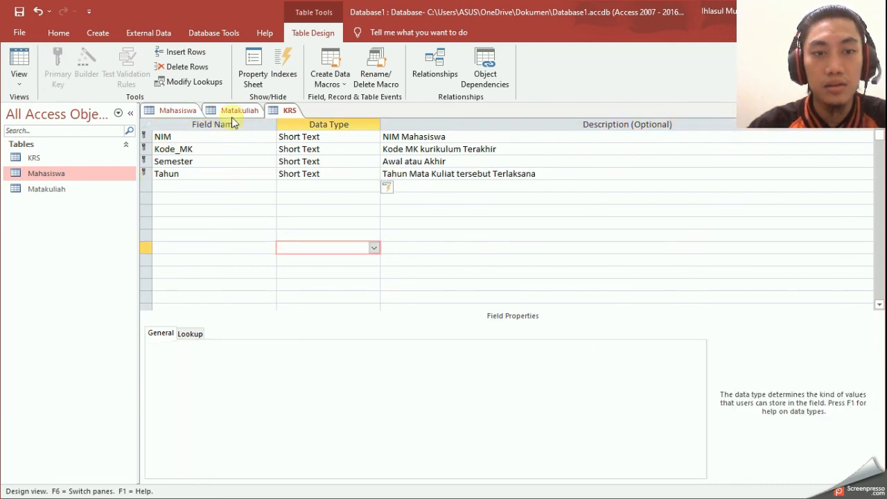
left_click(204, 209)
left_click(68, 158)
left_click(59, 172)
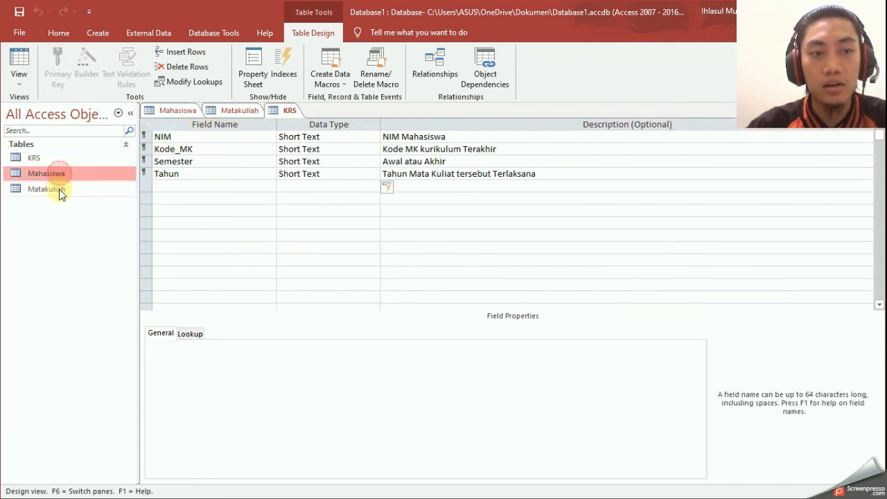
left_click(62, 186)
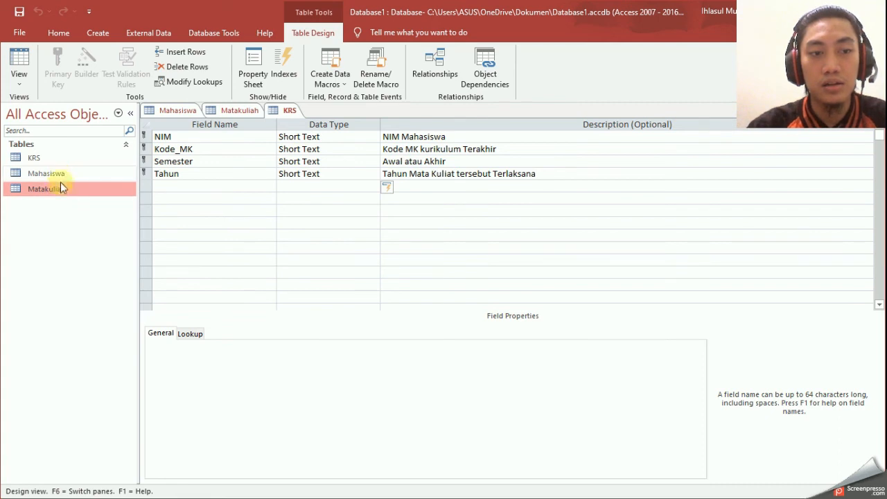
left_click(60, 158)
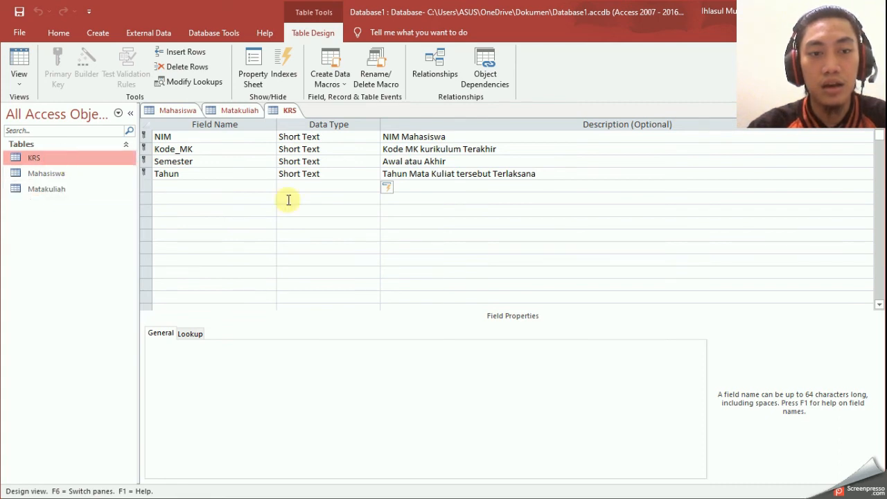
left_click(288, 200)
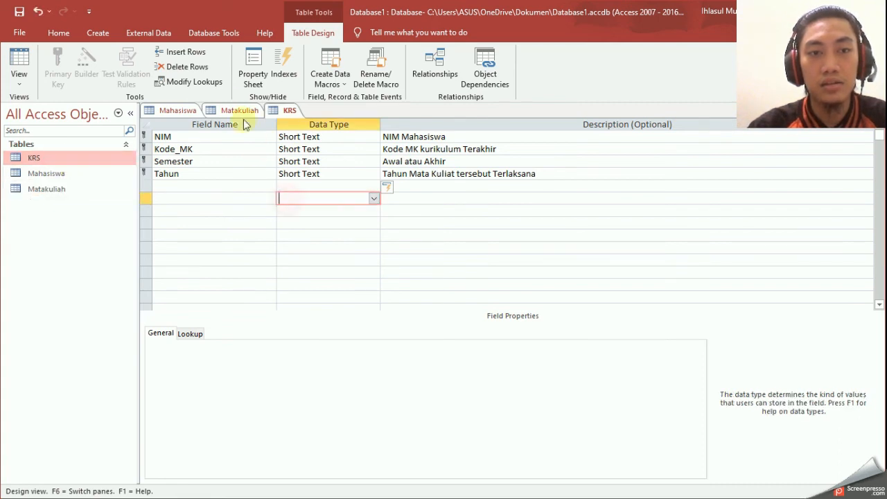
- Open the Relationships window and add the KRS, Mahasiswa and Matakuliah tables to it
left_click(212, 35)
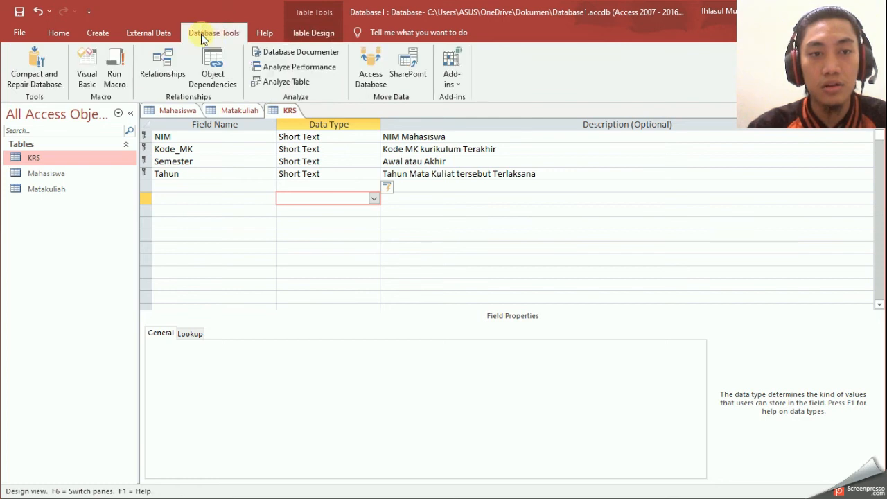
left_click(163, 77)
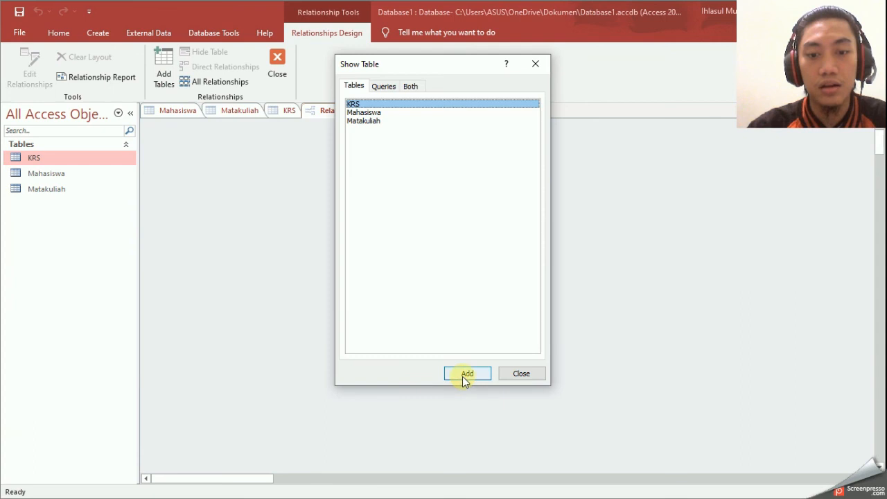
left_click(392, 120, "shift")
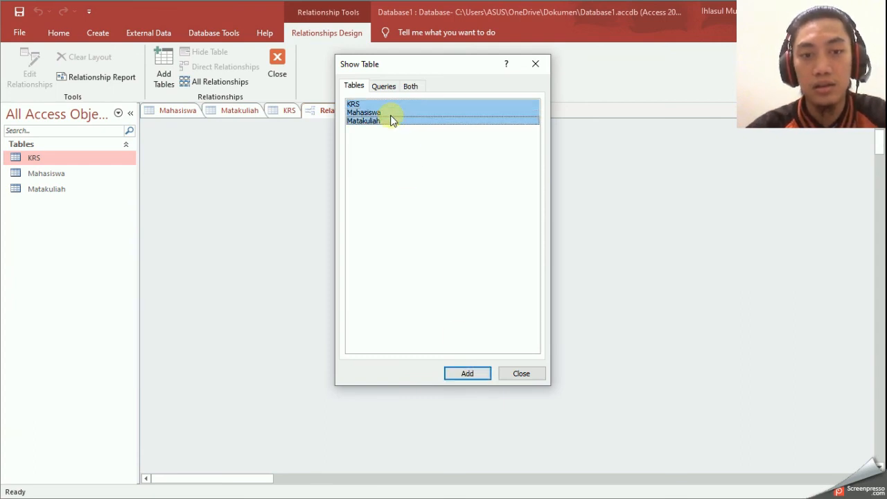
left_click(468, 374)
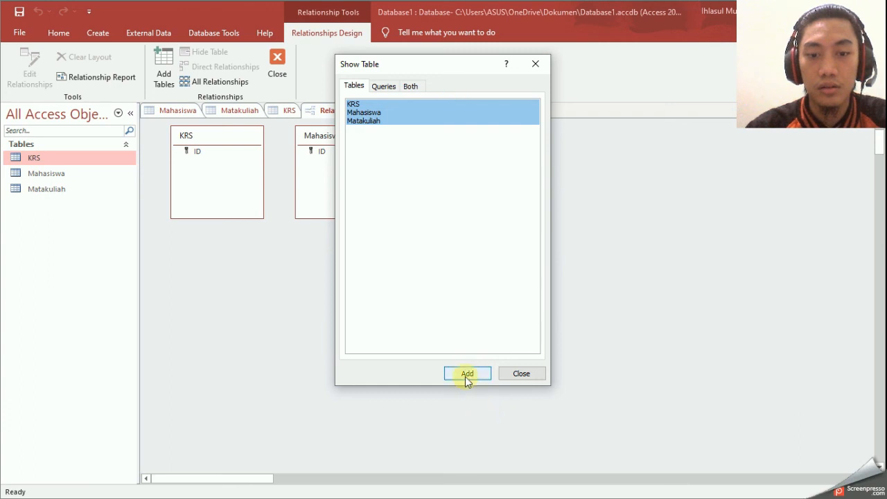
left_click(519, 374)
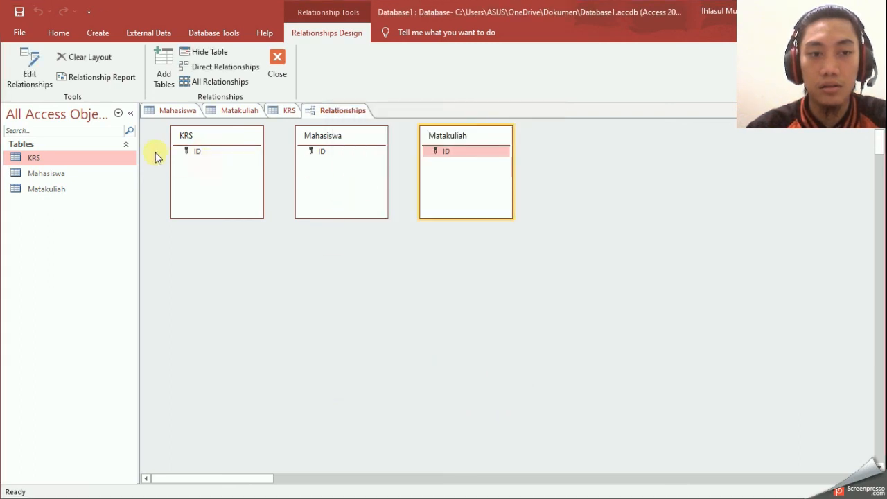
- Check the Mahasiswa design, then remove the KRS, Mahasiswa and Matakuliah tables from the relationships layout
left_click(166, 112)
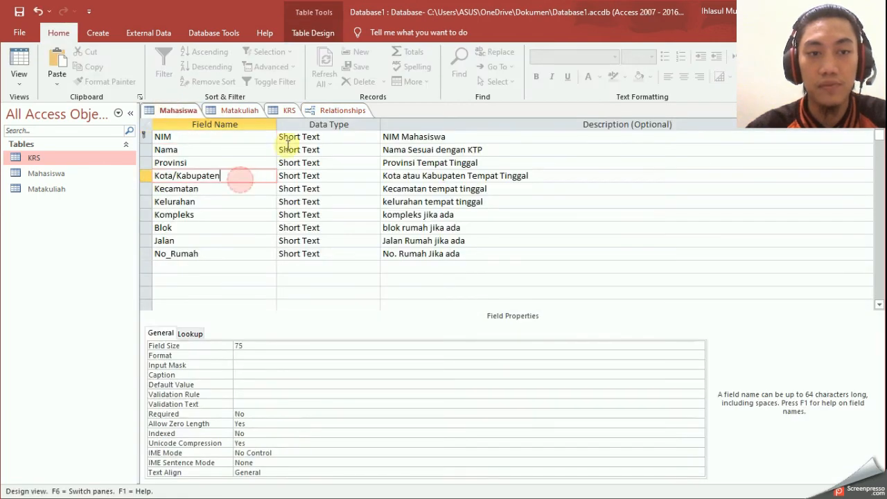
left_click(343, 109)
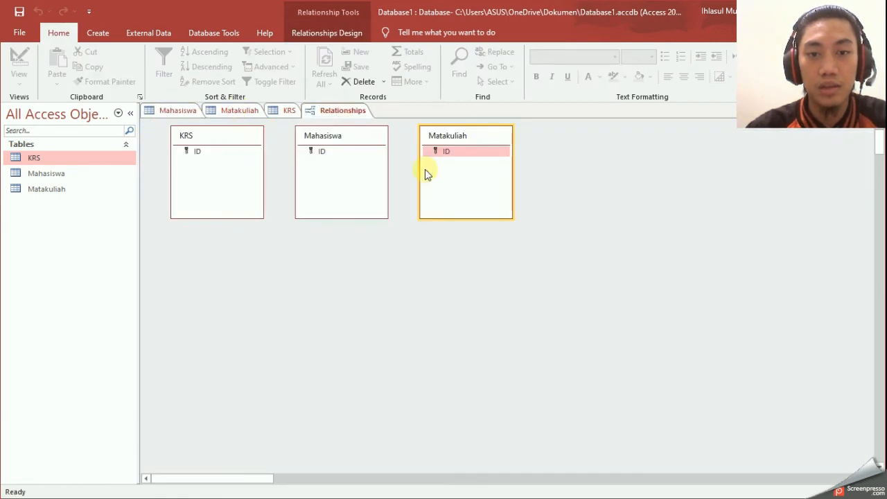
left_click(427, 173)
key("Delete")
key("Delete")
left_click(340, 174)
left_click(214, 176)
left_click(312, 178)
key("Delete")
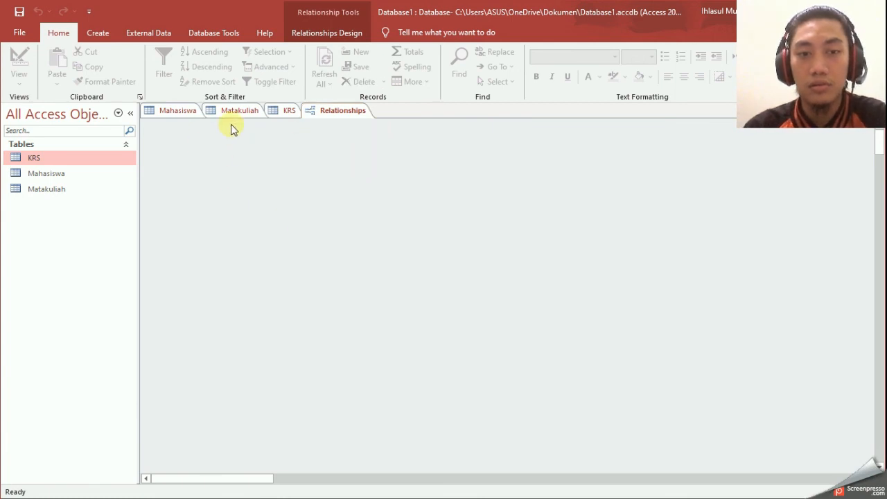
- Save the designs of the Mahasiswa, Matakuliah and KRS tables
left_click(170, 111)
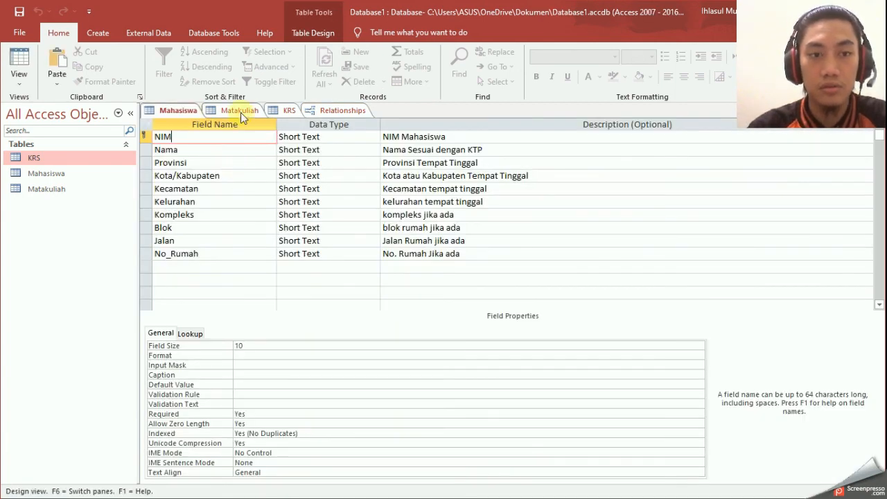
left_click(240, 113)
left_click(291, 112)
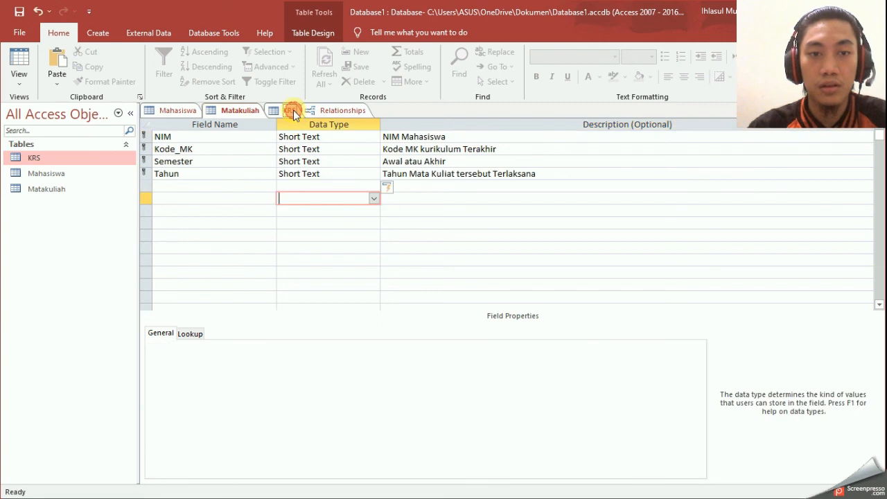
- Close the Relationships window without saving its layout changes
left_click(329, 112)
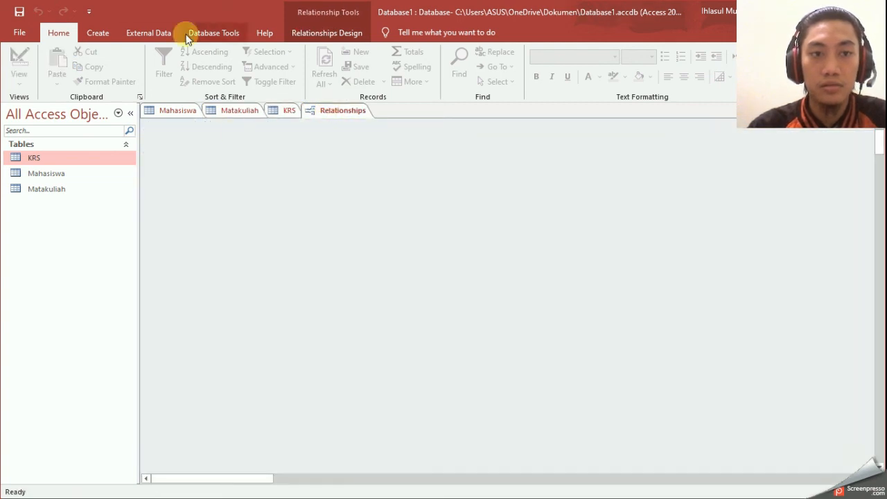
left_click(340, 112)
left_click(206, 30)
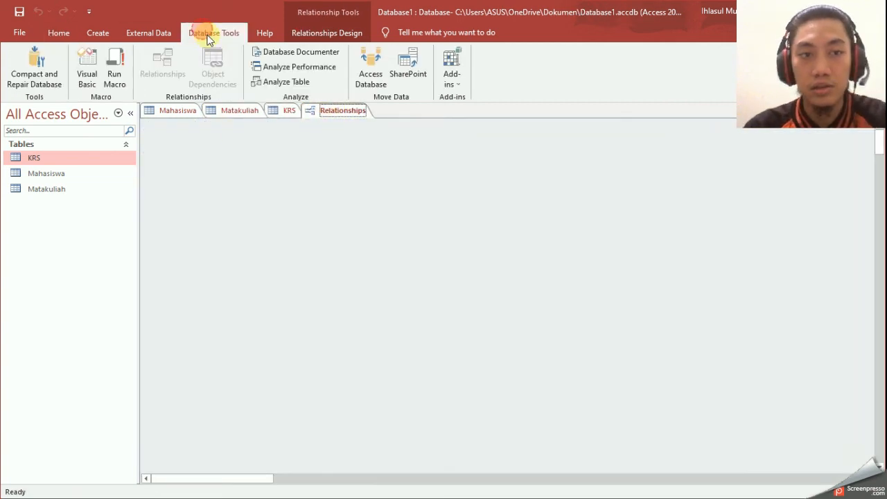
right_click(323, 113)
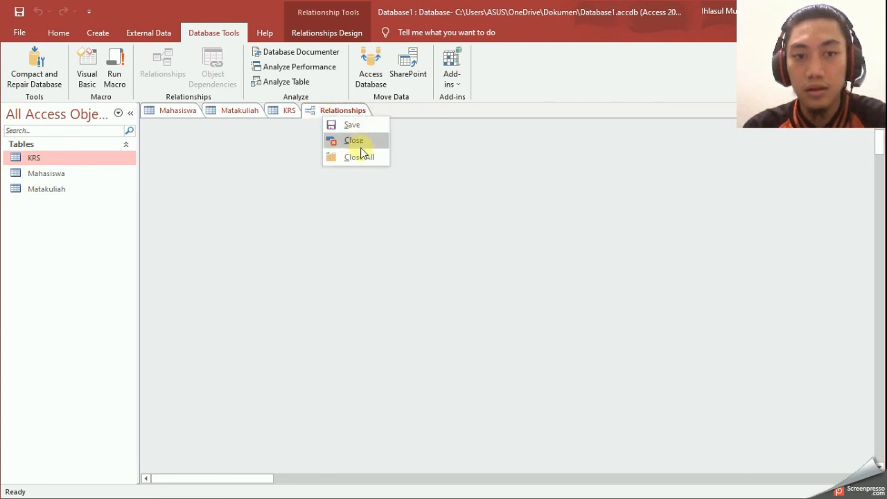
left_click(354, 140)
left_click(447, 293)
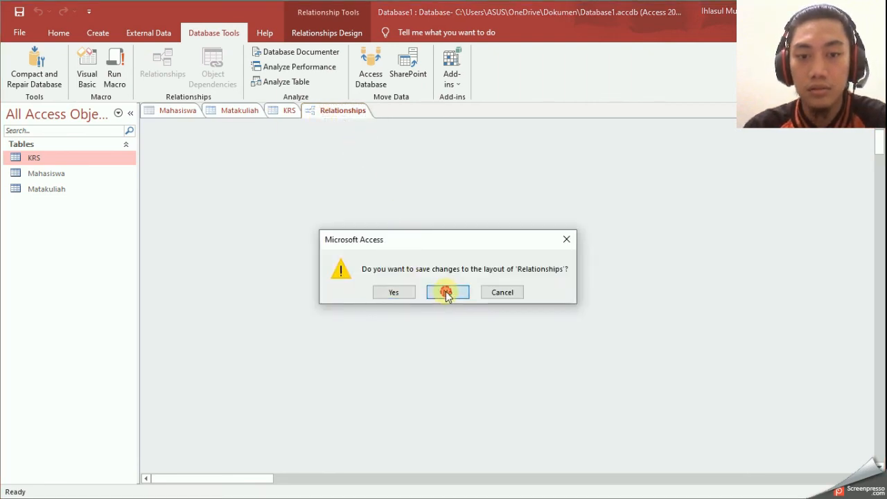
- Reopen the Relationships window and add all three tables, KRS, Mahasiswa and Matakuliah, to the layout
left_click(173, 65)
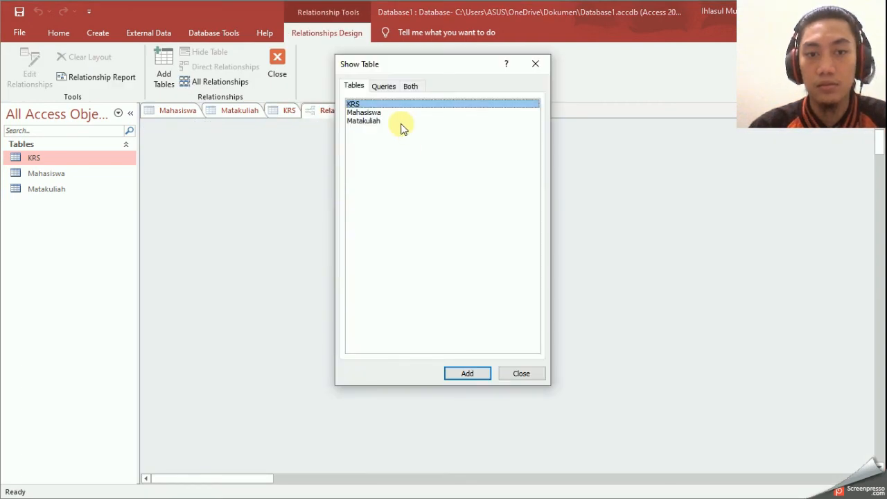
left_click(402, 122, "shift")
left_click(477, 373)
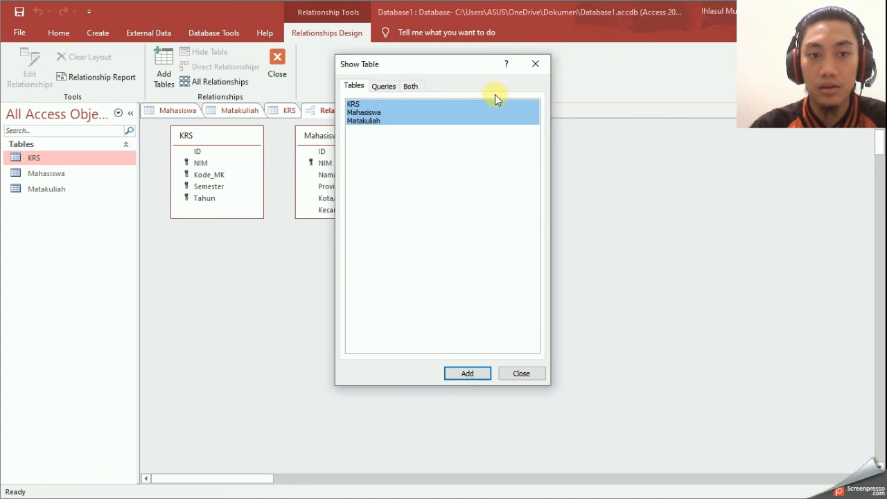
left_click(469, 370)
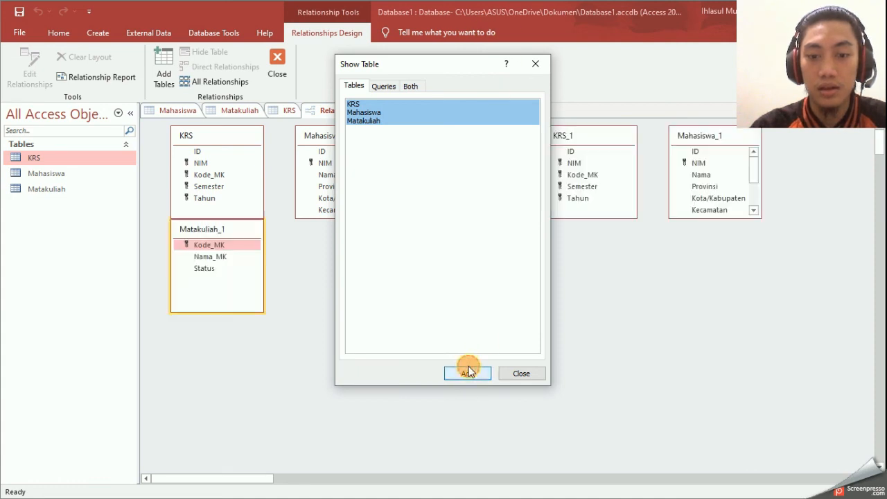
left_click(522, 374)
- Remove the duplicate tables KRS_1, Mahasiswa_1 and Matakuliah_1 from the relationships layout
left_click(570, 188)
left_click_drag(569, 191, 700, 196)
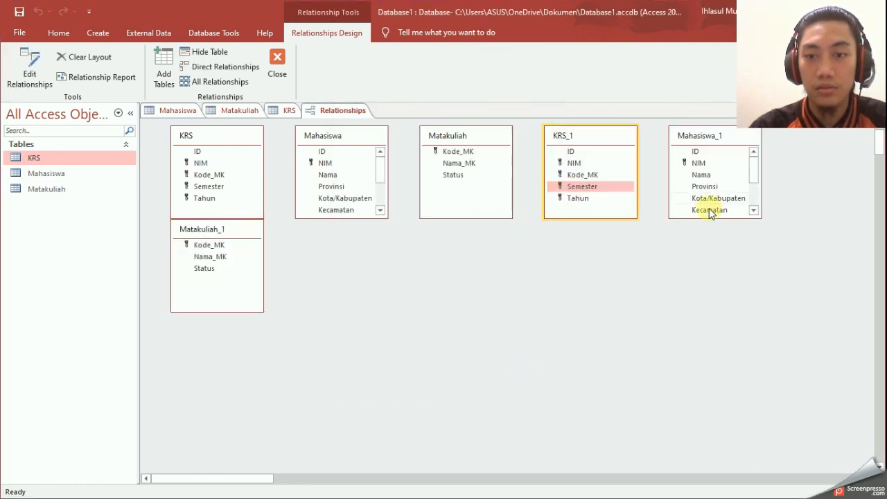
left_click_drag(210, 256, 701, 143)
left_click(699, 139)
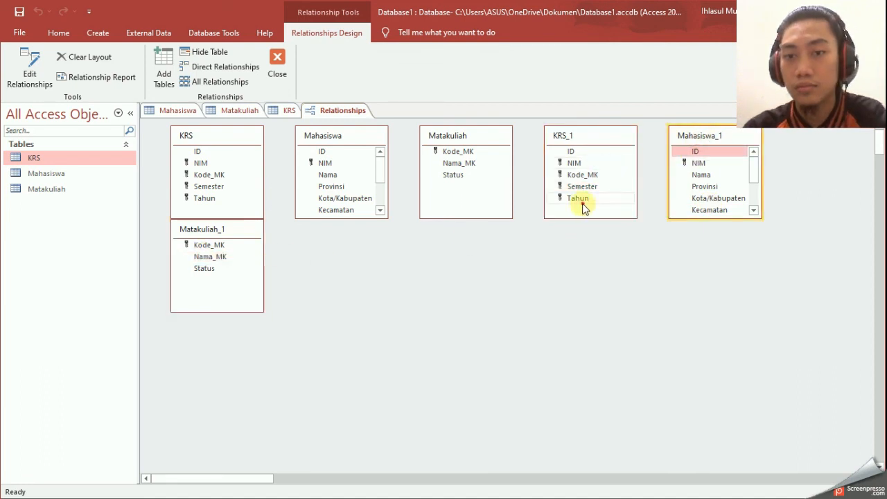
left_click(574, 139)
right_click(601, 135)
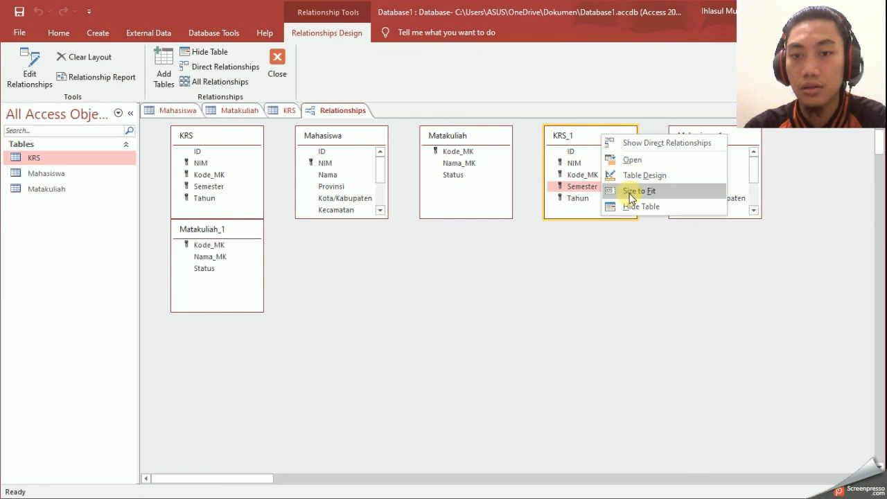
left_click(533, 270)
key("Delete")
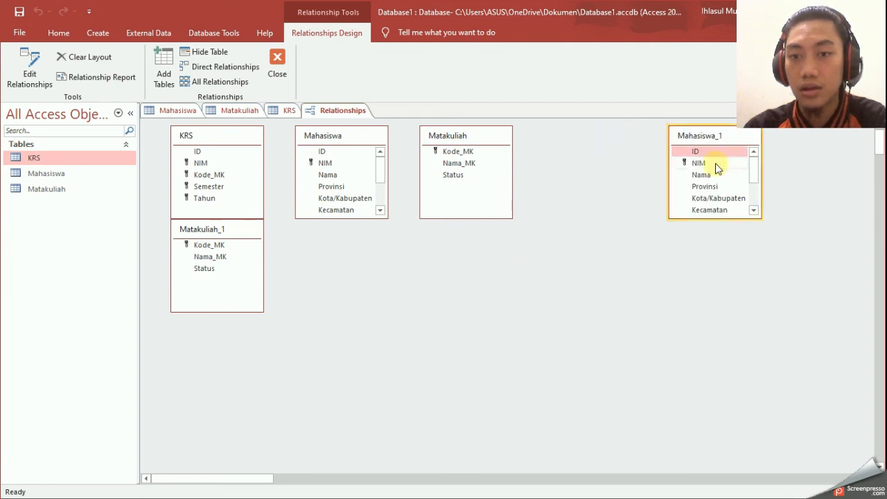
left_click(716, 164)
key("Delete")
key("Delete")
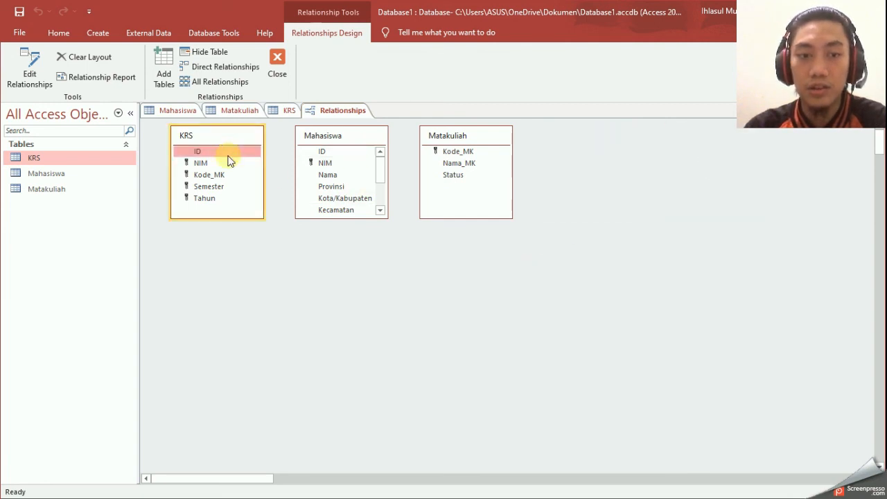
- Open the KRS table in Datasheet View and delete its ID field
left_click(59, 167)
double_click(60, 158)
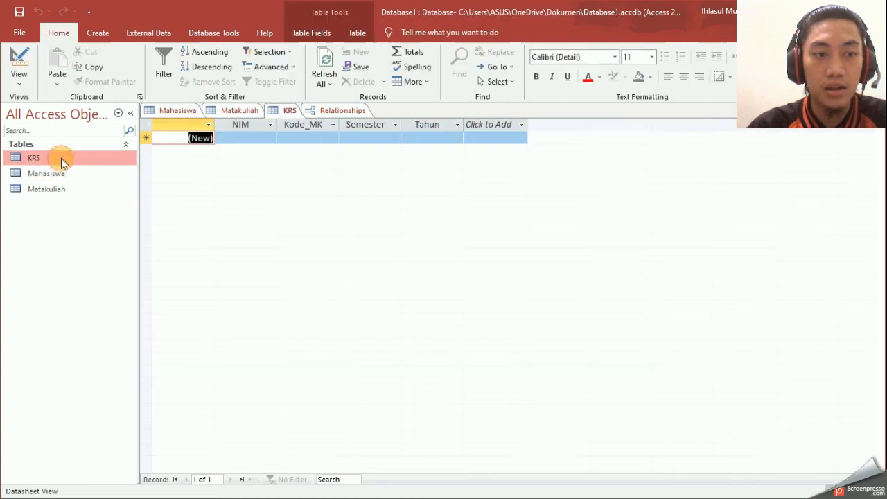
left_click(194, 181)
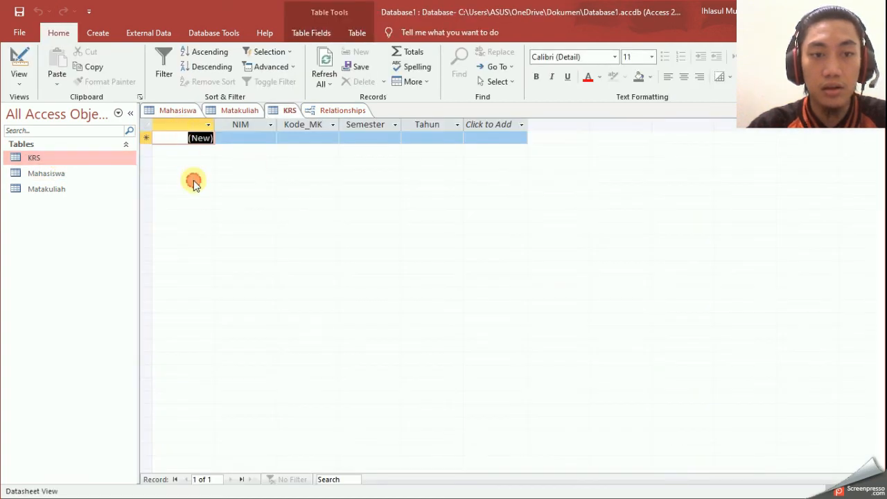
left_click(174, 130)
right_click(175, 120)
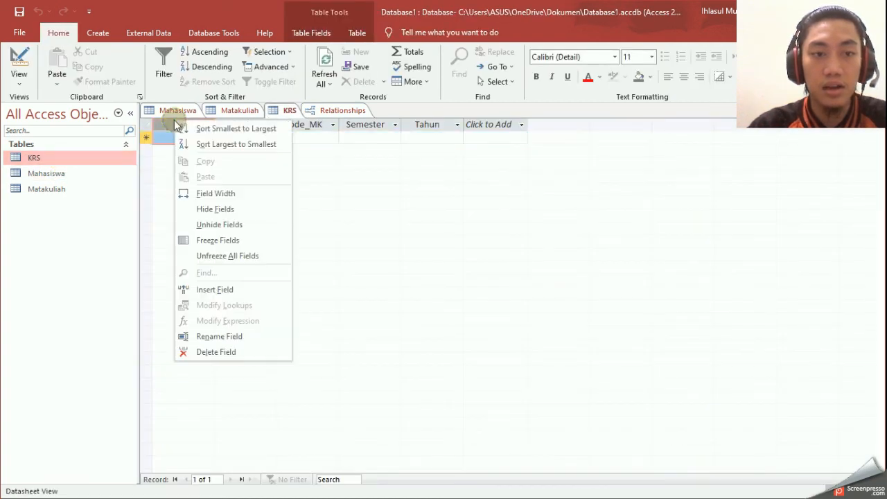
left_click(208, 352)
left_click(220, 267)
- Open the Mahasiswa table in Datasheet View and delete its ID field
double_click(40, 173)
left_click(178, 124)
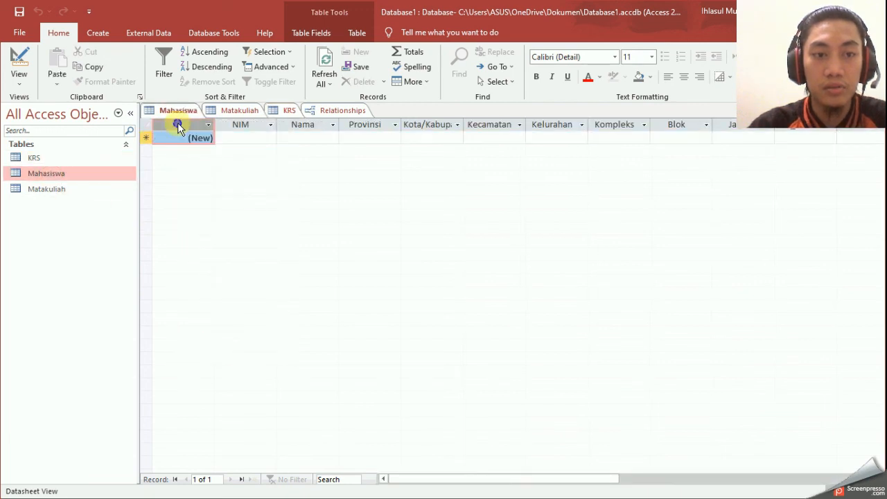
right_click(178, 126)
left_click(217, 355)
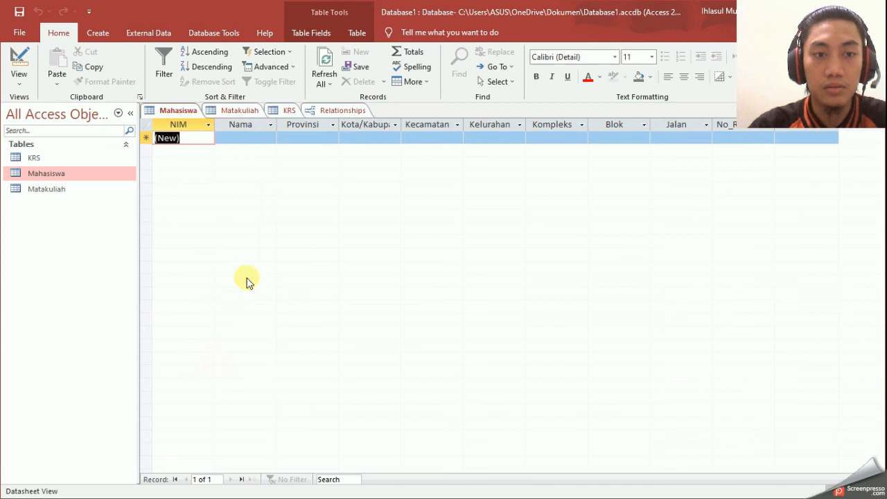
- Check the fields of the Matakuliah and KRS tables and compare them with the relationships layout
double_click(53, 190)
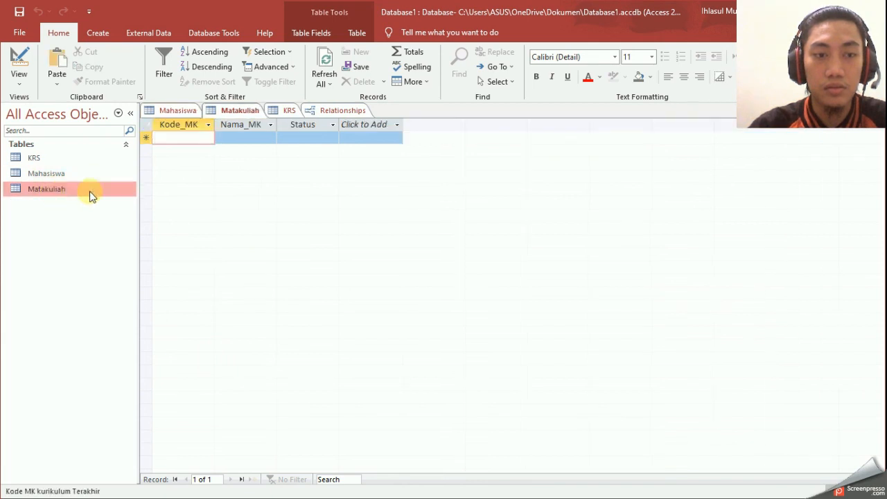
left_click(63, 158)
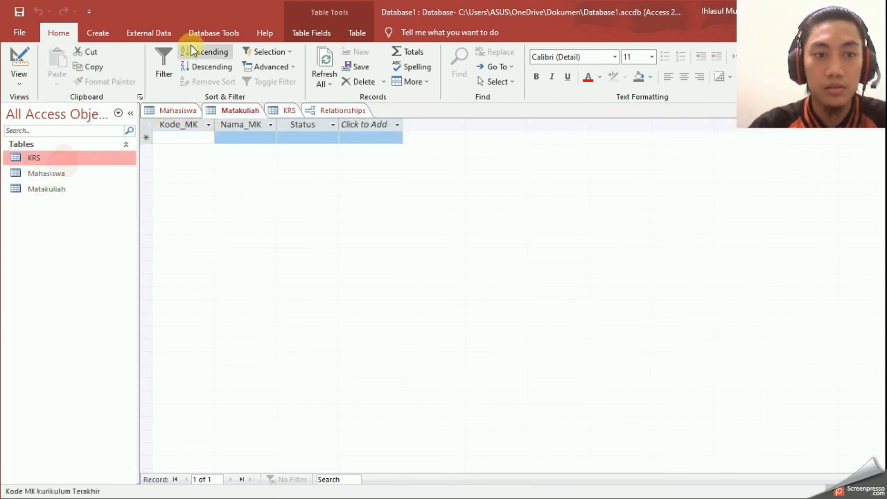
left_click(331, 112)
right_click(320, 246)
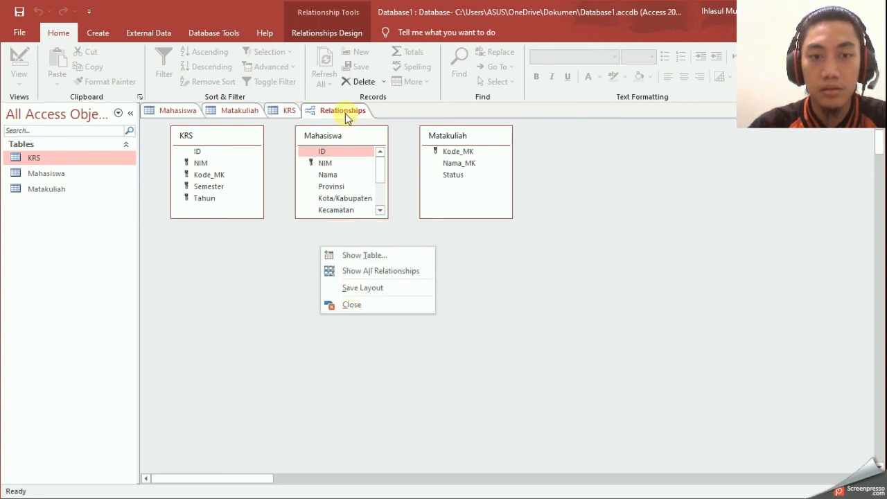
left_click(218, 168)
left_click(204, 152)
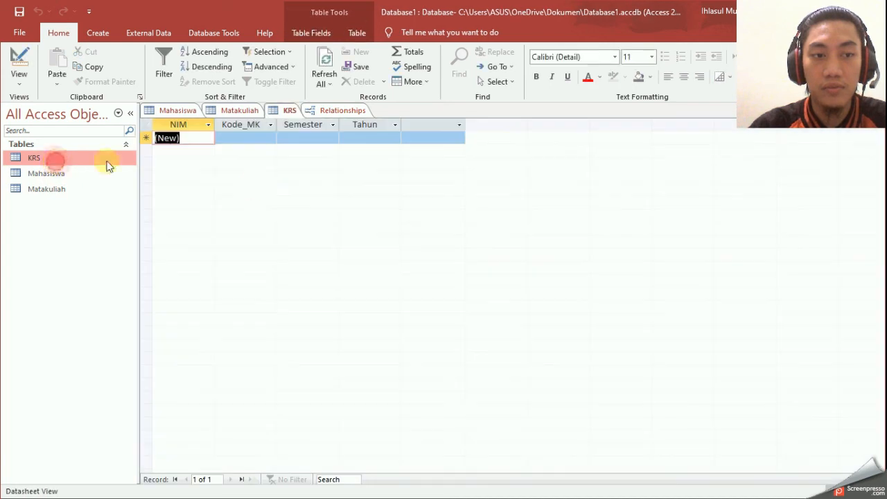
double_click(59, 159)
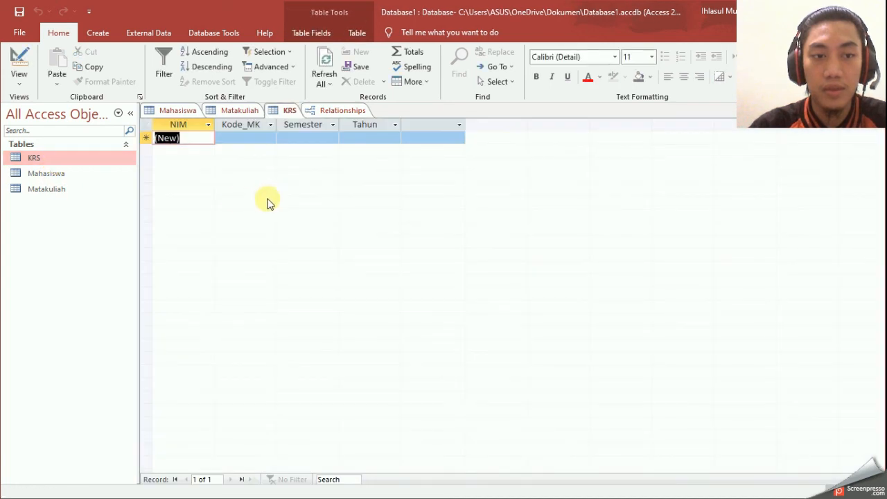
- Review the columns of the Matakuliah, Mahasiswa and KRS tables in their open datasheets and return to the relationships layout
left_click(65, 173)
left_click(243, 115)
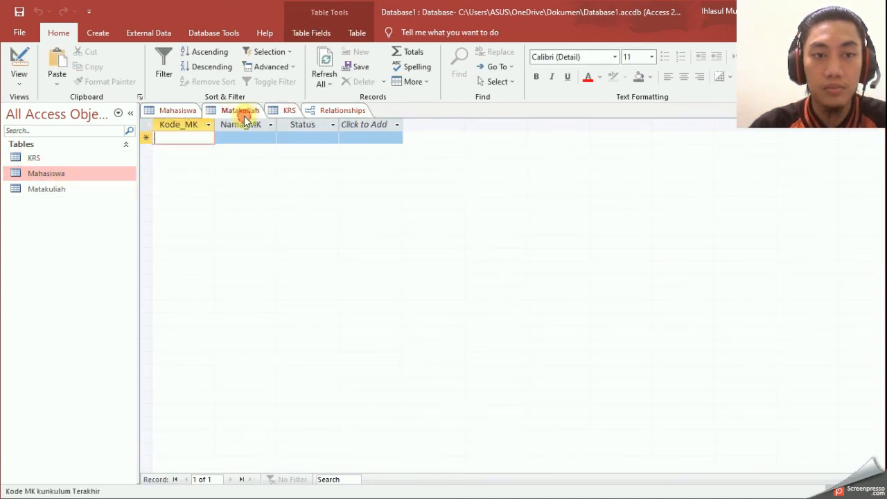
left_click(177, 111)
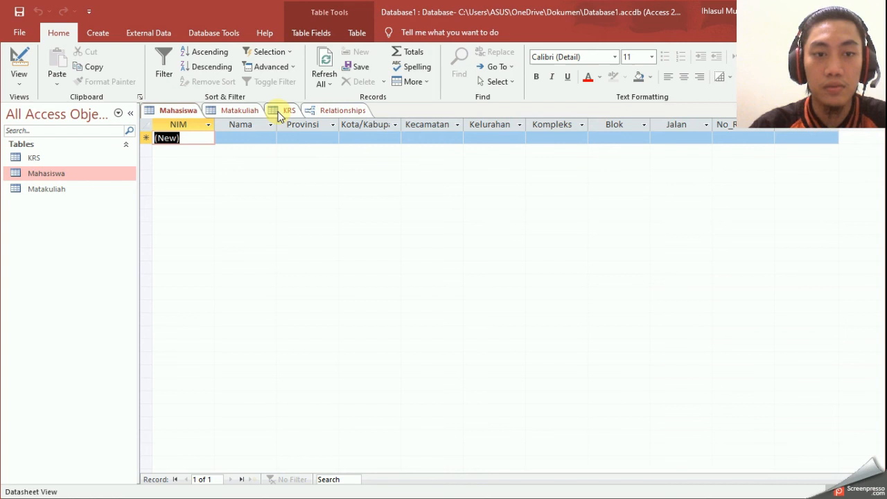
left_click(284, 111)
left_click(339, 111)
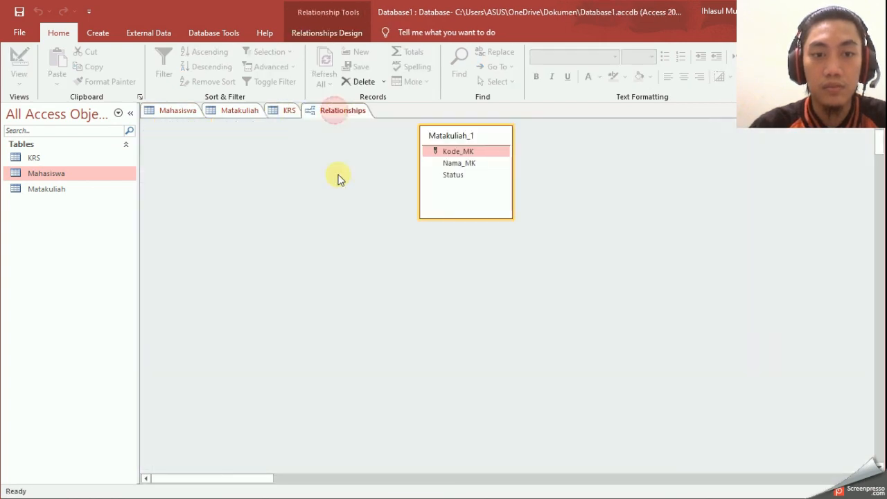
- Remove the duplicate Matakuliah_1 table from the relationships layout
right_click(475, 177)
left_click(448, 203)
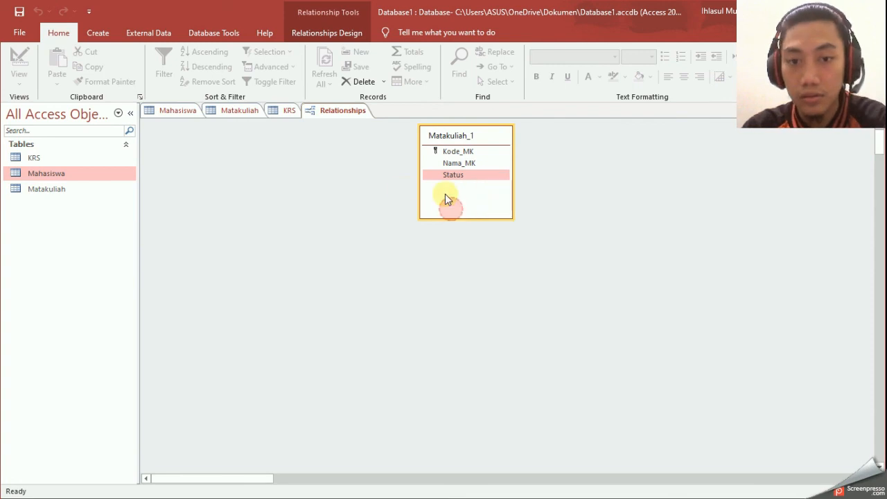
right_click(301, 192)
left_click(444, 192)
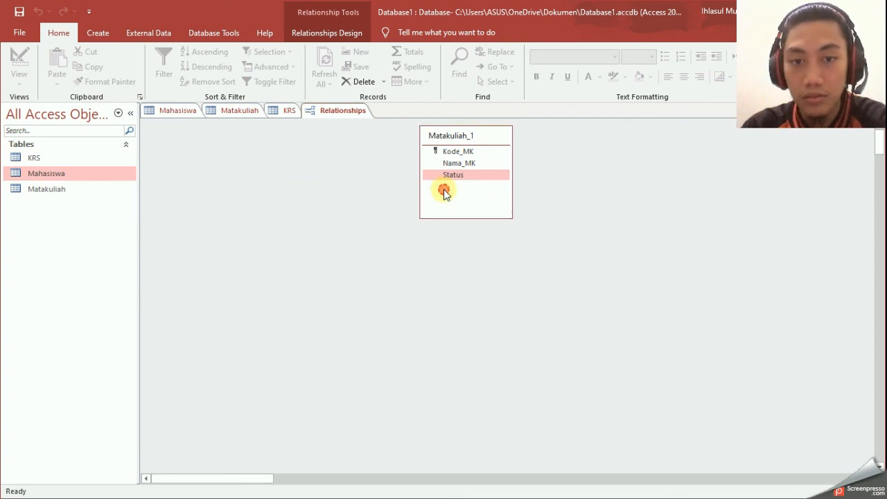
right_click(462, 137)
left_click(270, 224)
key("Delete")
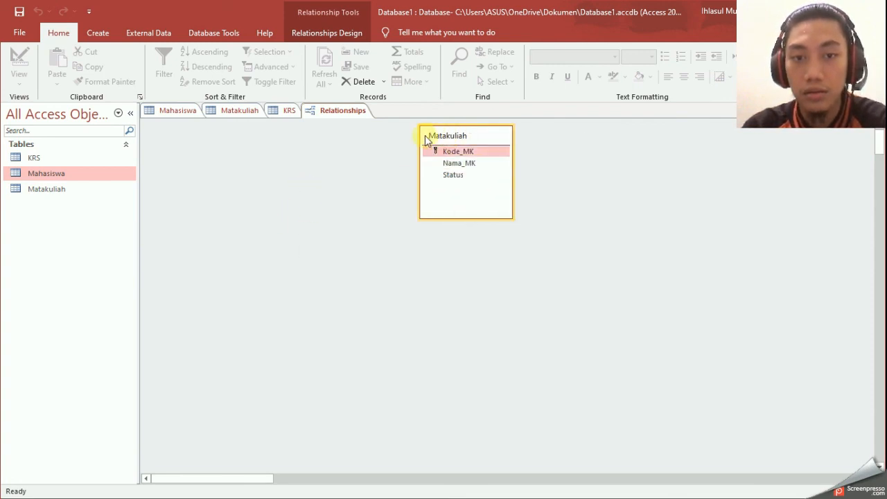
- Close the relationships layout without saving its changes
right_click(355, 113)
left_click(371, 136)
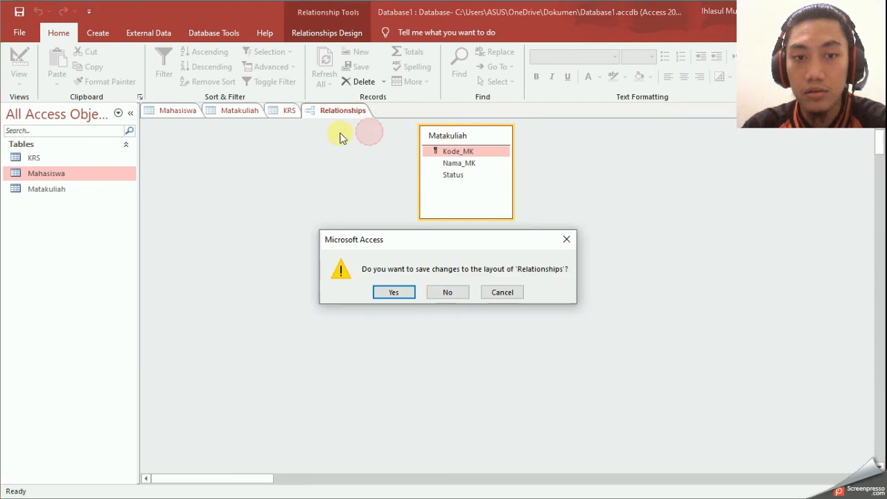
left_click(438, 294)
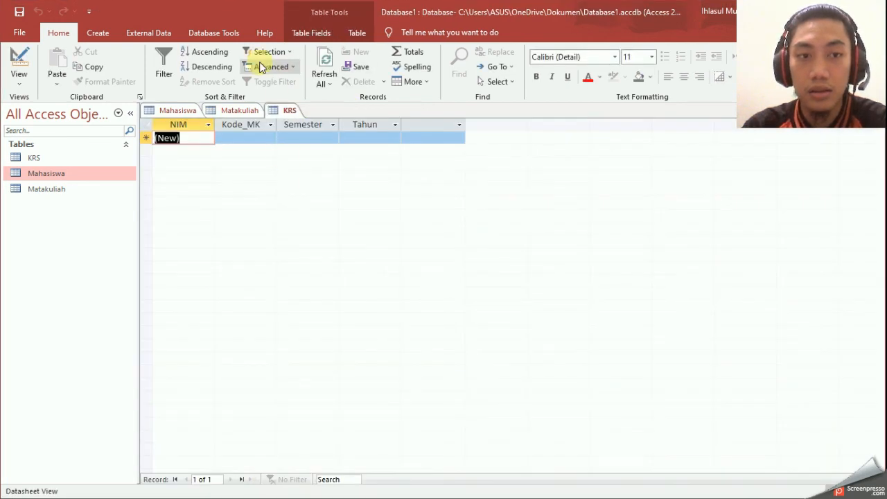
- Reopen the Relationships window and add the KRS, Mahasiswa and Matakuliah tables to the empty layout
left_click(204, 36)
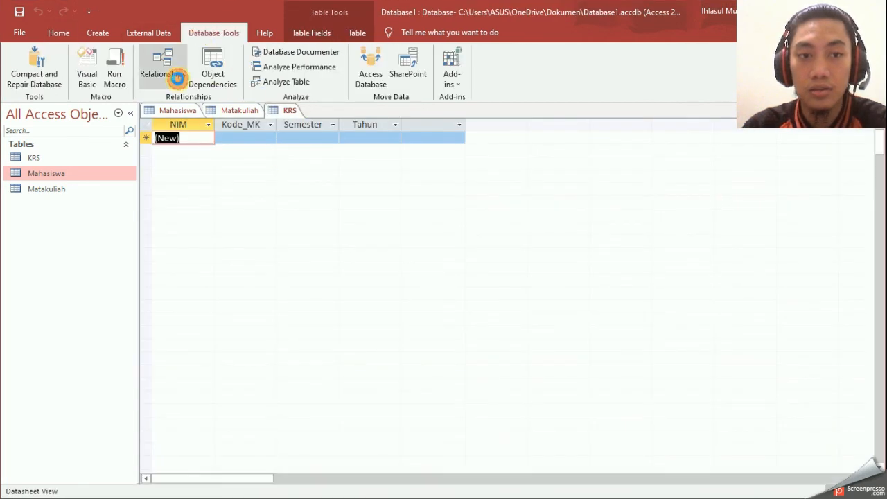
left_click(164, 69)
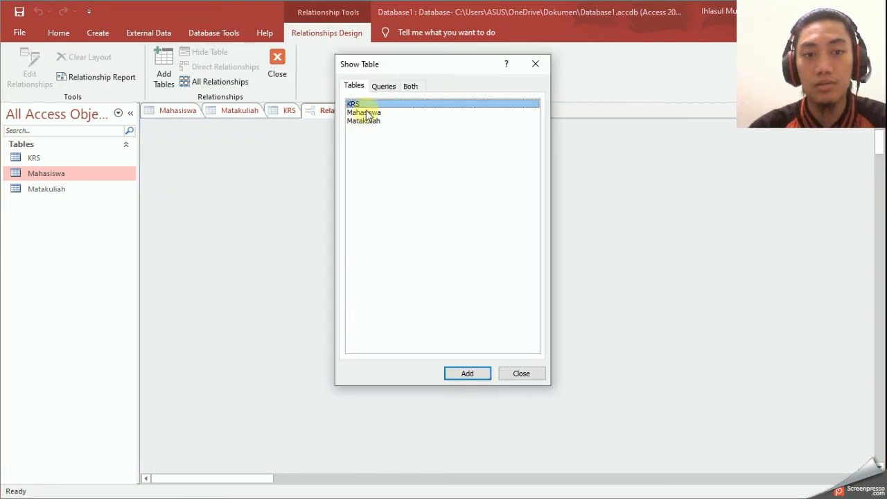
left_click(365, 121, "shift")
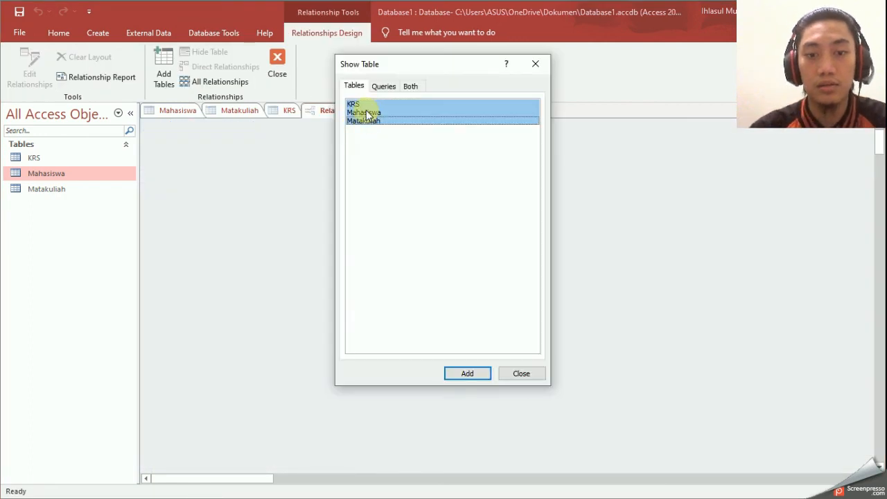
left_click(467, 374)
left_click(521, 374)
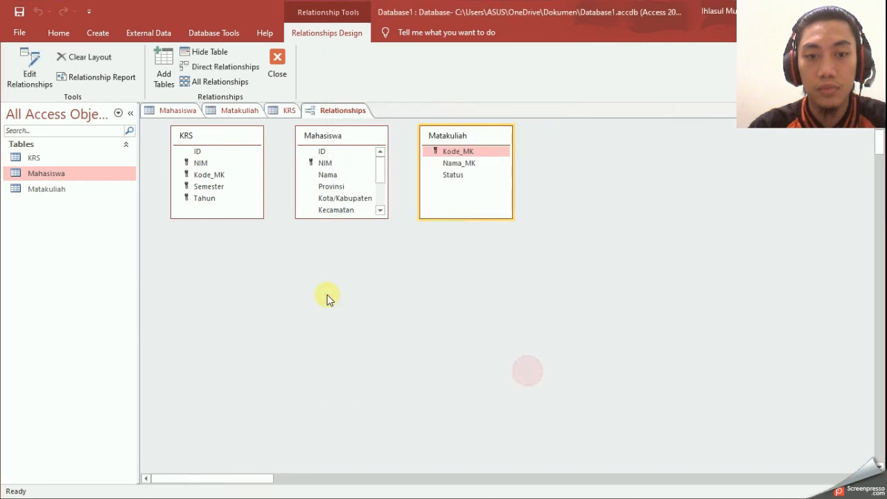
- Spread out the tables in the relationships layout, with KRS on one side and Mahasiswa above Matakuliah on the other
left_click_drag(451, 167, 198, 254)
left_click_drag(394, 220, 395, 175)
left_click_drag(481, 137, 407, 315)
left_click_drag(379, 176, 387, 168)
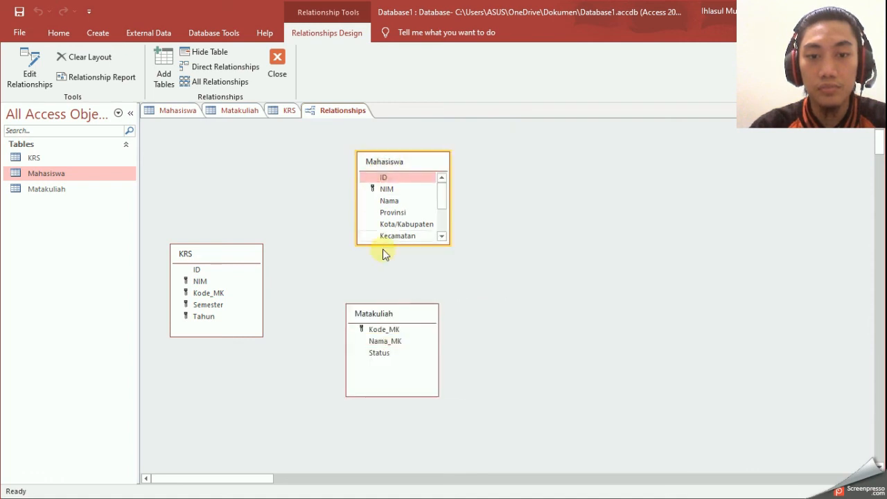
left_click_drag(396, 313, 395, 298)
left_click(214, 272)
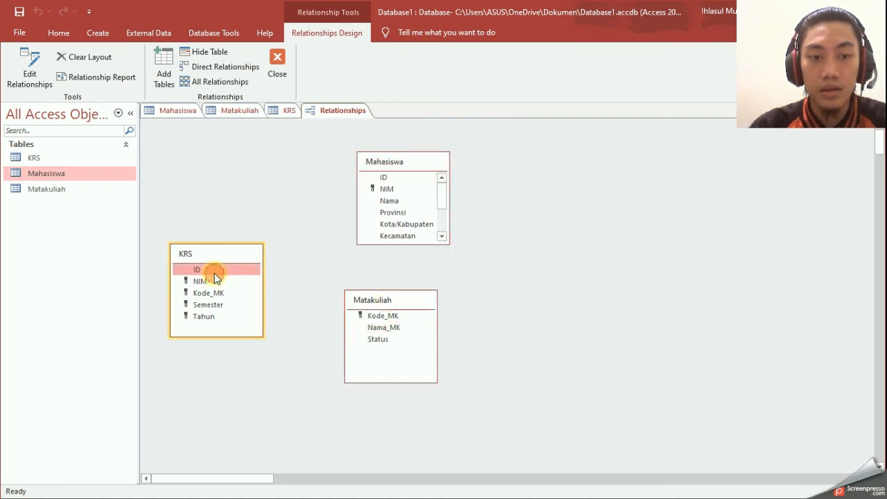
right_click(214, 272)
left_click(333, 207)
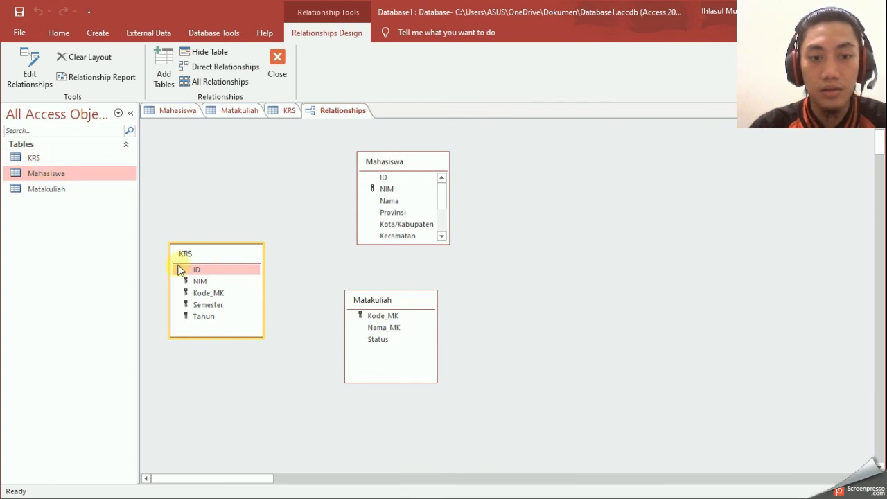
left_click(183, 280)
left_click(35, 158)
left_click(40, 187)
left_click(406, 176)
- Align the Matakuliah and Mahasiswa tables vertically, leaving a wider gap between them in the relationships layout
mouse_move(424, 297)
left_mouse_down()
mouse_move(451, 290)
mouse_move(438, 289)
left_mouse_up()
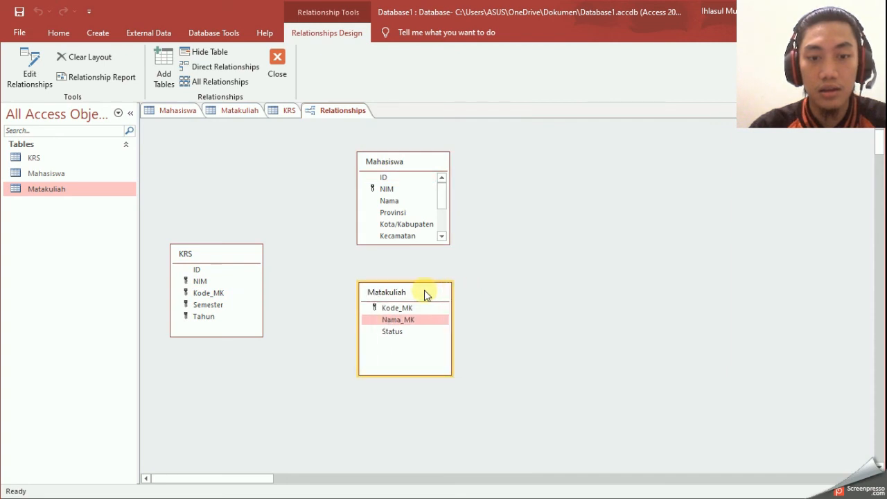
left_click(419, 190)
left_click_drag(405, 196, 350, 206)
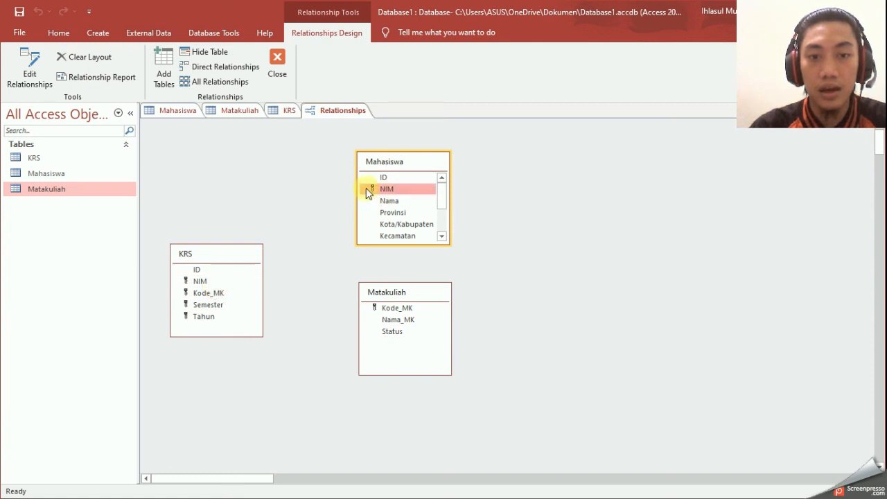
left_click(235, 287)
left_click(404, 190)
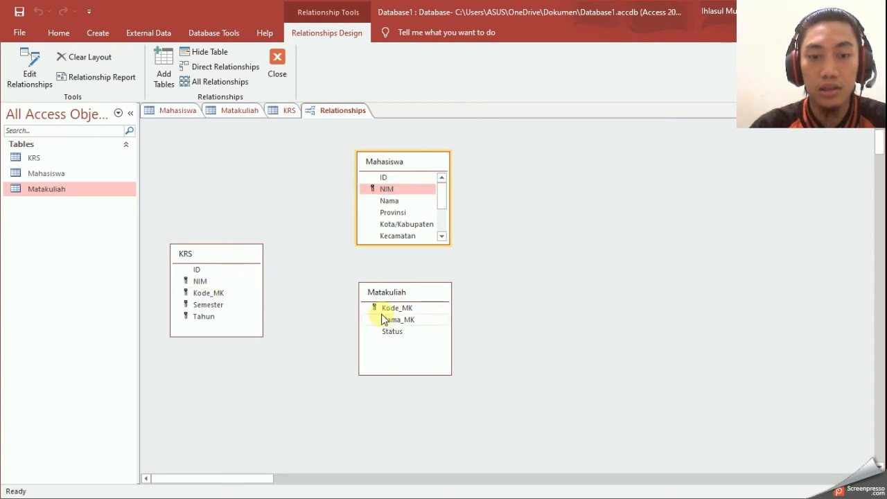
left_click_drag(390, 309, 371, 171)
left_click_drag(419, 296, 410, 329)
mouse_move(410, 165)
left_mouse_down()
mouse_move(396, 171)
mouse_move(406, 170)
left_mouse_up()
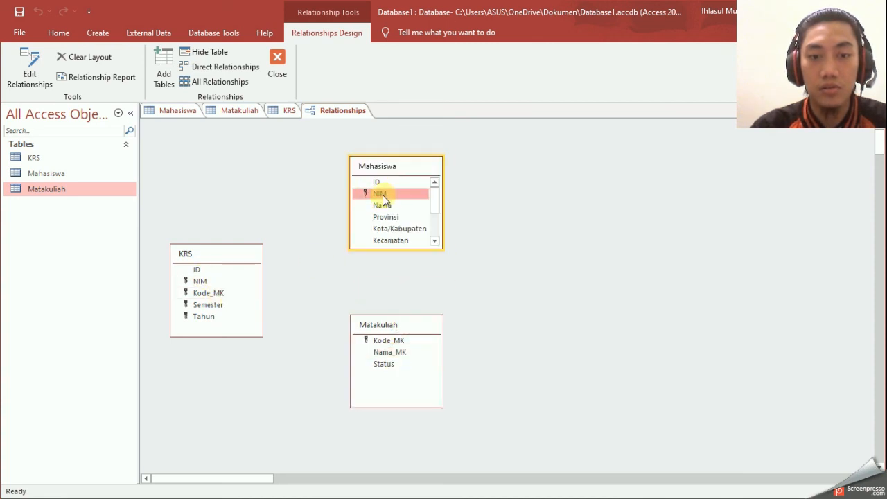
- Try to link NIM in Mahasiswa to NIM in KRS with Enforce Referential Integrity turned on
left_click_drag(369, 197, 317, 215)
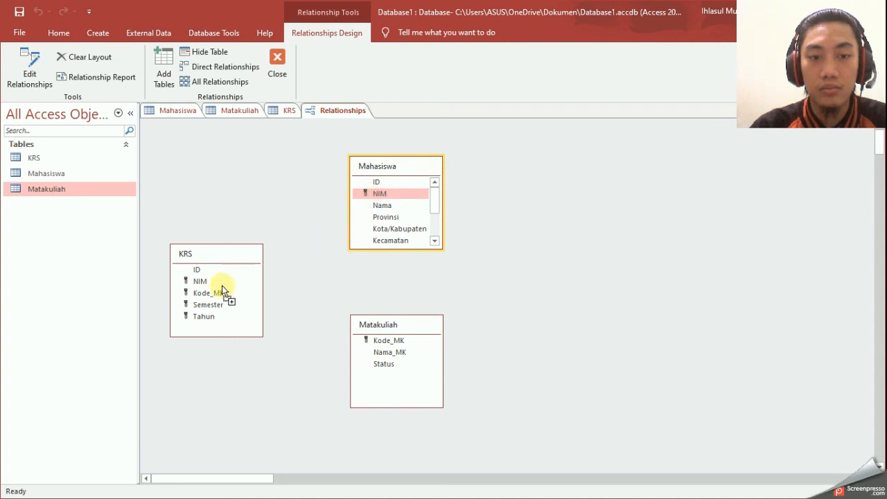
left_click_drag(202, 283, 377, 231)
left_click(304, 239)
left_click_drag(385, 194, 202, 282)
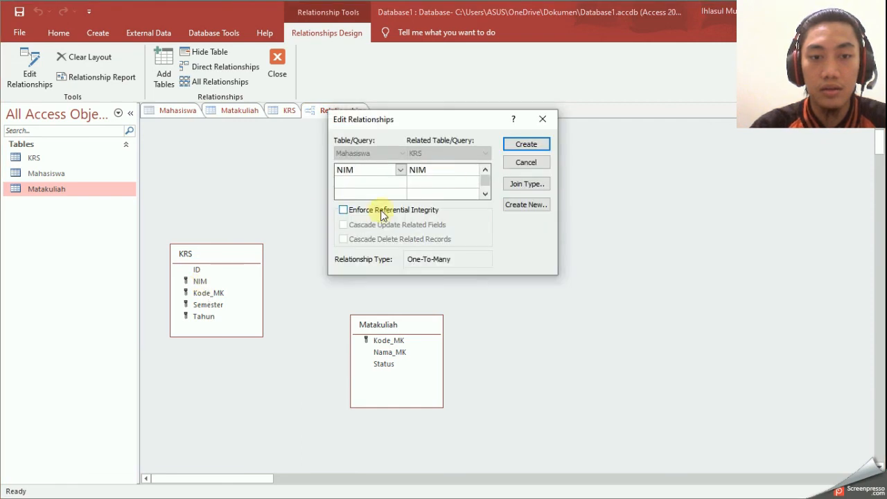
left_click(343, 210)
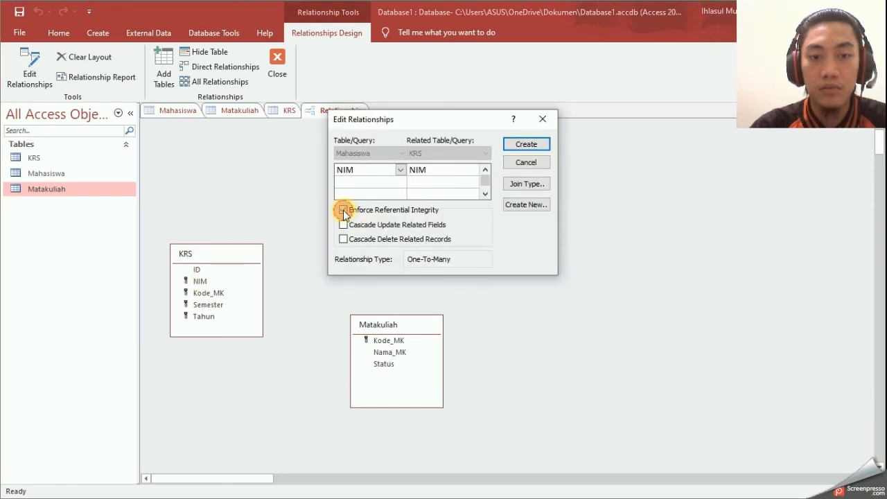
left_click(516, 148)
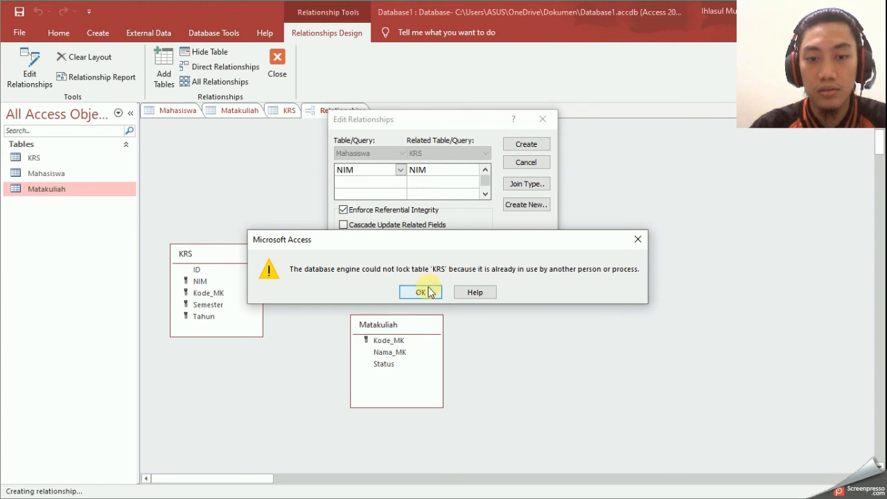
left_click(428, 292)
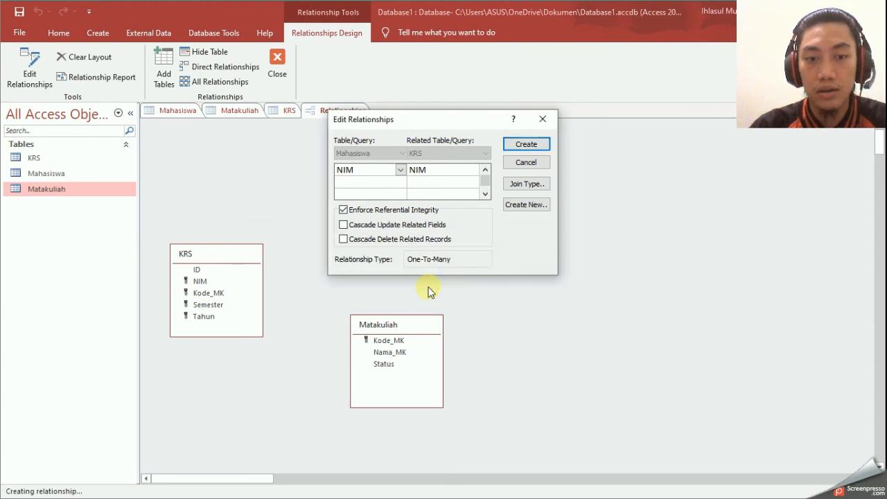
left_click(544, 119)
- Close the open Mahasiswa, Matakuliah and KRS datasheets, leaving only the relationships layout open
left_click(178, 111)
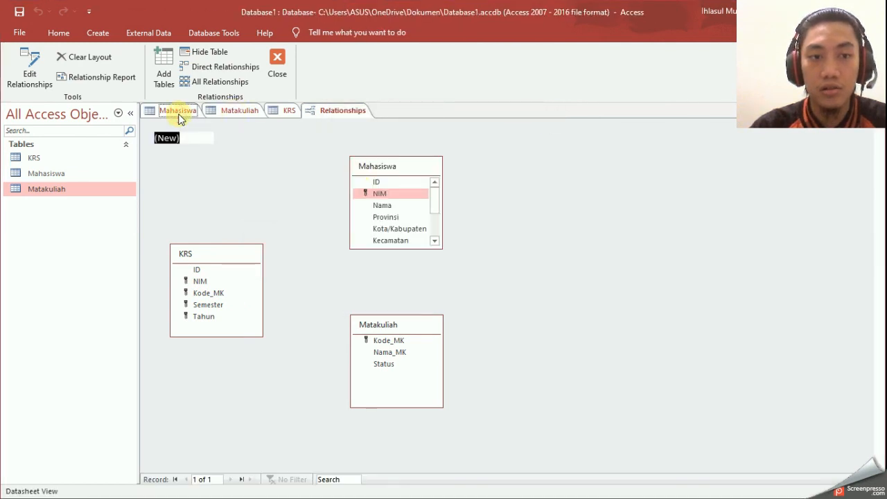
right_click(183, 113)
left_click(205, 137)
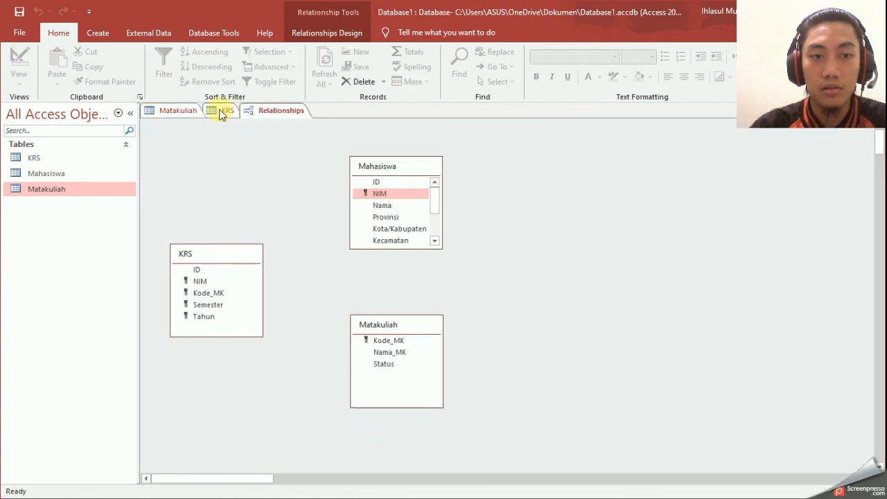
left_click(165, 111)
right_click(171, 112)
left_click(201, 132)
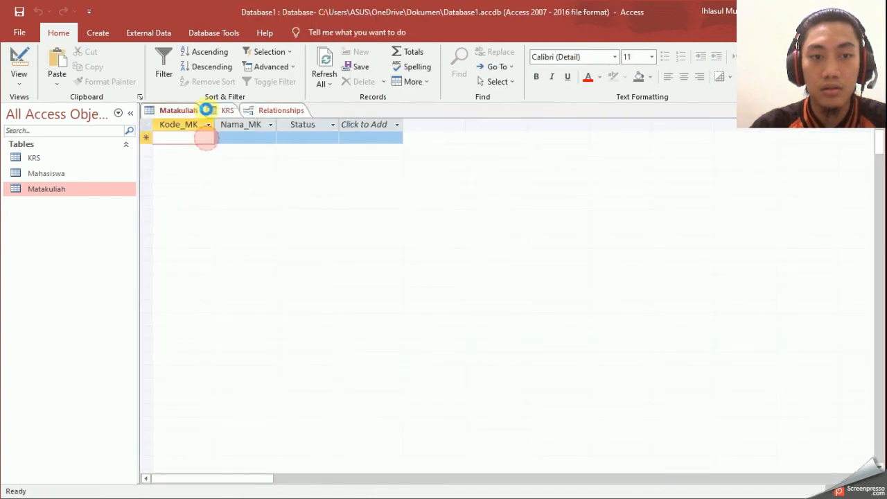
left_click(168, 113)
right_click(170, 114)
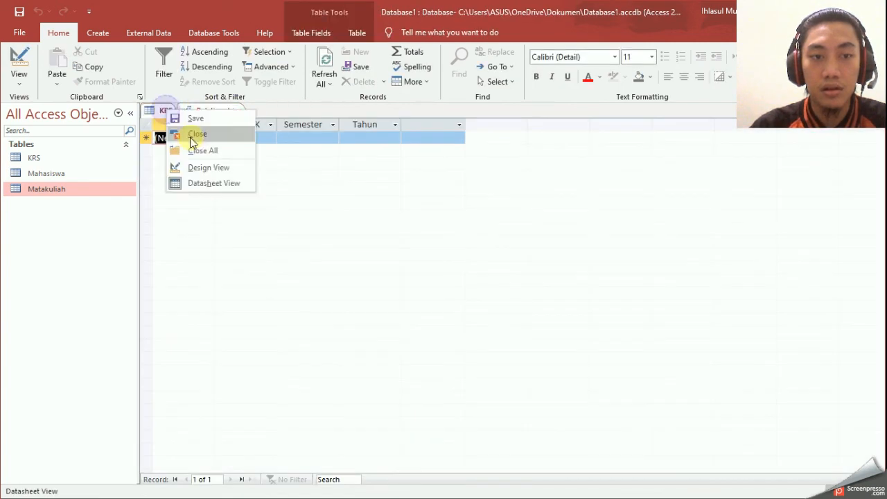
left_click(193, 132)
- Create a relationship from NIM in Mahasiswa to NIM in KRS with Enforce Referential Integrity turned on
left_click_drag(379, 193, 210, 283)
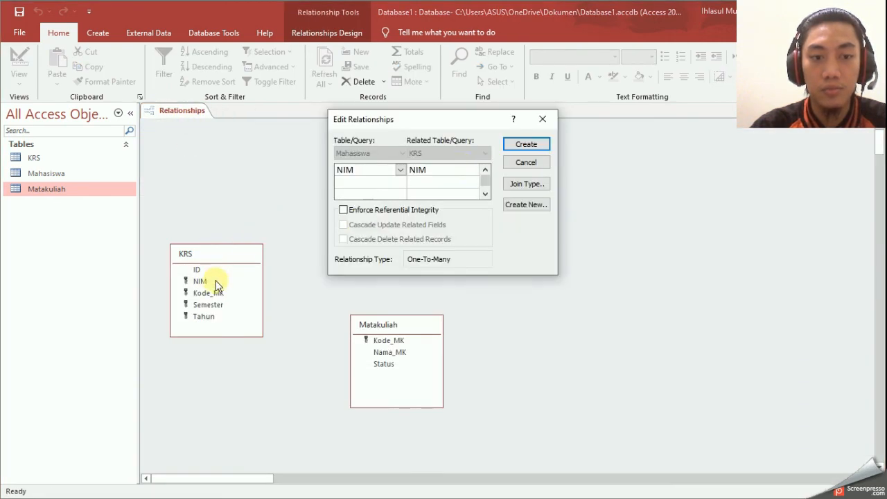
left_click(344, 209)
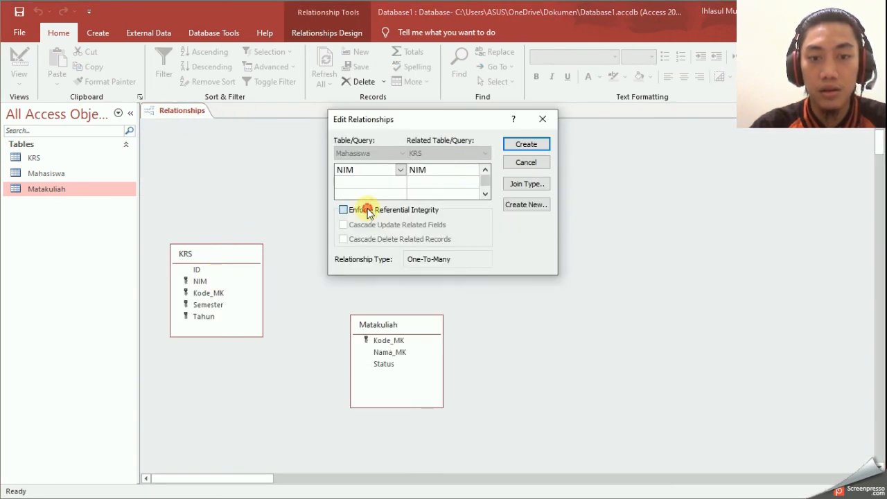
left_click(527, 145)
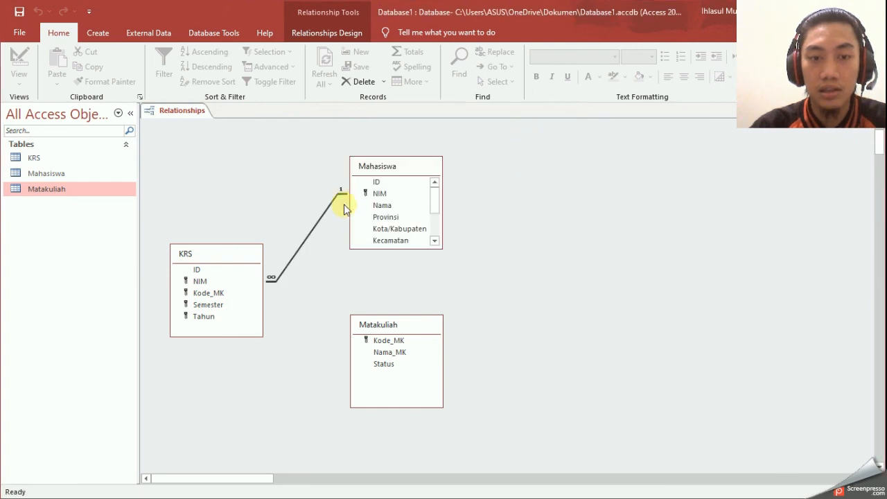
- Create a relationship from Kode_MK in Matakuliah to Kode_MK in KRS with Enforce Referential Integrity turned on
left_click_drag(377, 340, 217, 293)
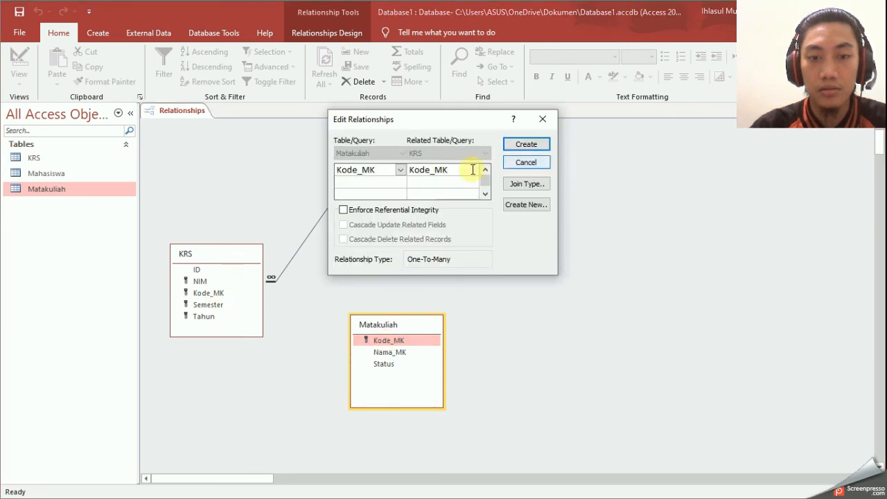
left_click(351, 210)
left_click(523, 144)
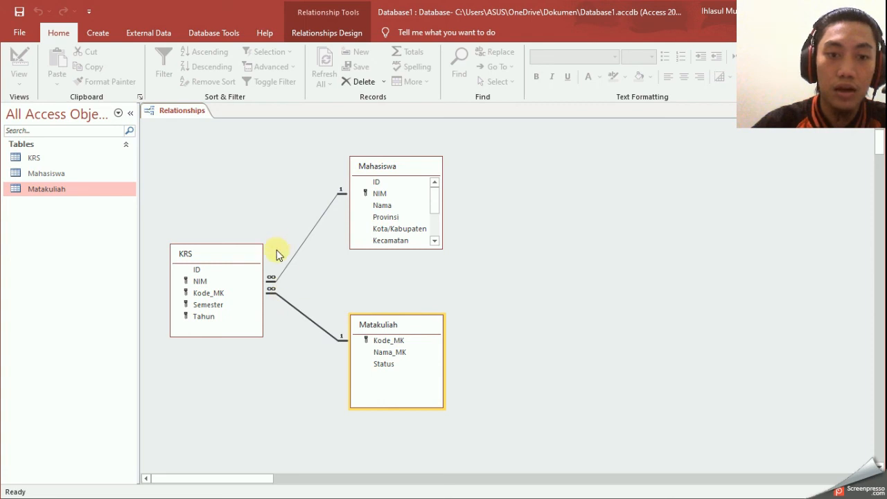
- Examine the relationship lines linking KRS to Mahasiswa and Matakuliah, and the key fields each one joins
left_click(218, 284)
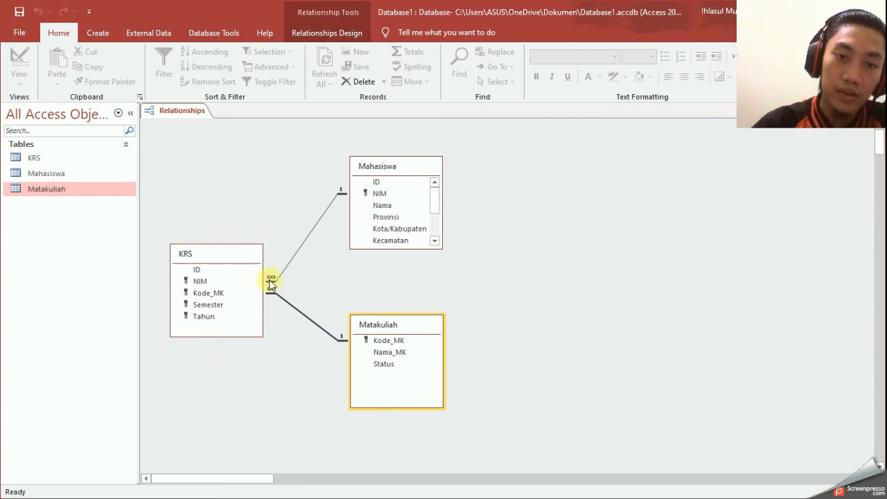
left_click(346, 248)
left_click_drag(515, 272, 325, 137)
left_click_drag(496, 414, 333, 289)
left_click(485, 300)
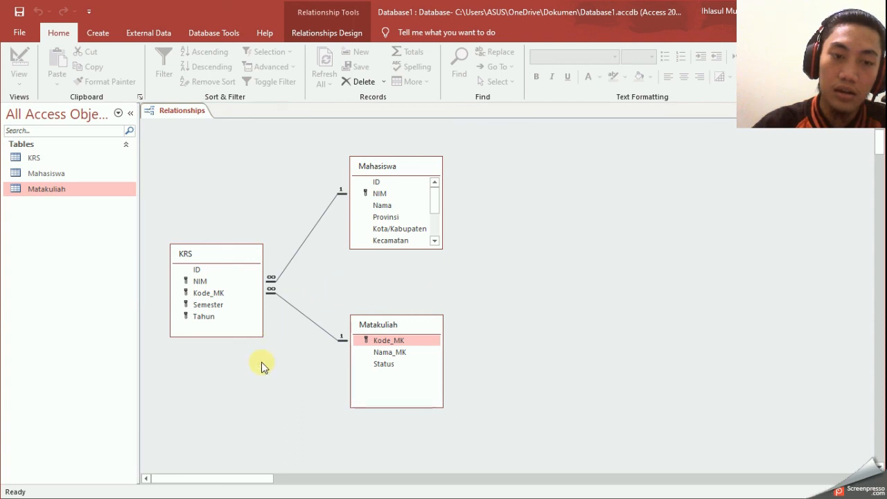
left_click_drag(262, 362, 170, 219)
left_click(524, 261)
left_click_drag(515, 440, 134, 131)
left_click(514, 217)
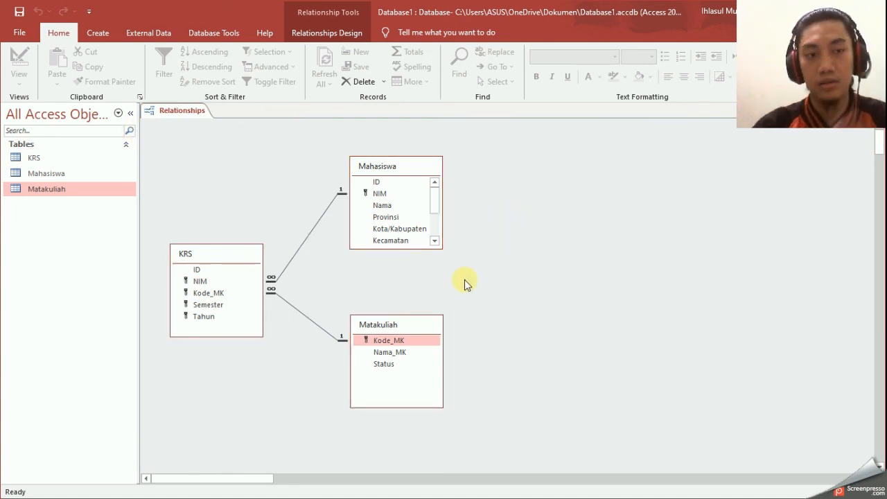